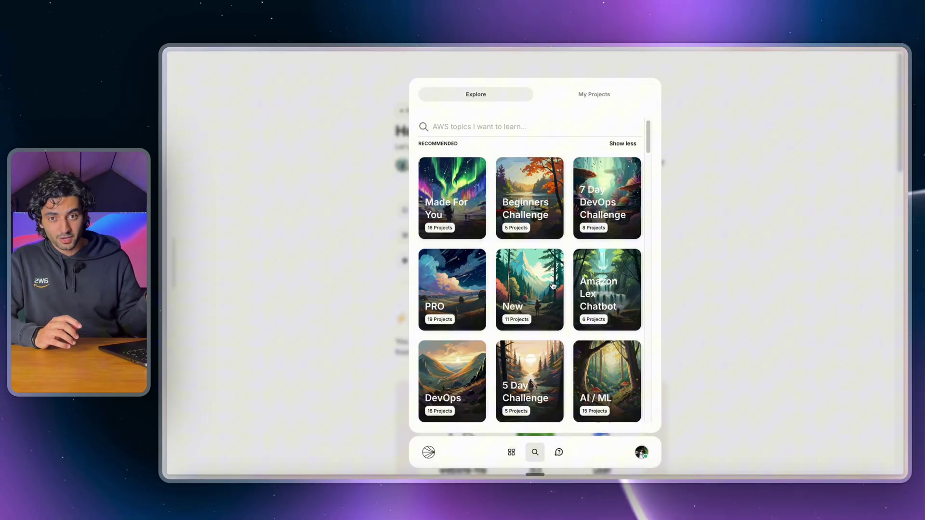
Open the Beginners Challenge's Host a Website on Amazon S3 project in NextWork and enlarge its summary diagram
scroll(500, 376, down, 3)
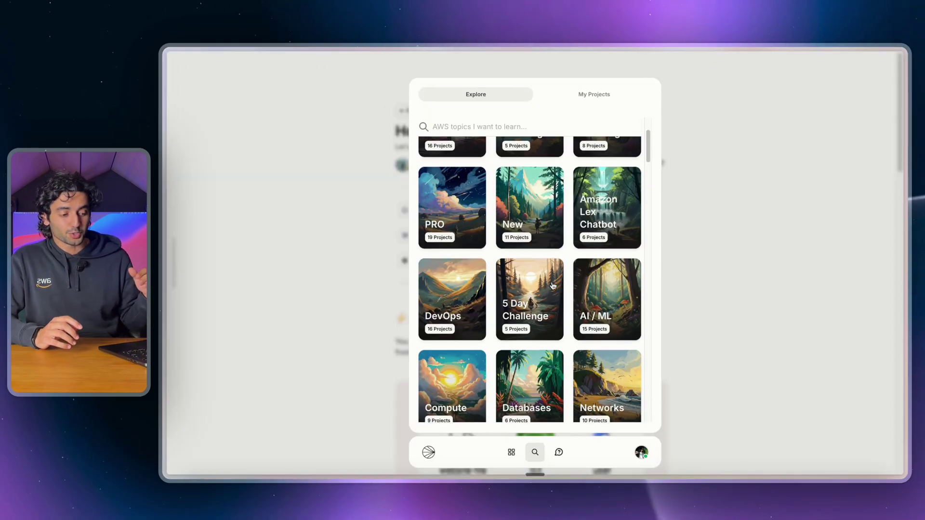
scroll(500, 376, up, 3)
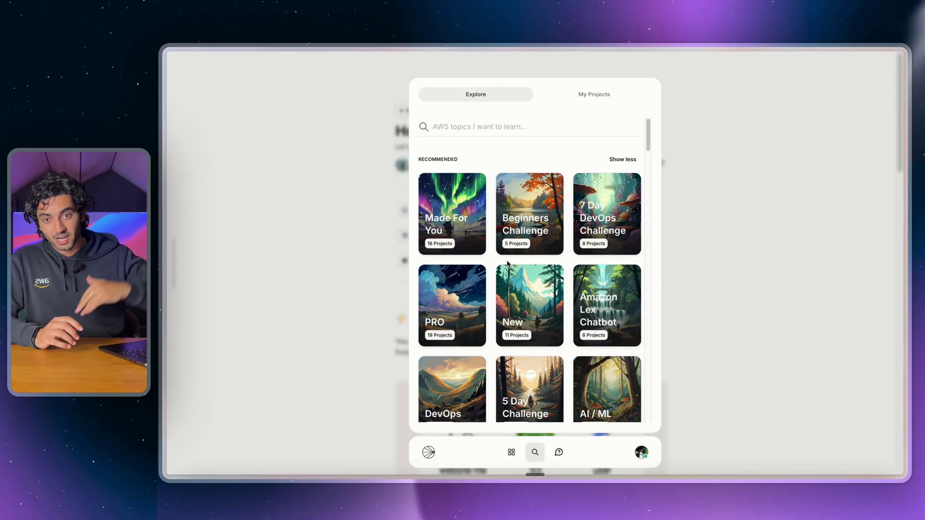
click(528, 227)
scroll(534, 205, down, 1)
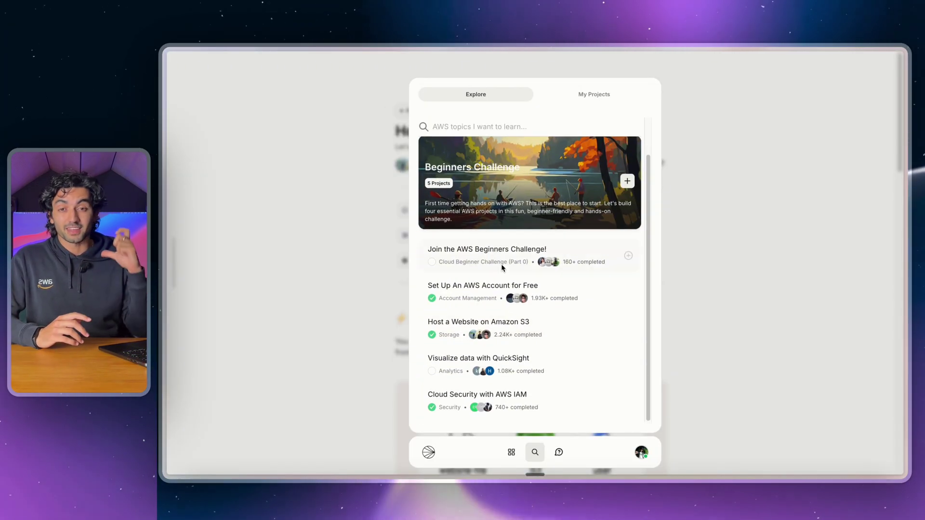
click(514, 328)
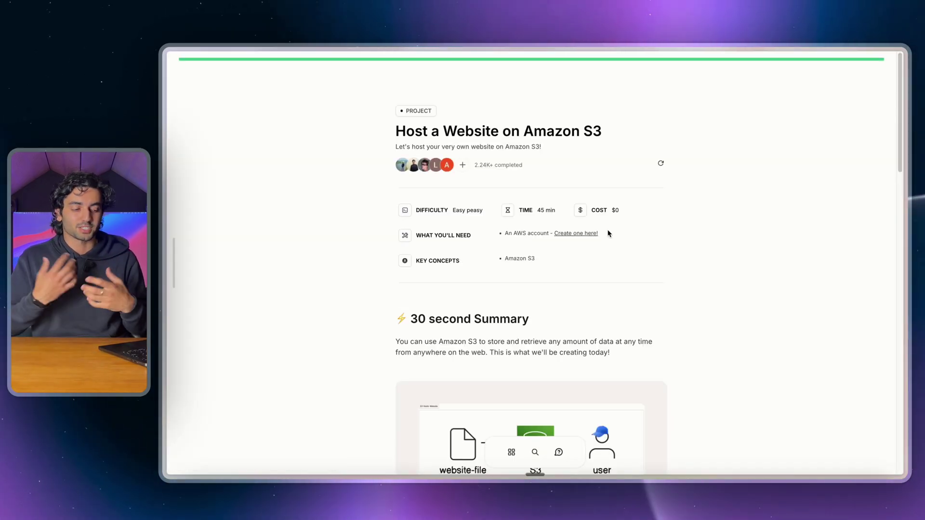
scroll(608, 233, down, 3)
click(542, 306)
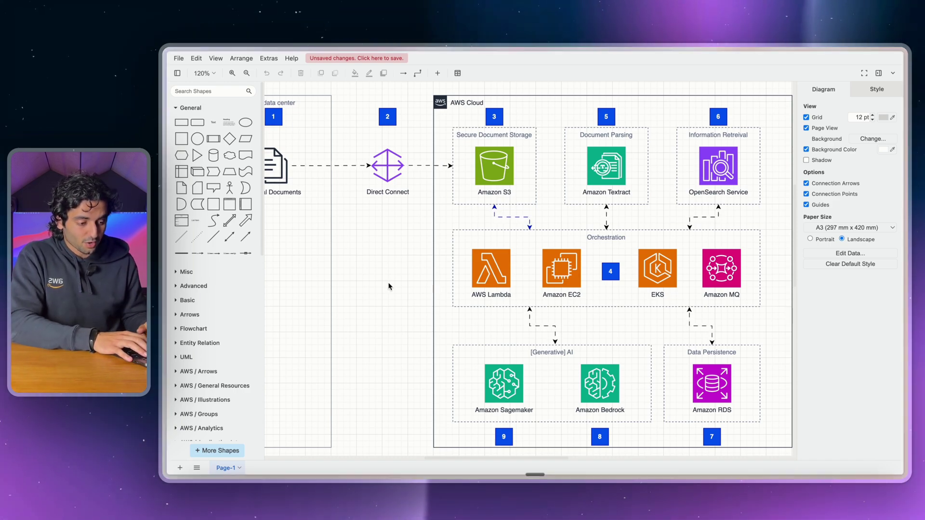
Add a blank Page-2 to the draw.io AWS diagram file
key(super+t)
text(draw.io)
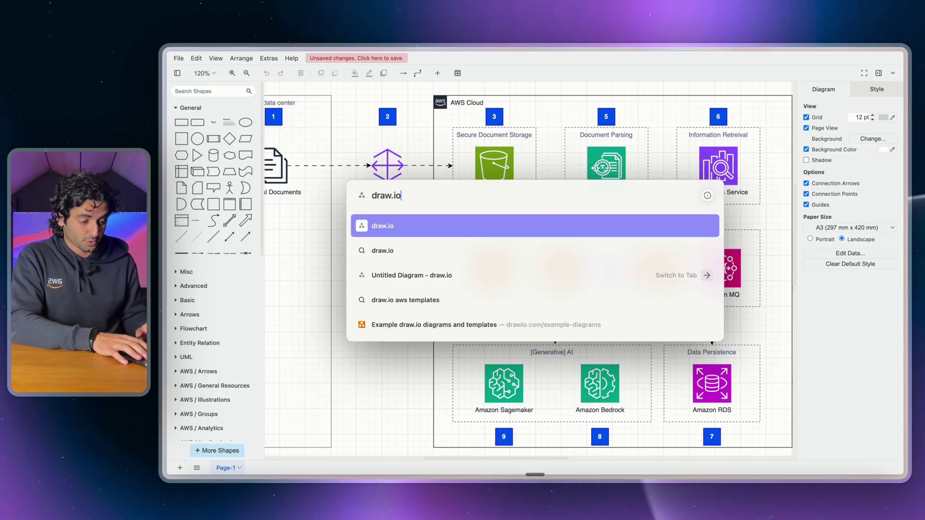
key(Escape)
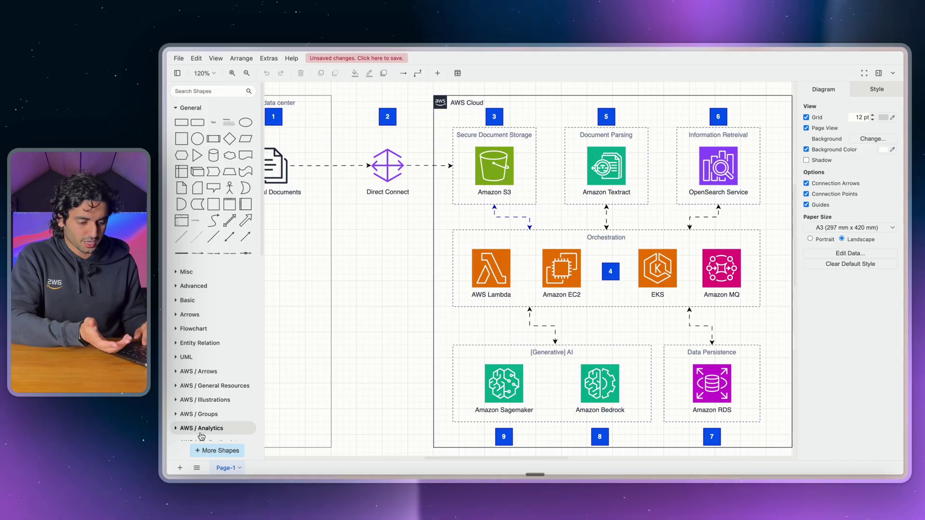
click(181, 466)
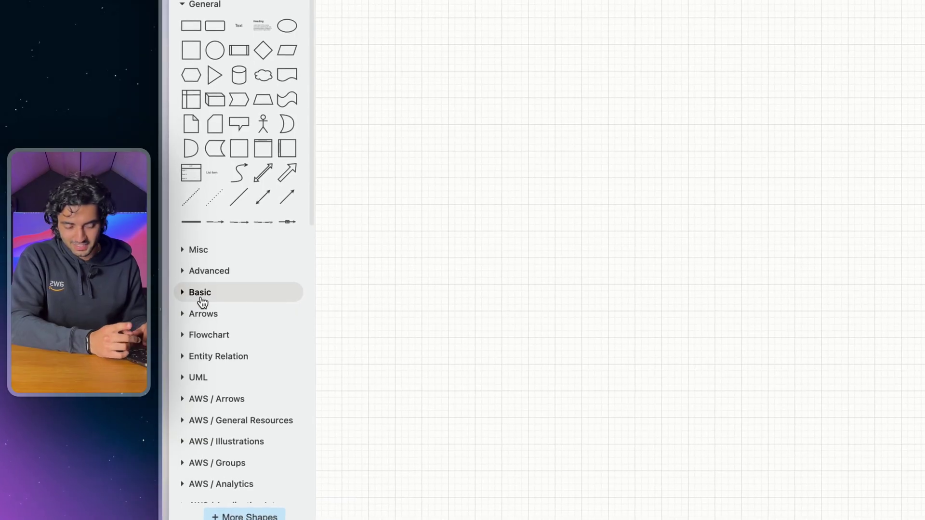
Expand the Basic and Arrows shape sets in the sidebar
click(200, 294)
scroll(236, 328, down, 6)
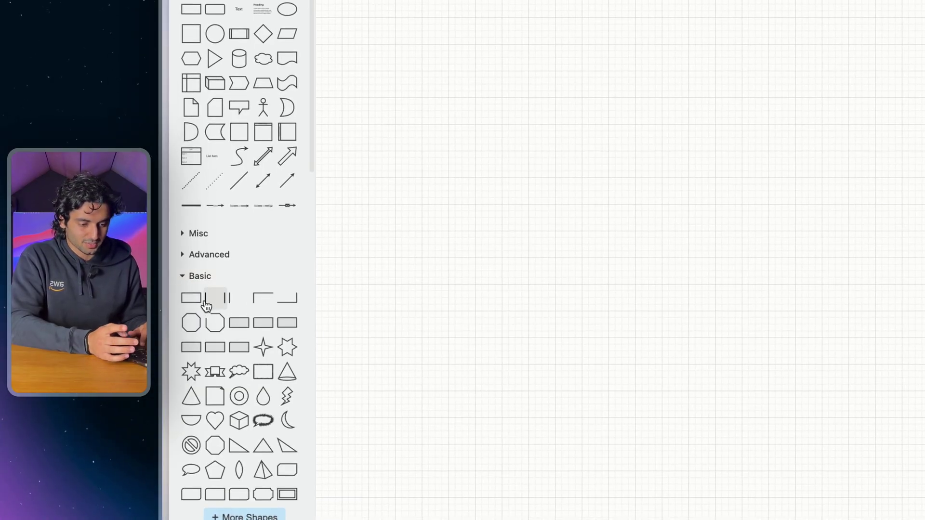
scroll(188, 361, down, 6)
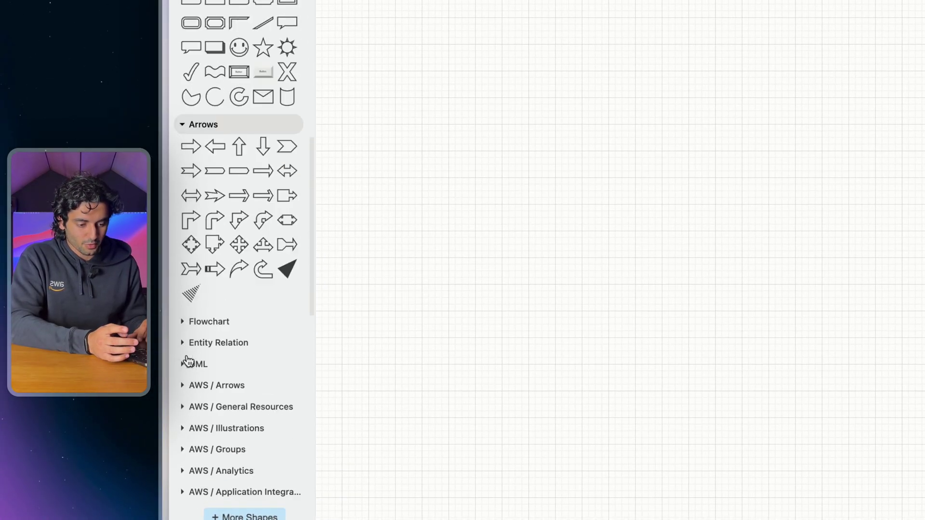
click(223, 277)
scroll(226, 281, up, 5)
scroll(225, 281, up, 3)
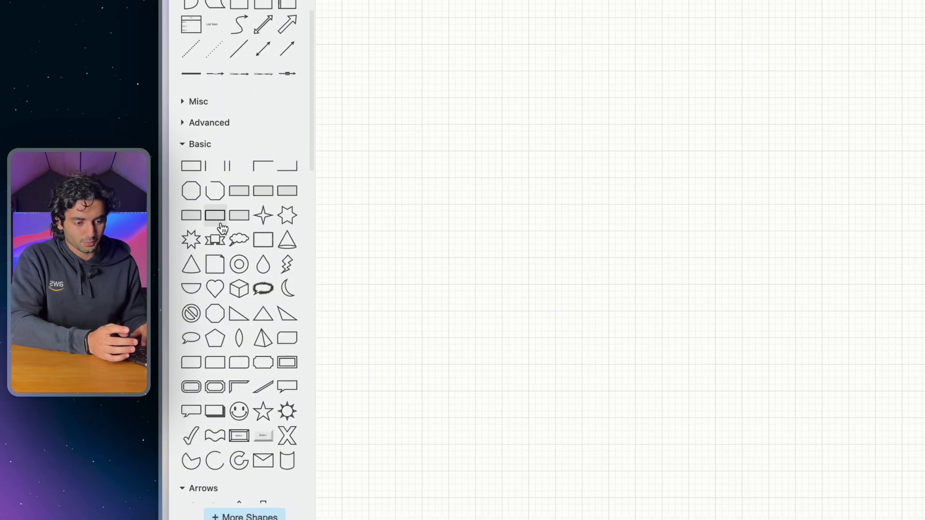
Sketch two arrow-connected rectangles on Page-2, then delete both and the connector
click(191, 175)
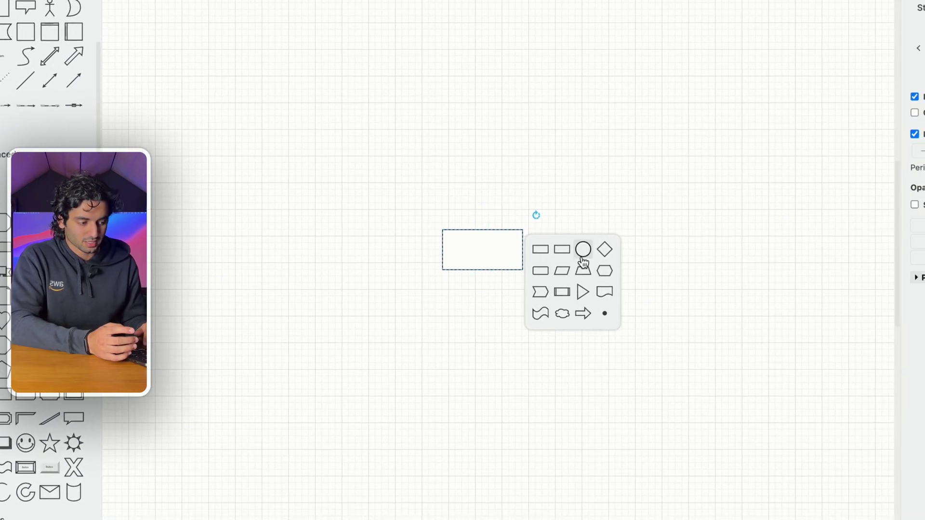
click(587, 252)
click(504, 322)
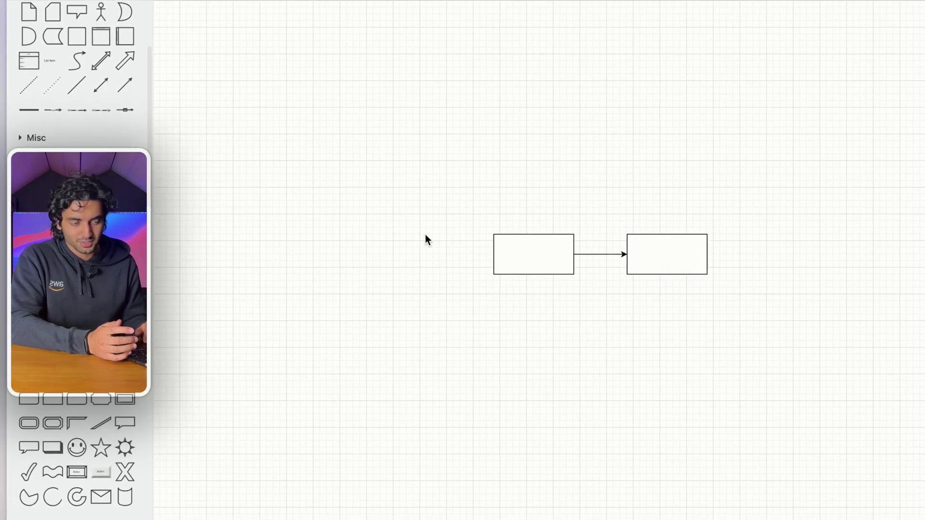
click(453, 248)
drag(448, 217, 668, 279)
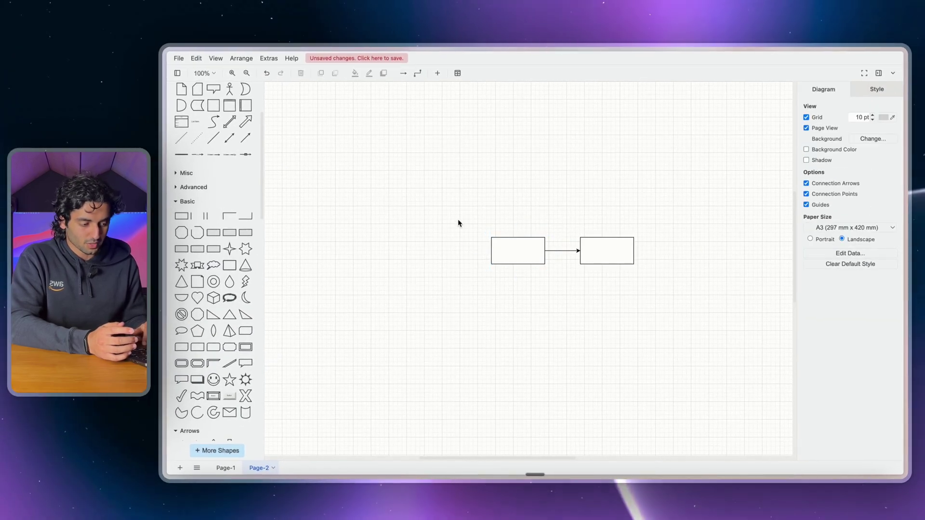
key(Delete)
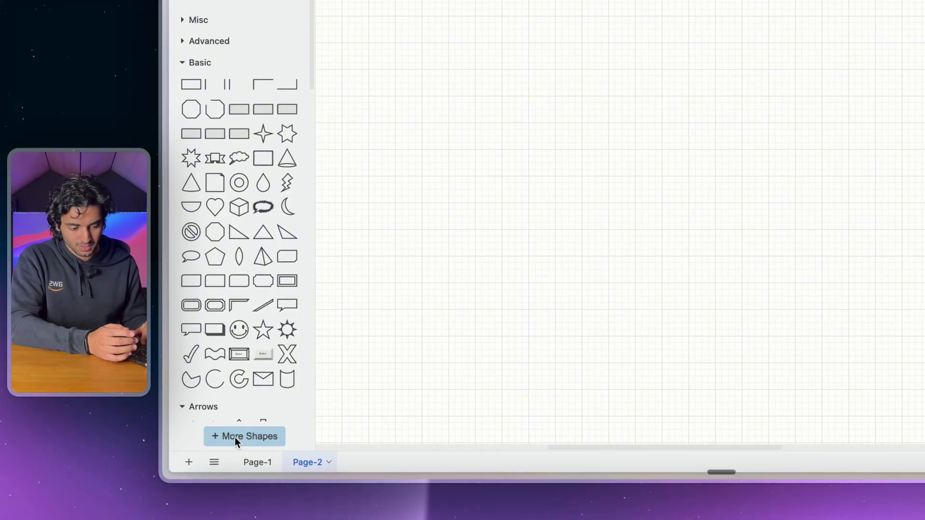
In the More Shapes dialog, tick the AWS 2025 library under Networking
click(236, 437)
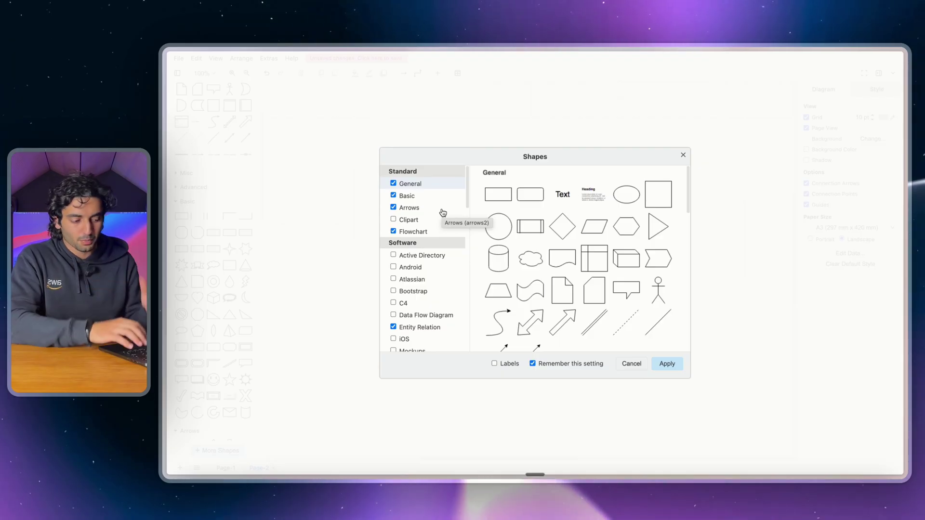
scroll(396, 240, down, 3)
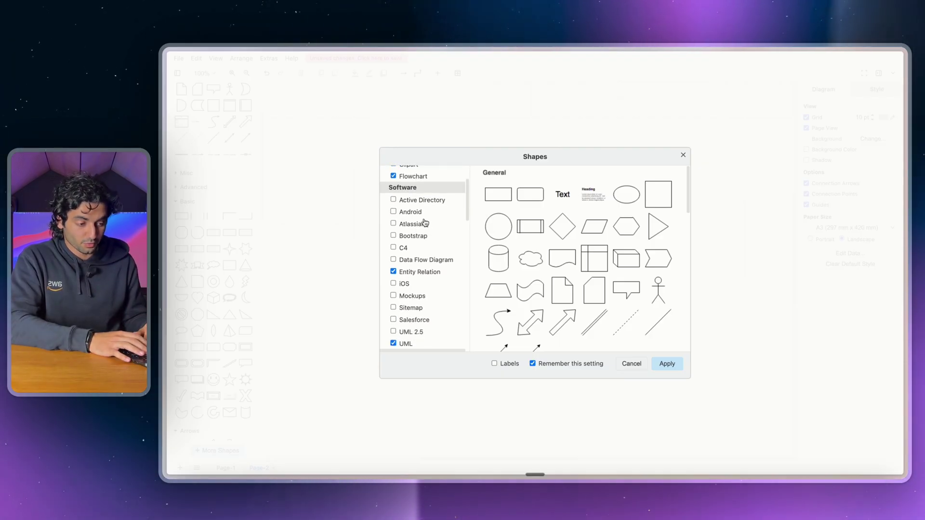
scroll(427, 216, down, 1)
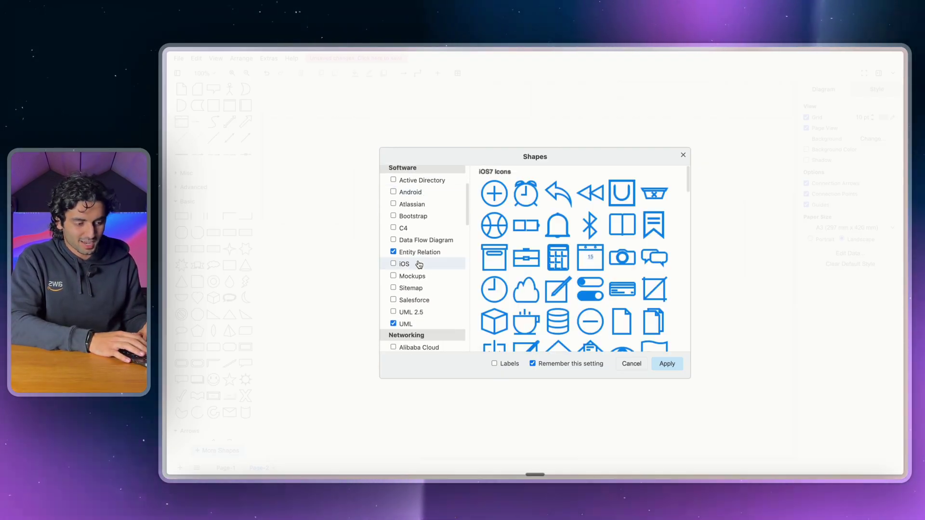
scroll(418, 263, down, 1)
scroll(523, 276, down, 6)
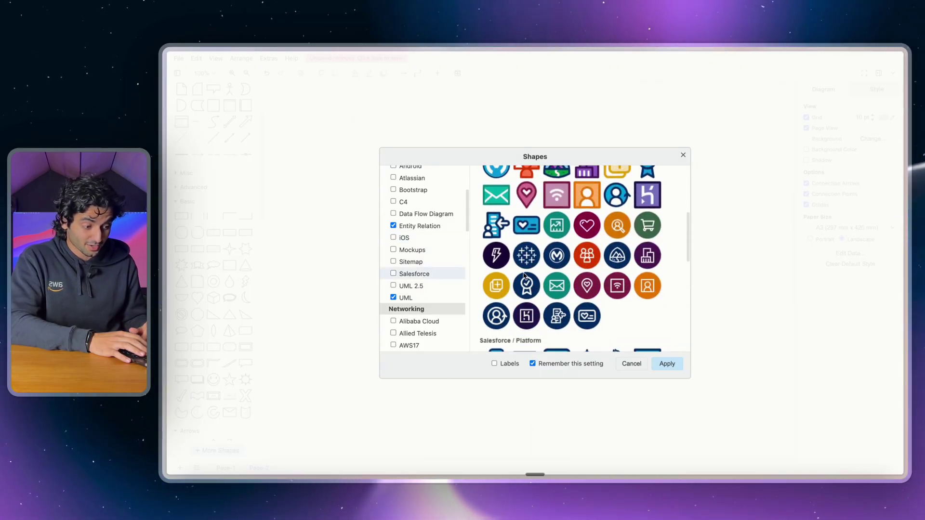
scroll(401, 307, down, 5)
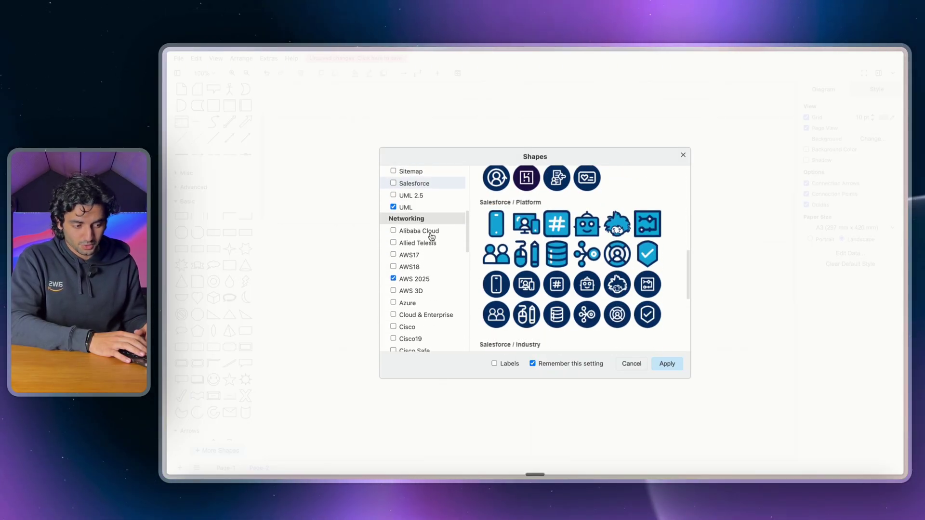
scroll(424, 236, down, 1)
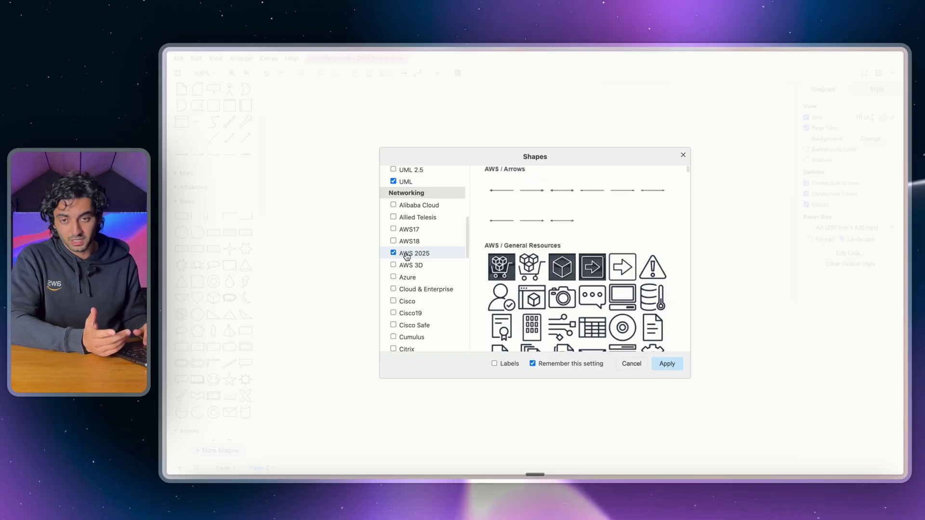
scroll(579, 272, down, 10)
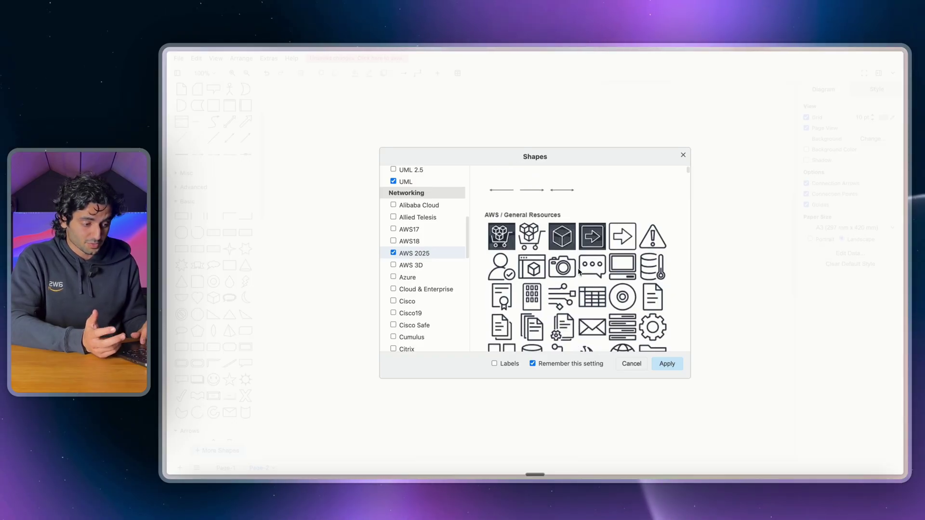
scroll(579, 273, down, 3)
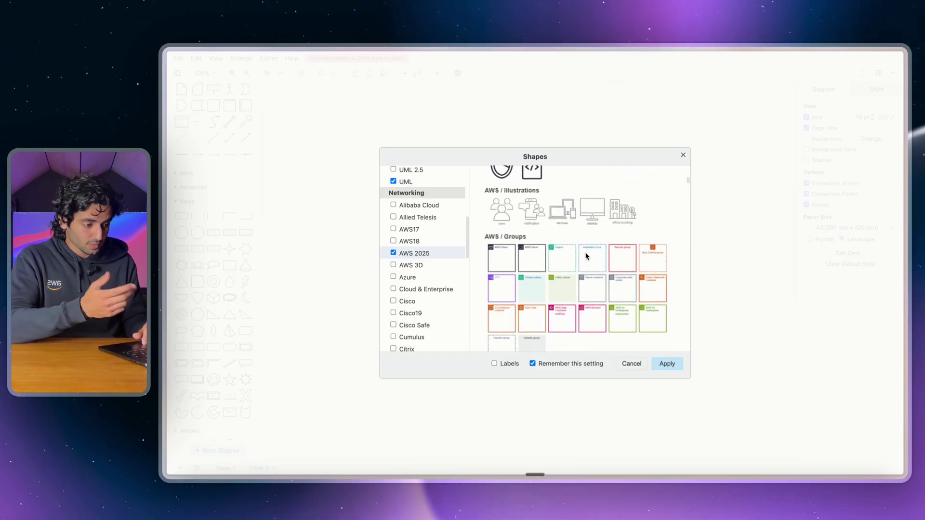
scroll(586, 257, down, 3)
scroll(587, 255, down, 3)
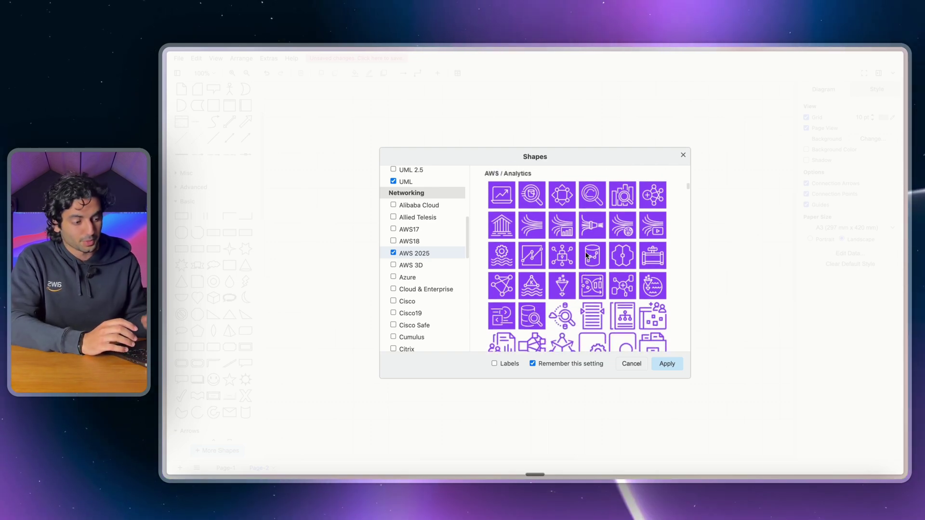
scroll(586, 255, up, 6)
scroll(586, 256, up, 2)
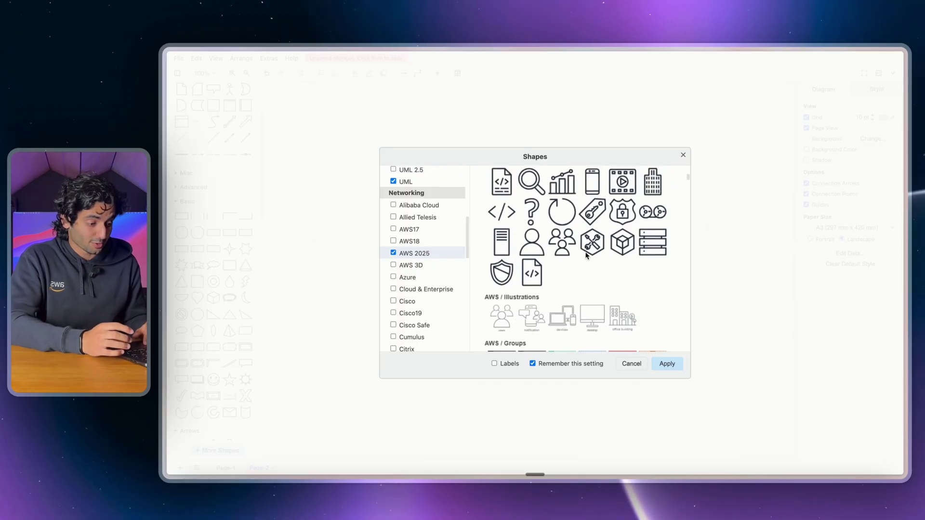
scroll(586, 256, down, 4)
scroll(429, 260, down, 1)
scroll(429, 260, down, 2)
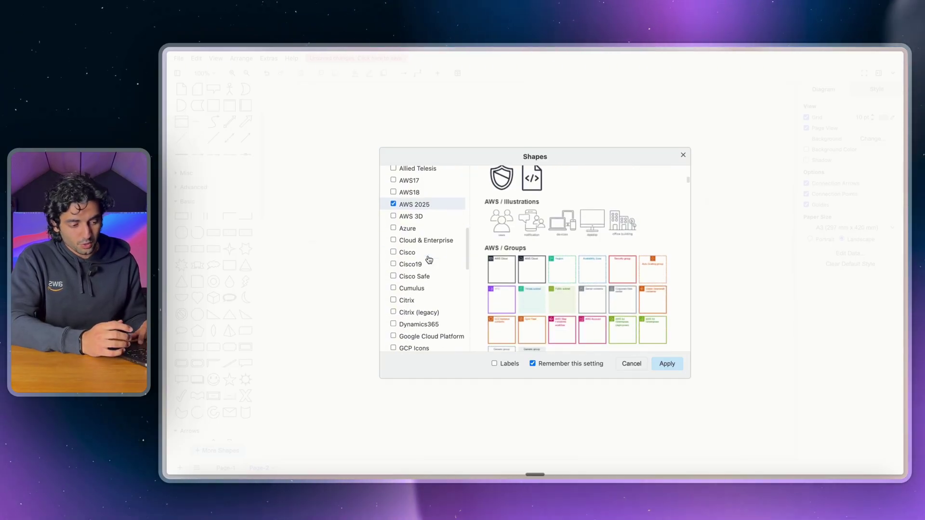
mouse_move(418, 232)
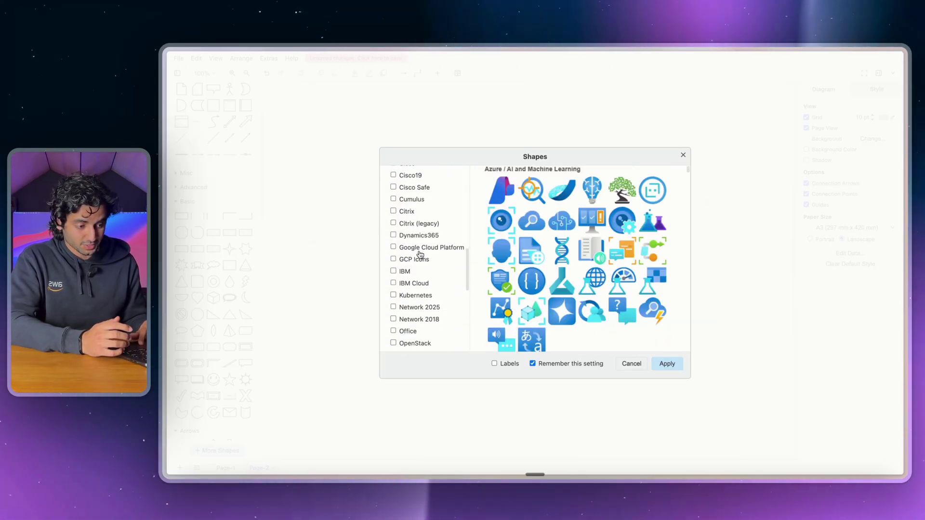
scroll(420, 254, down, 5)
mouse_move(417, 310)
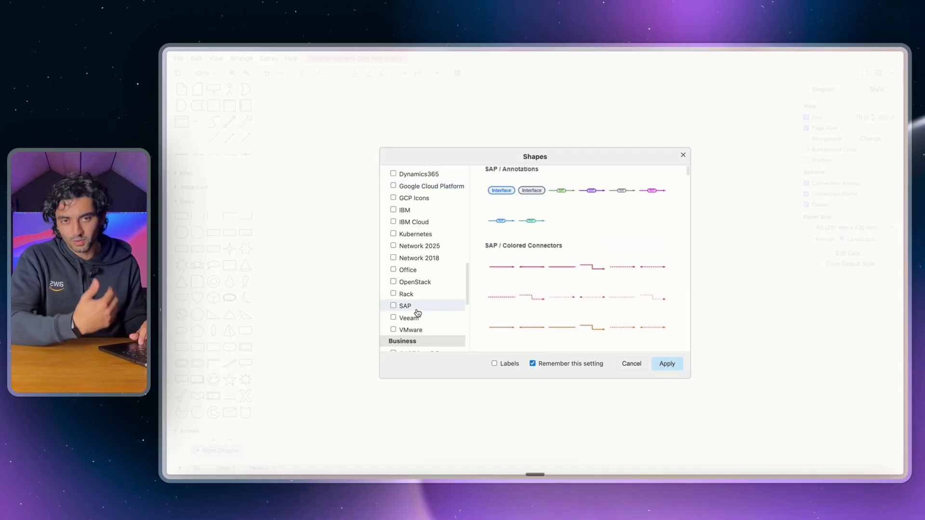
scroll(417, 313, up, 1)
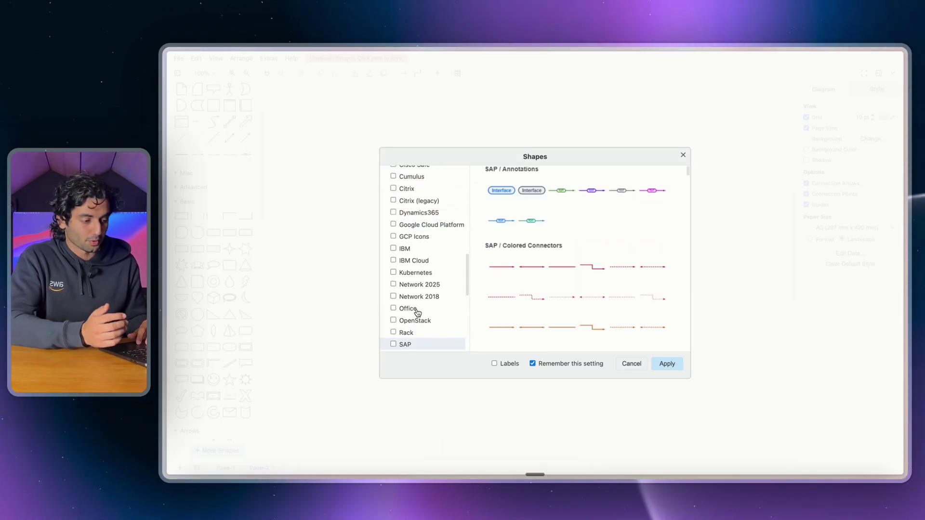
scroll(418, 312, down, 4)
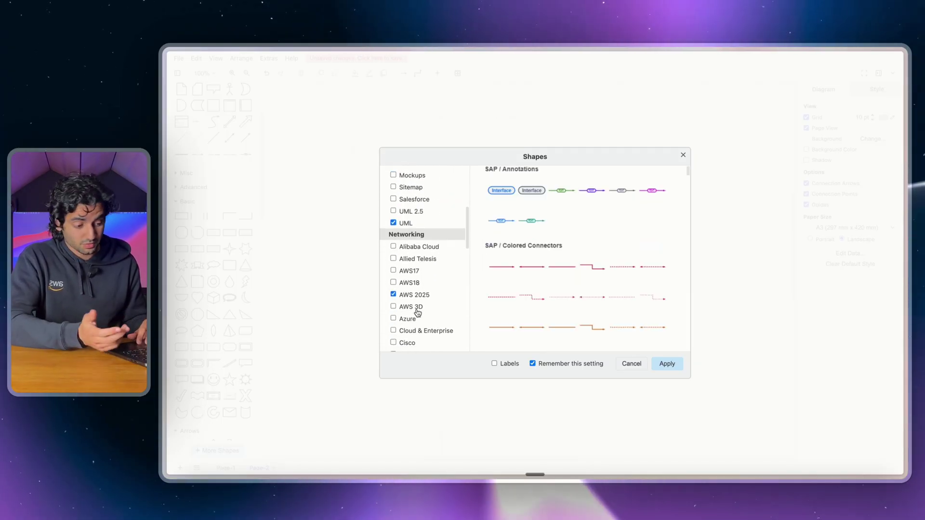
mouse_move(391, 249)
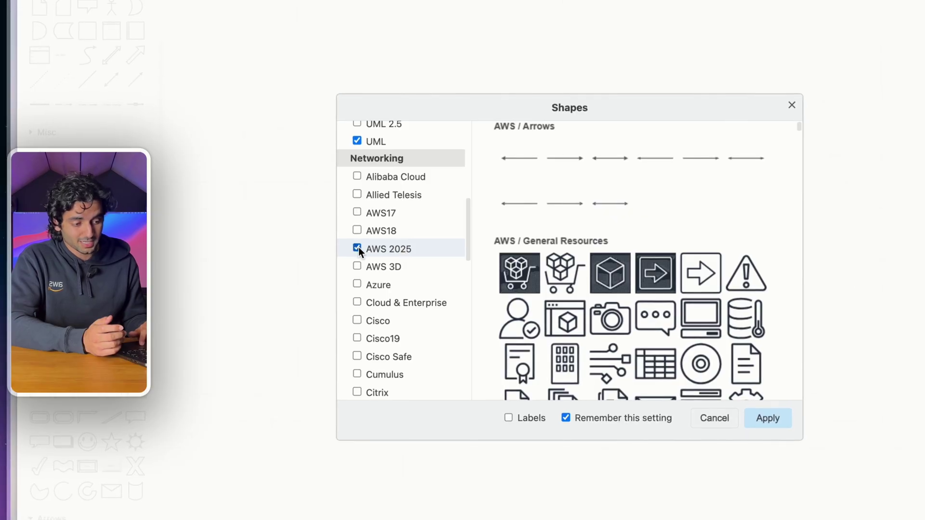
Apply the AWS 2025 libraries, expand AWS / Compute, and return to Page-1
click(762, 419)
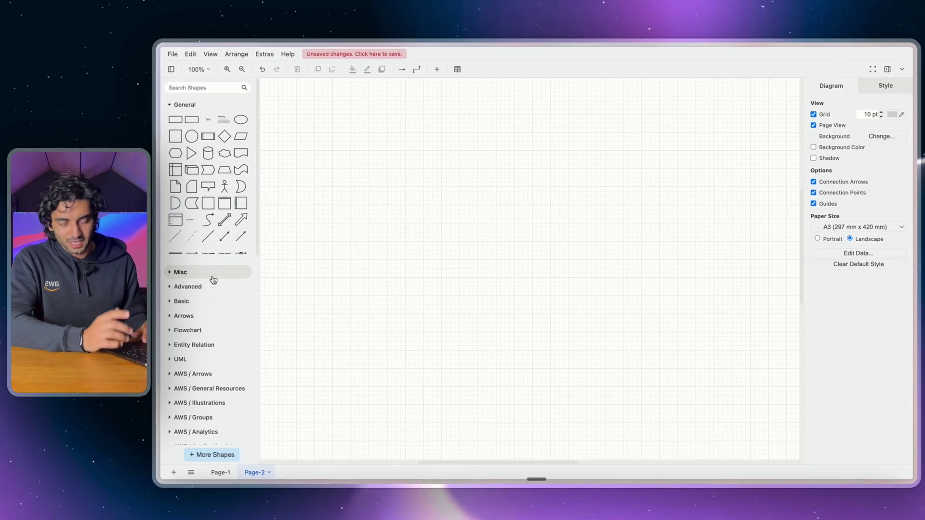
scroll(218, 279, down, 5)
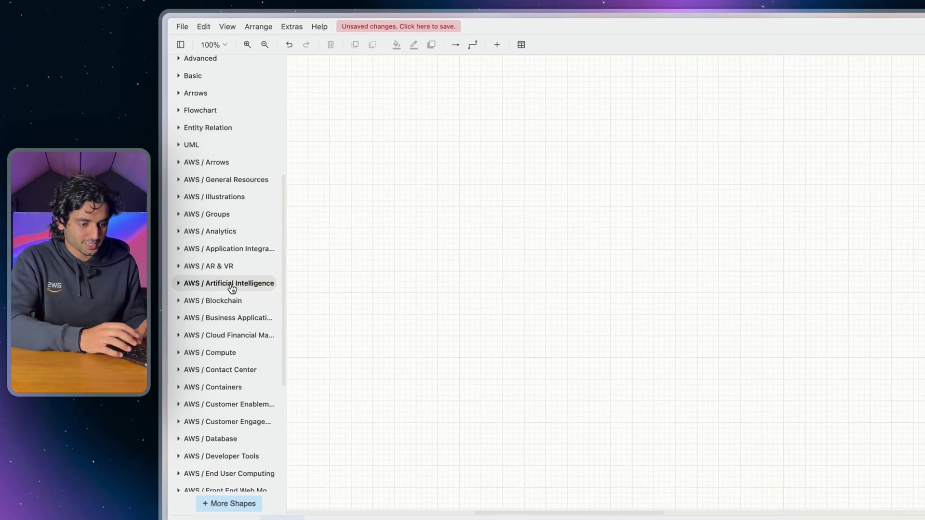
click(182, 185)
click(190, 153)
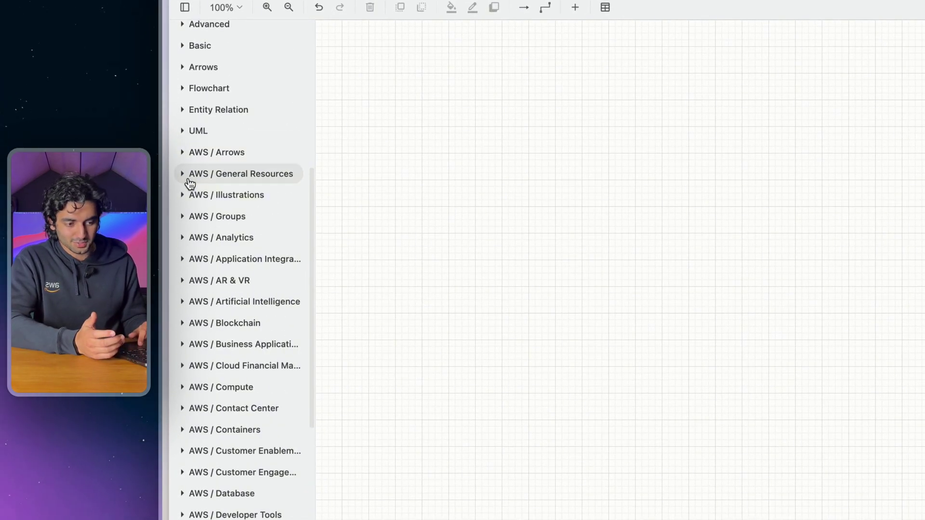
click(189, 179)
click(188, 177)
click(185, 220)
click(184, 219)
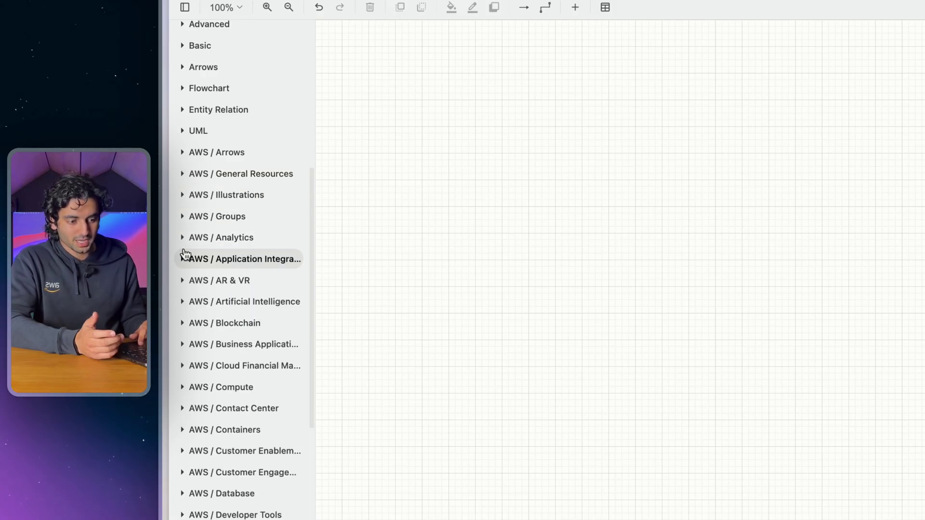
scroll(207, 270, down, 5)
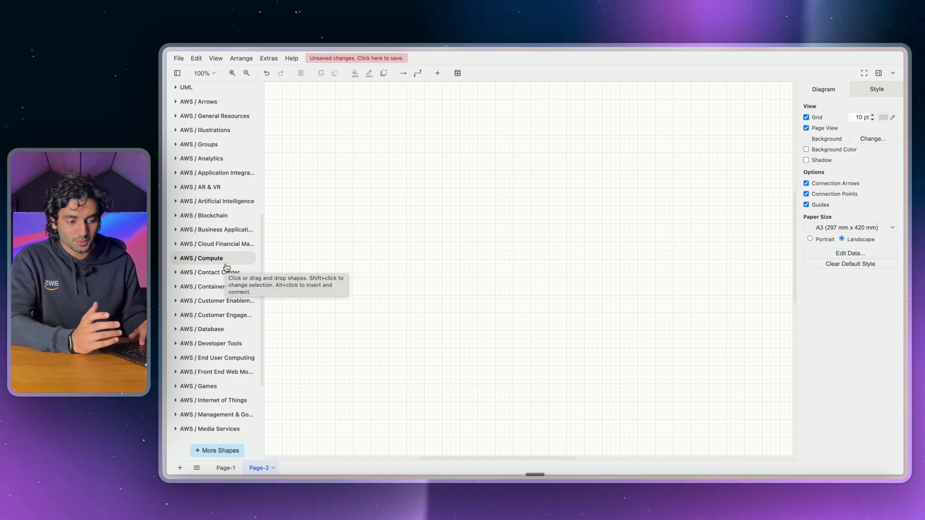
click(212, 264)
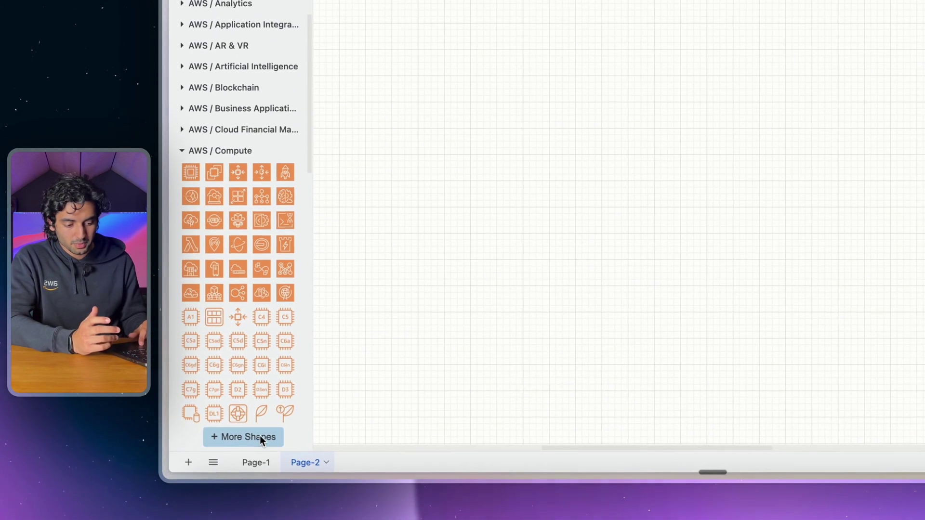
click(255, 462)
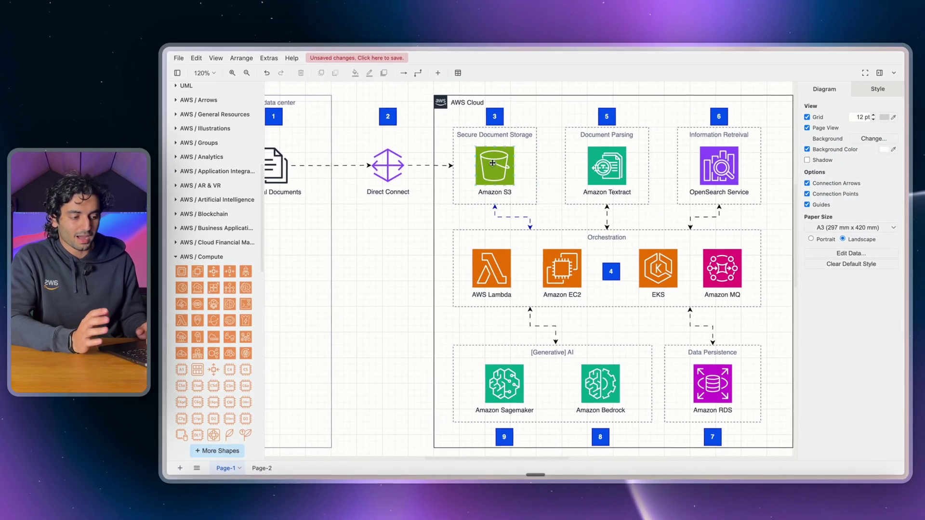
Delete the Amazon S3 icon from the Secure Document Storage box
scroll(356, 205, right, 3)
scroll(437, 166, up, 5)
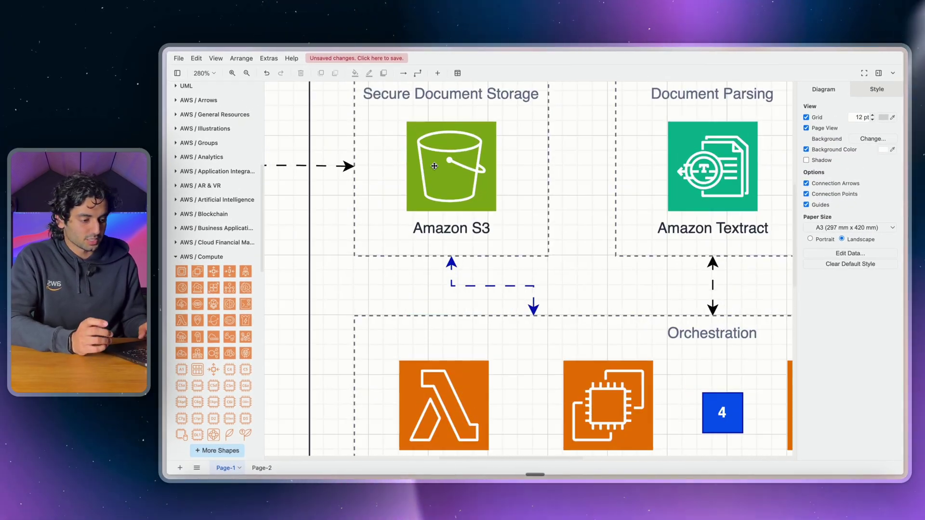
click(445, 204)
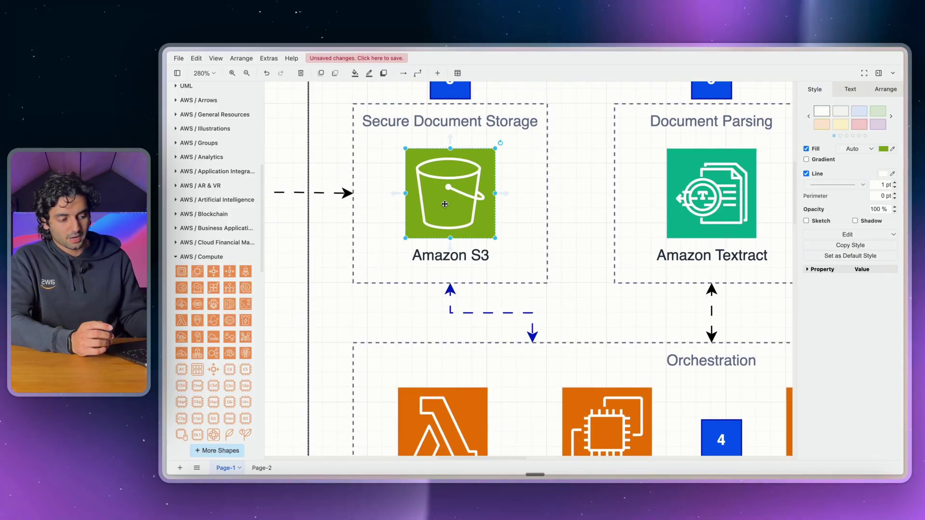
key(Delete)
Collapse AWS / Compute and bring the AWS / Storage shapes into view
scroll(444, 205, down, 2)
click(202, 257)
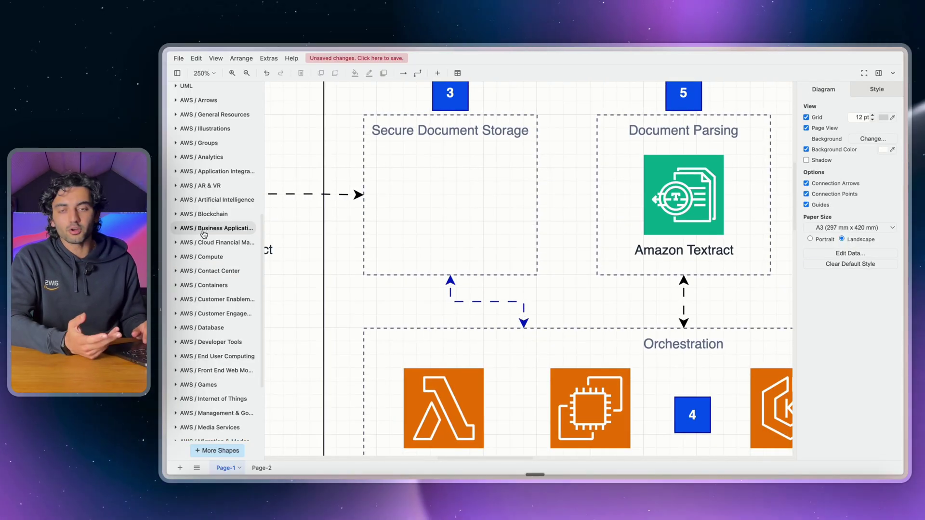
scroll(204, 235, down, 3)
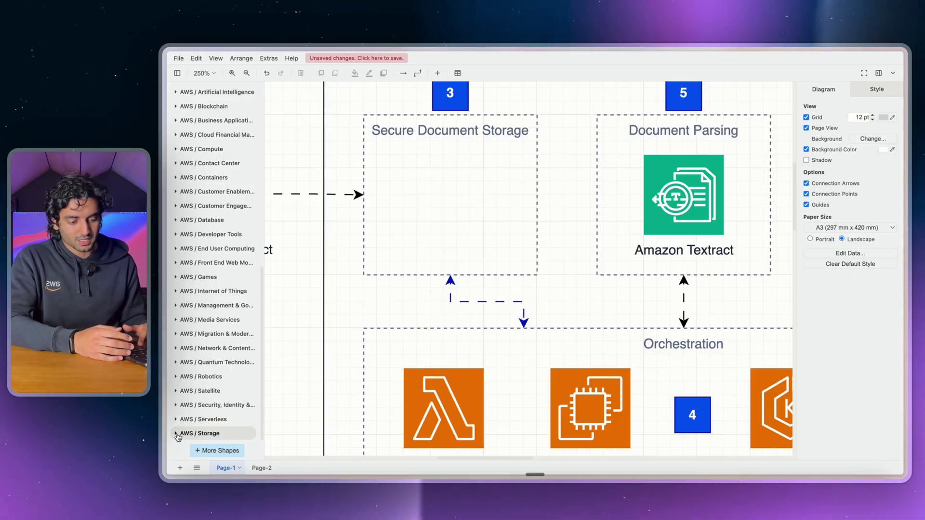
scroll(195, 390, down, 8)
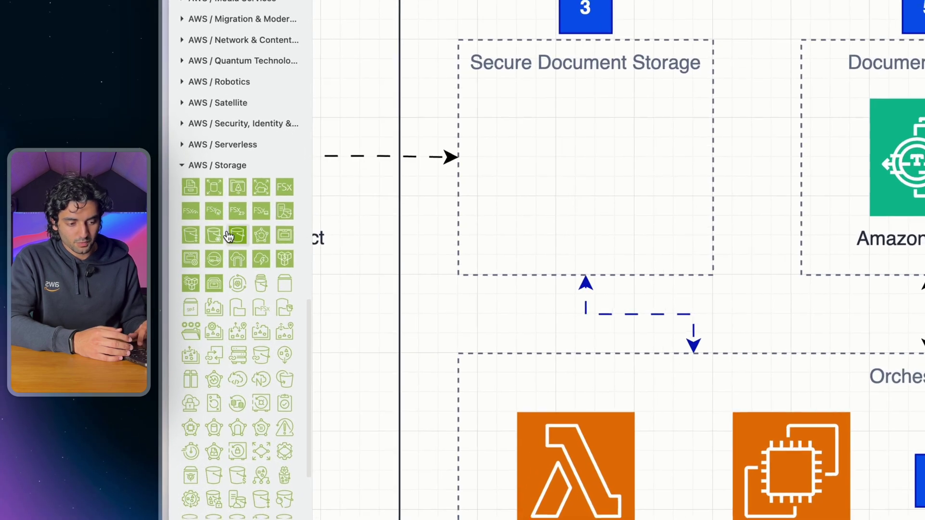
mouse_move(215, 235)
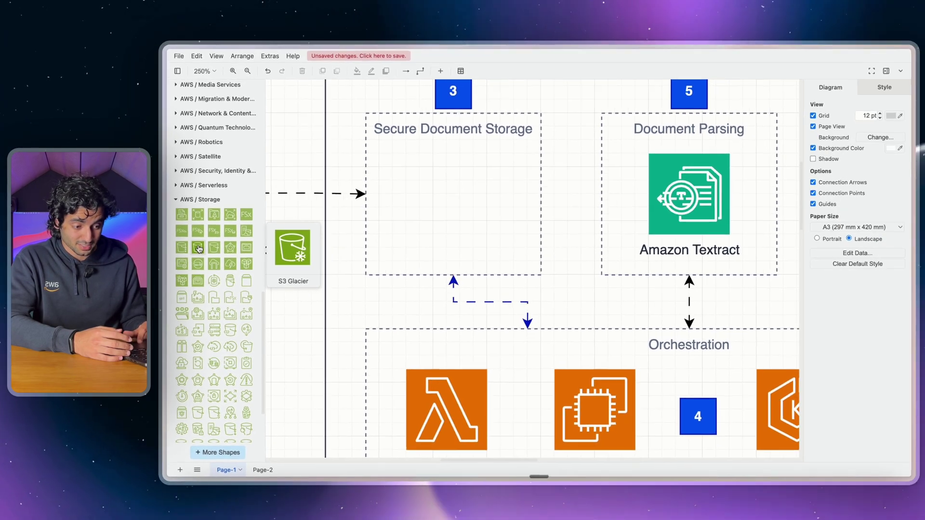
mouse_move(215, 249)
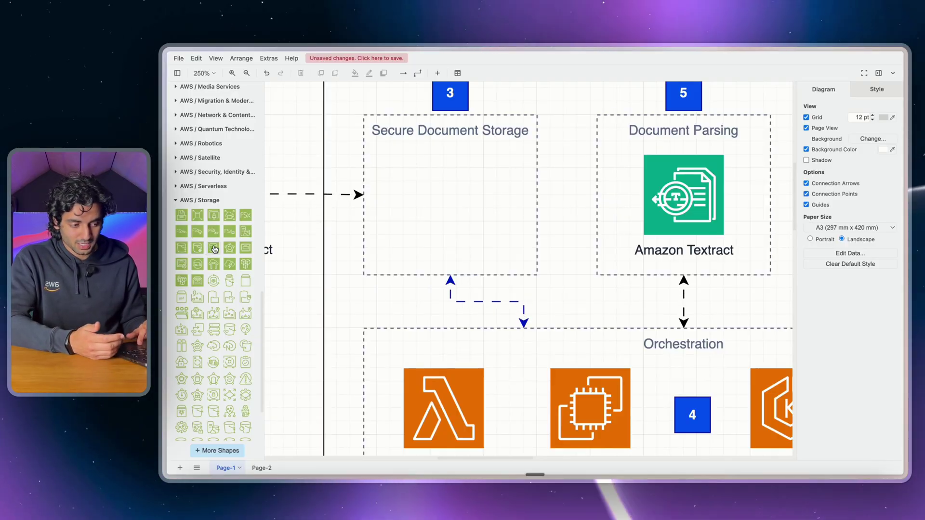
Place a Simple Storage Service icon in the Secure Document Storage box, sized 72 × 72 pt
click(215, 249)
drag(520, 271, 455, 222)
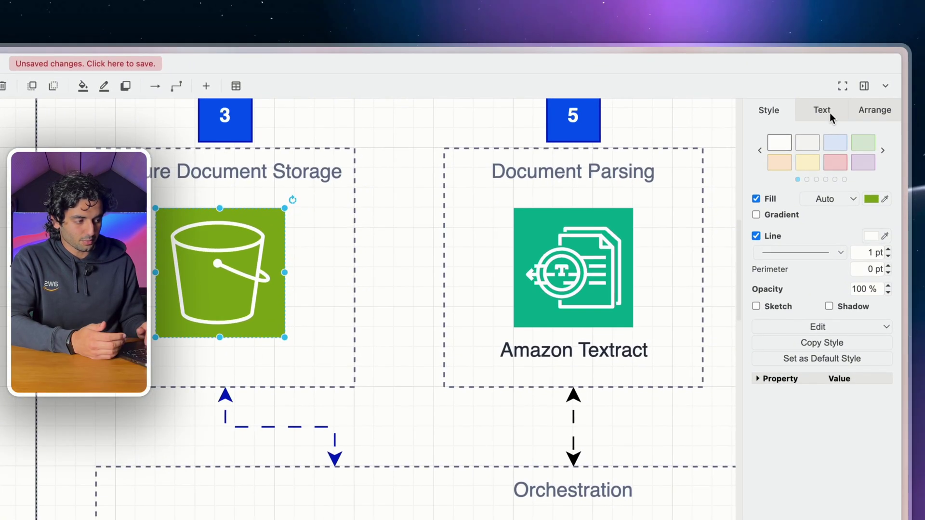
click(875, 111)
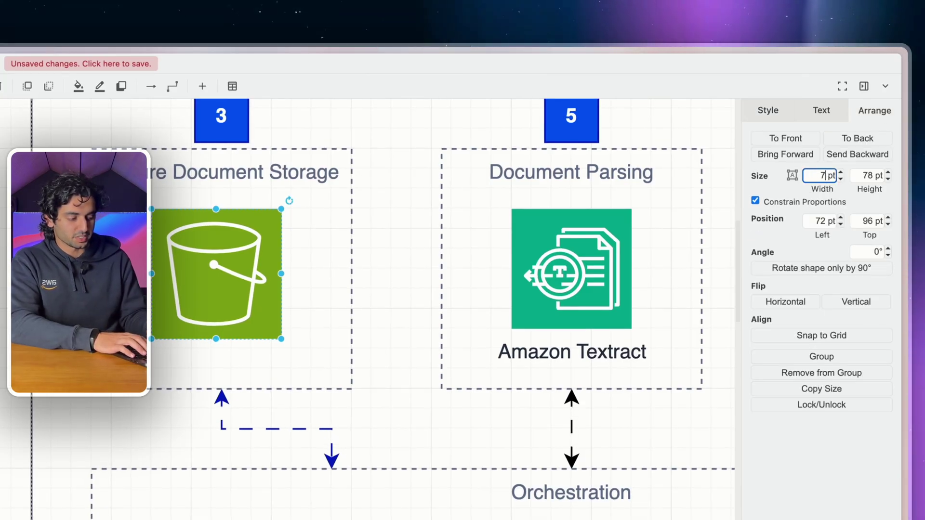
text(2)
key(Return)
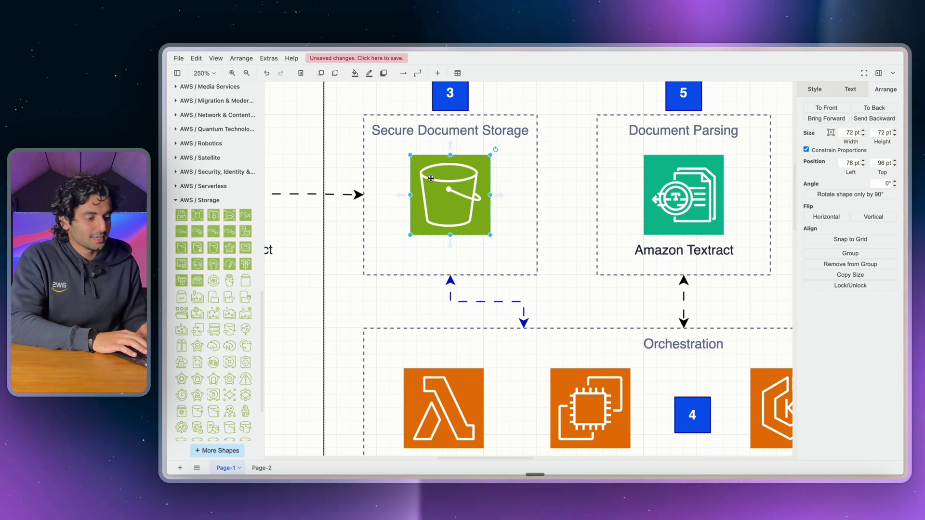
Label the new S3 icon 'Amazon S3'
scroll(553, 245, right, 8)
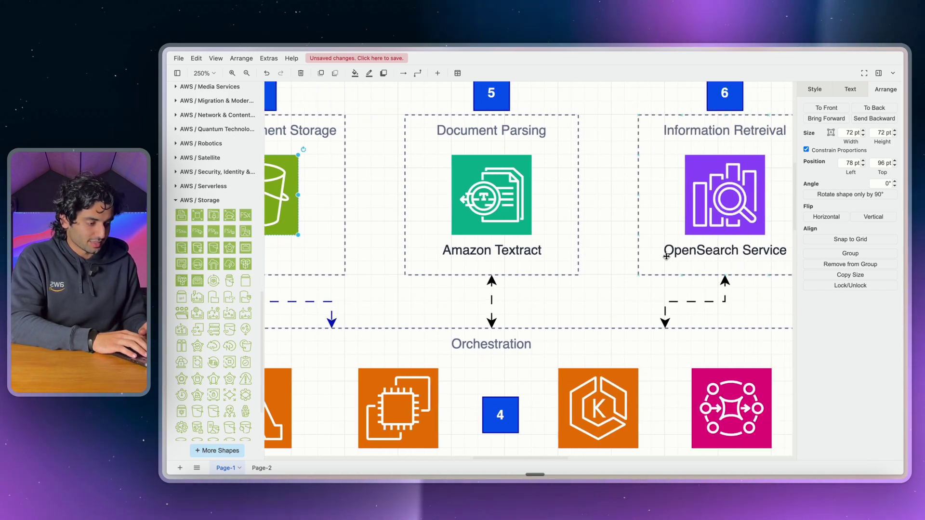
scroll(626, 251, left, 12)
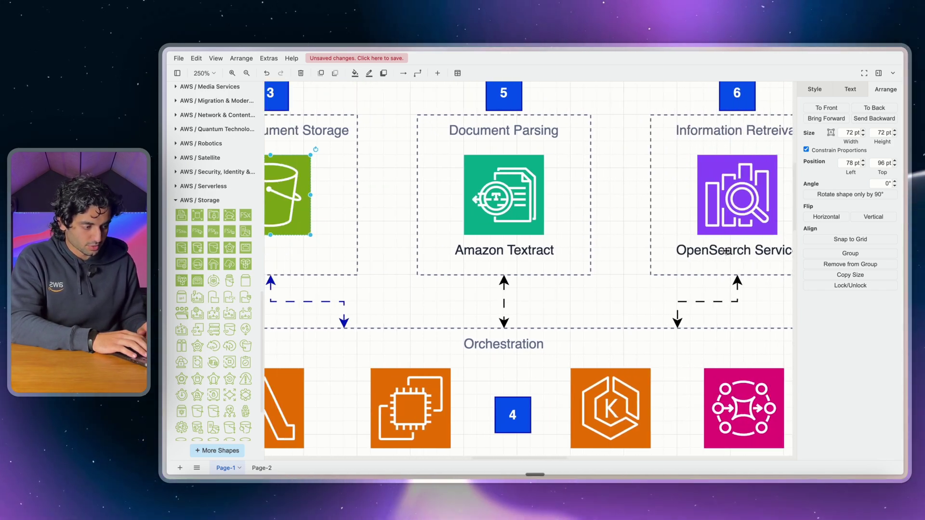
scroll(567, 228, right, 1)
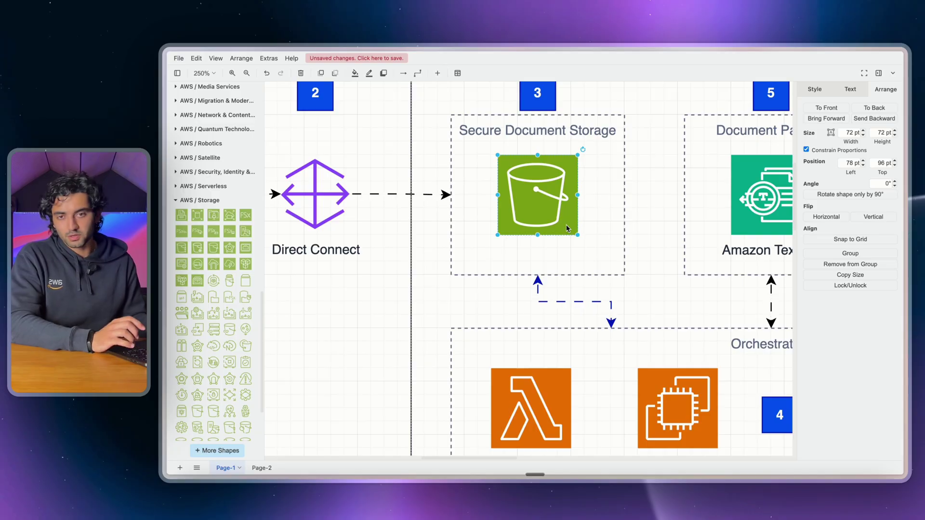
text(Amazon S3)
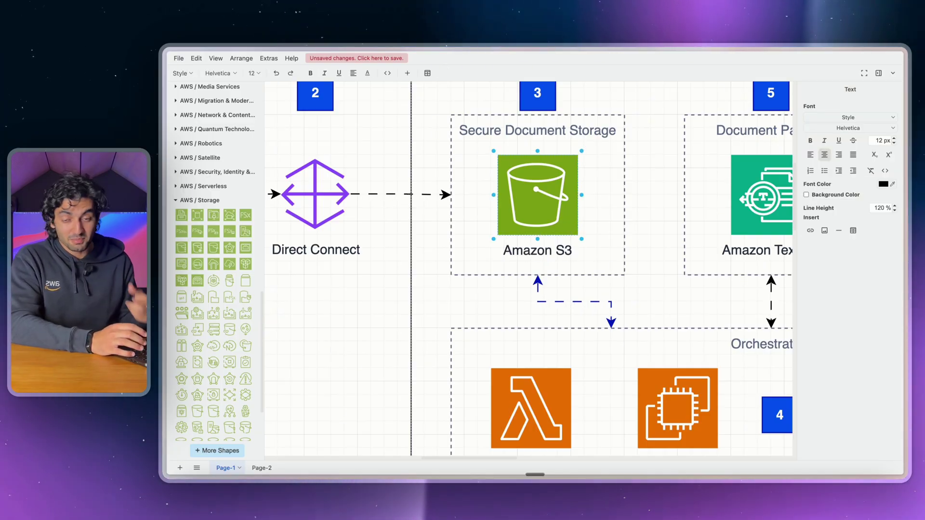
scroll(412, 299, down, 2)
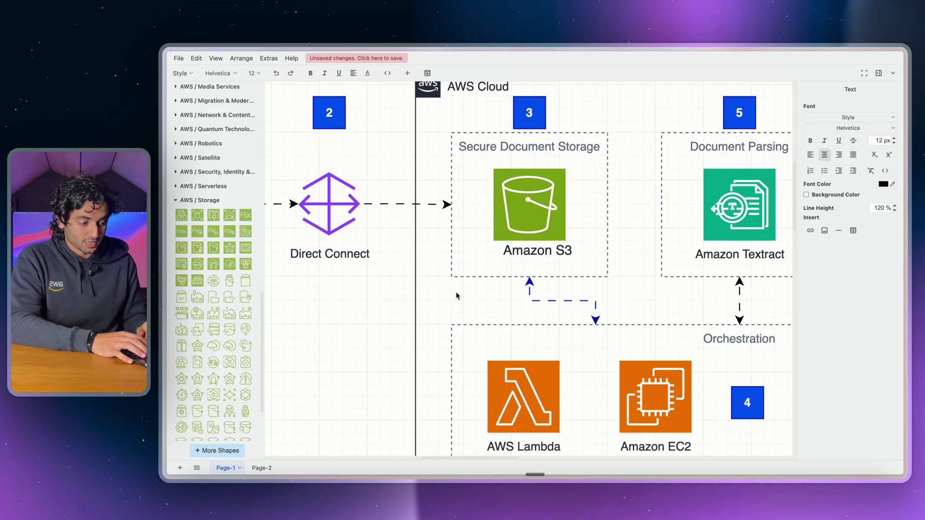
click(456, 295)
Add a free 'Amazon S3' text label under Direct Connect, then delete it
scroll(428, 295, left, 3)
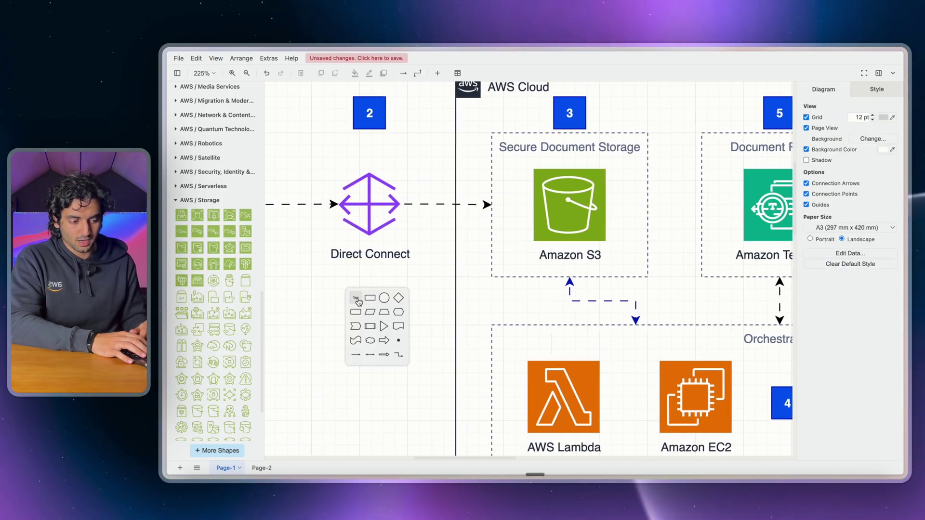
click(356, 300)
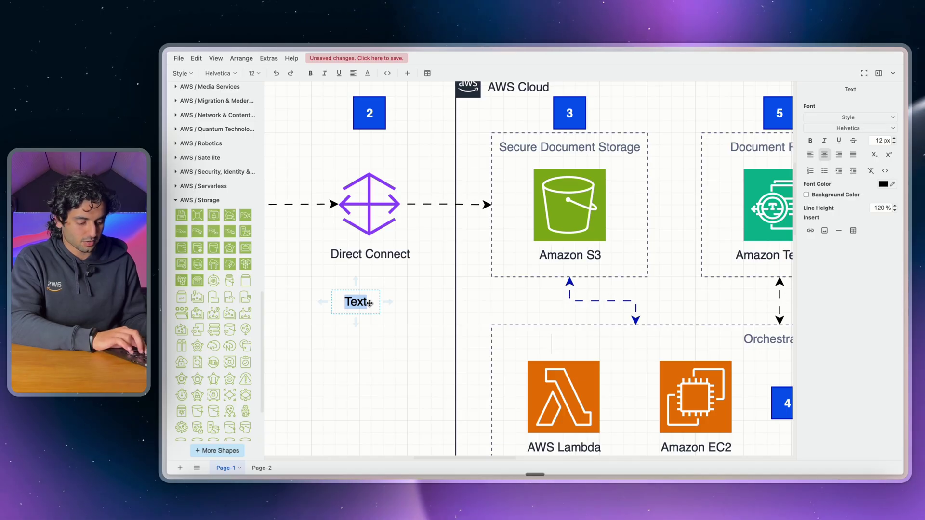
text(Amazon S3)
key(Escape)
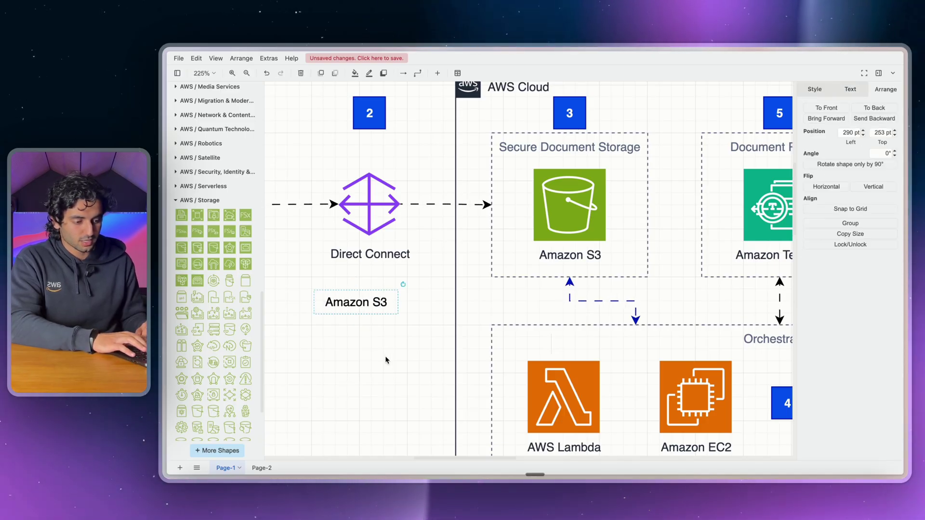
drag(612, 231, 391, 316)
key(Delete)
scroll(477, 303, right, 3)
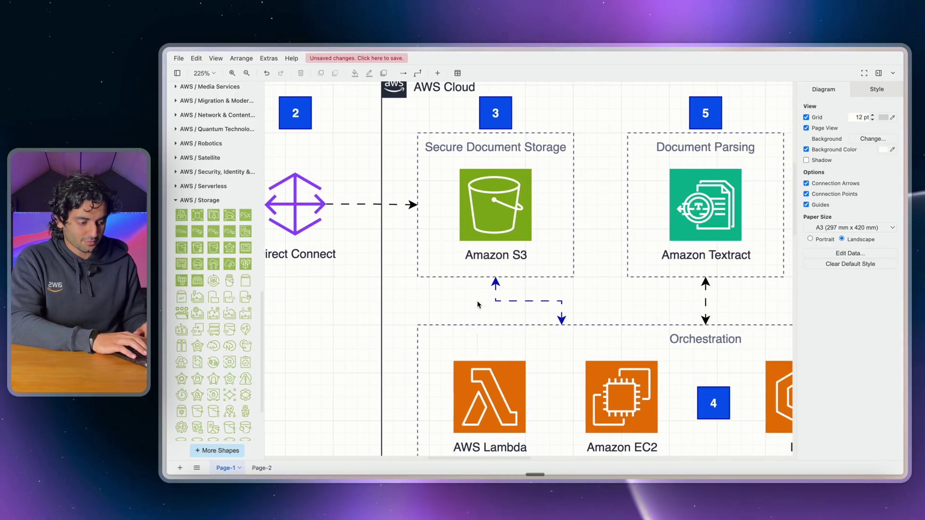
Delete the old S3–Orchestration connector and a trial connector drawn to AWS Lambda
click(503, 302)
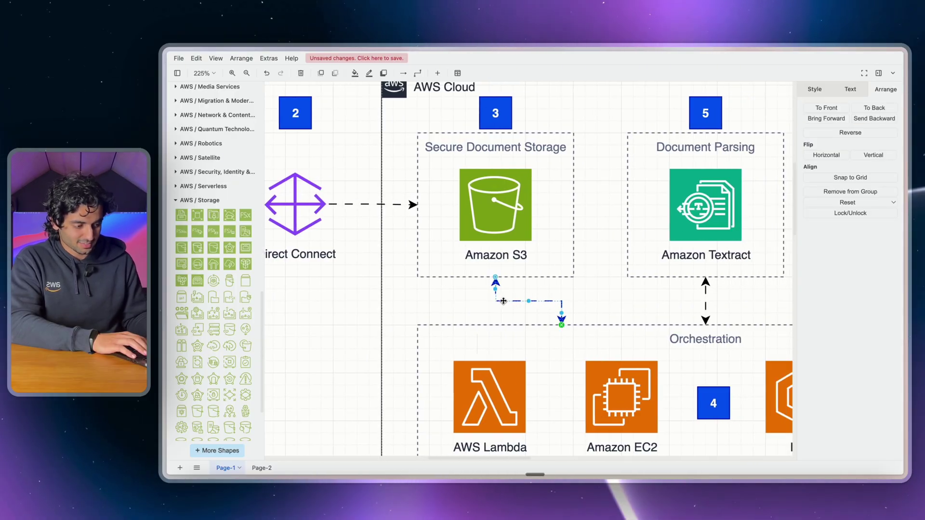
key(Delete)
scroll(503, 301, up, 5)
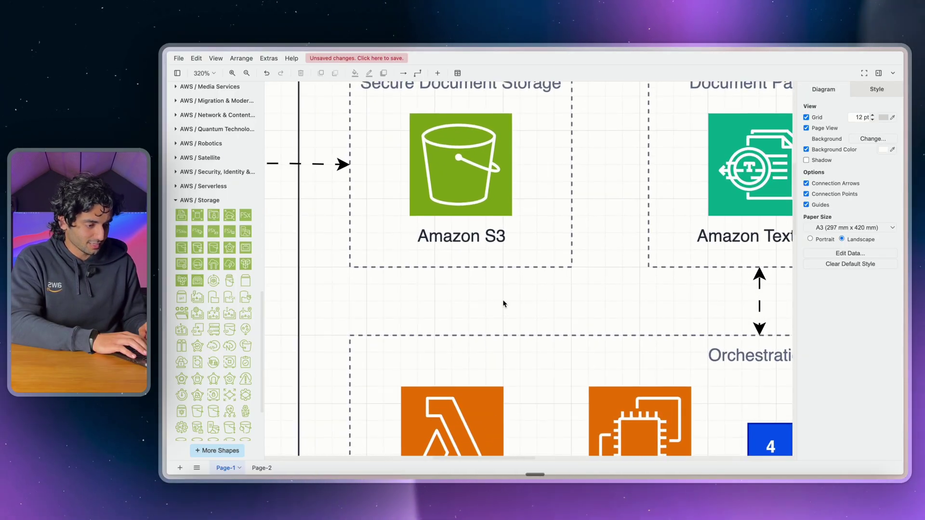
scroll(503, 304, down, 1)
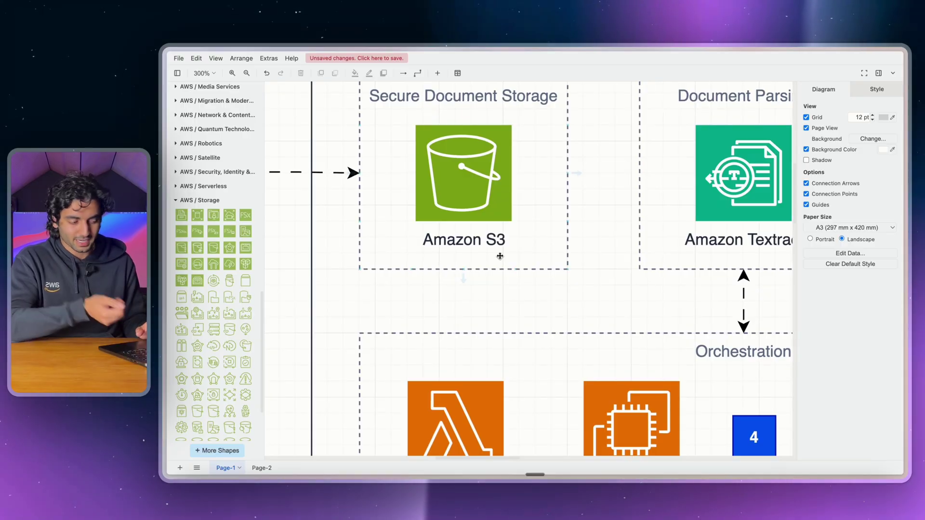
scroll(510, 216, down, 3)
scroll(487, 231, right, 2)
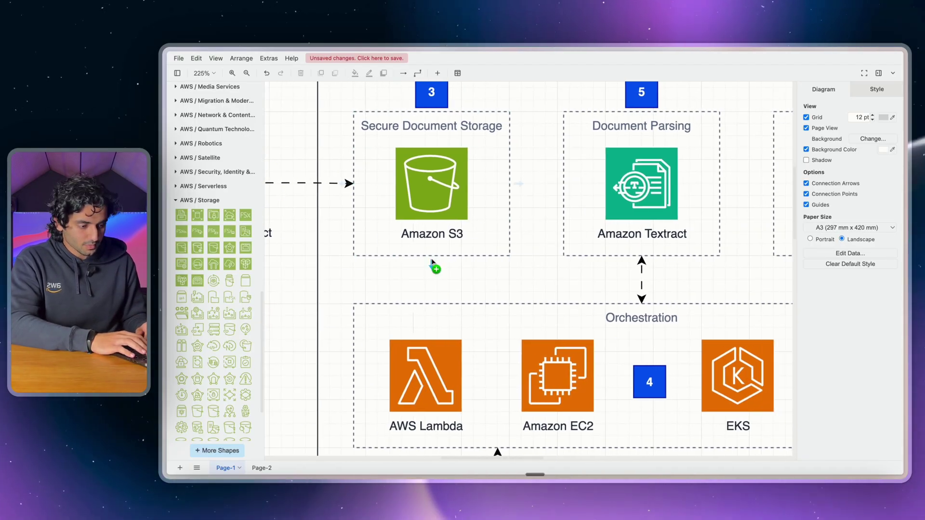
click(504, 237)
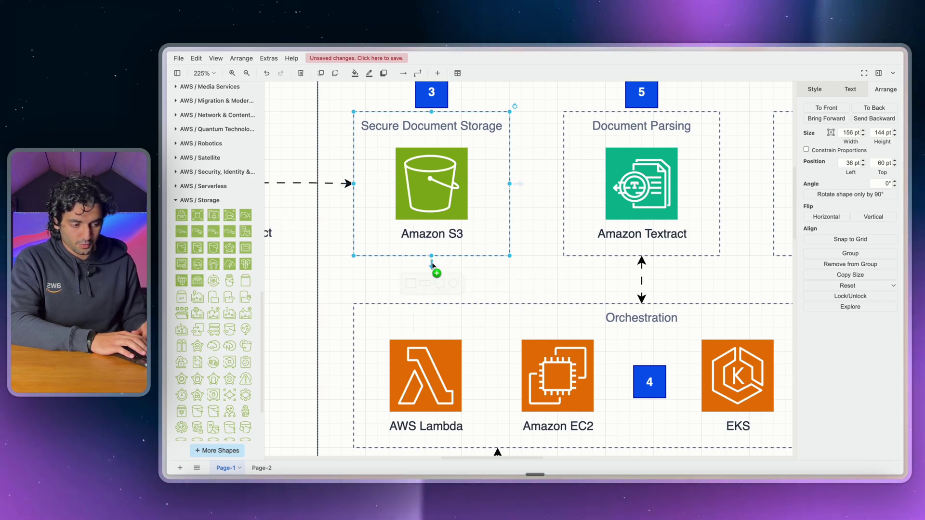
drag(432, 267, 426, 340)
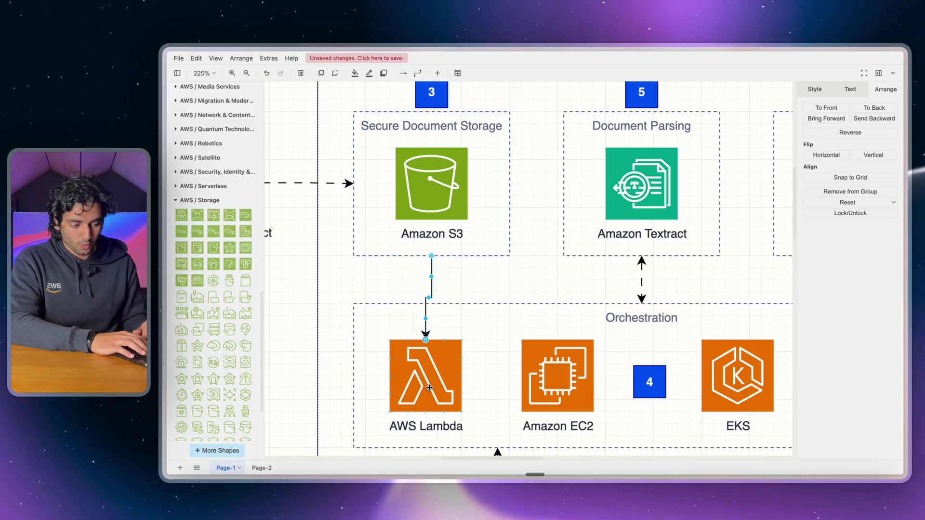
scroll(441, 340, up, 5)
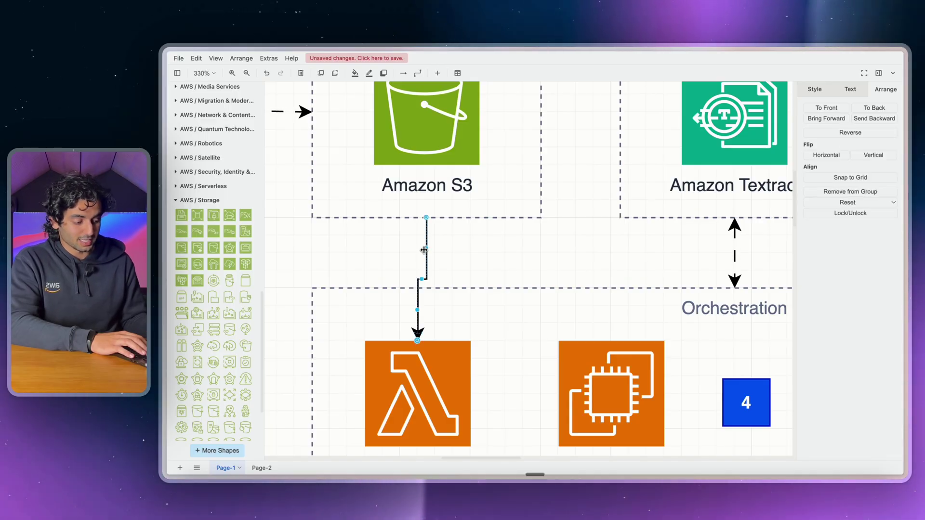
key(Delete)
Draw a connector from the Secure Document Storage group to the Orchestration group's top edge
click(446, 219)
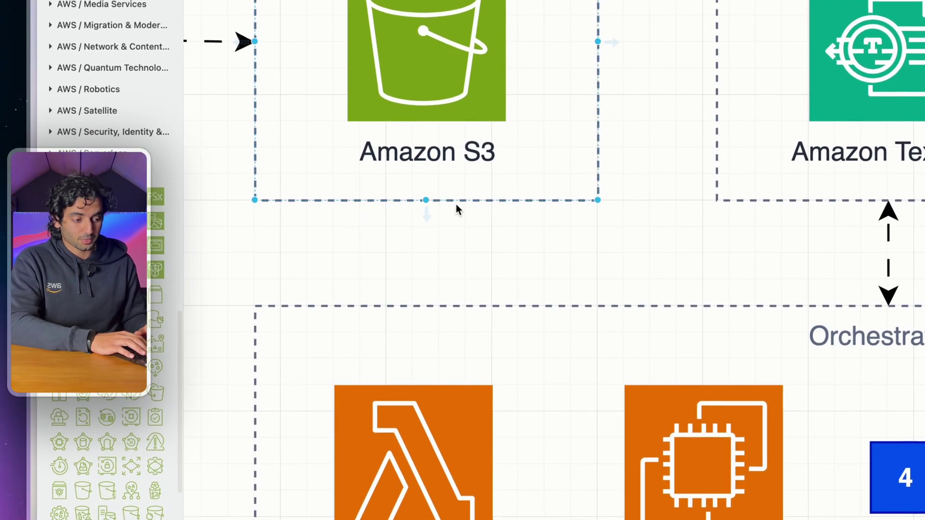
drag(426, 214, 427, 212)
mouse_move(566, 291)
mouse_down()
mouse_move(602, 294)
mouse_move(560, 314)
mouse_up()
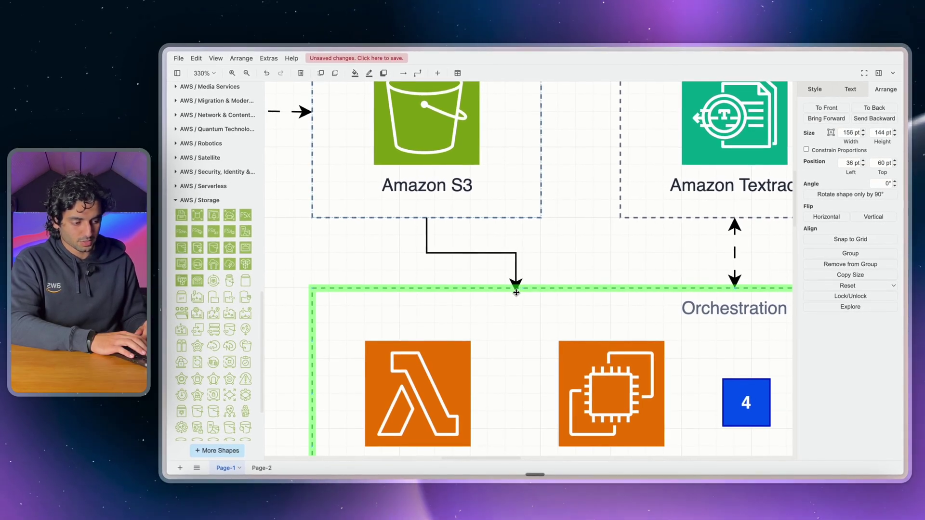
drag(516, 292, 517, 292)
click(516, 259)
scroll(515, 259, right, 2)
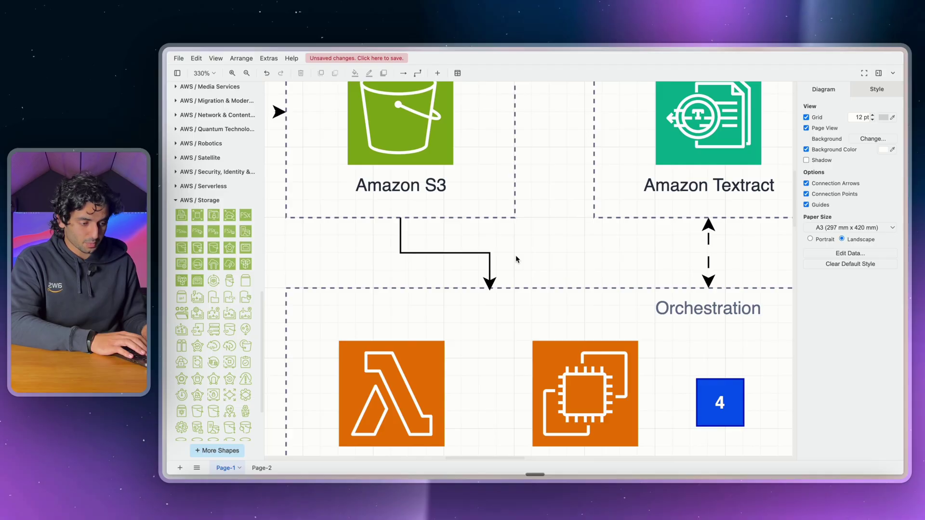
scroll(516, 260, up, 2)
Set the S3–Orchestration connector's line end to an arrow and its line start to a left arrow
scroll(533, 263, down, 5)
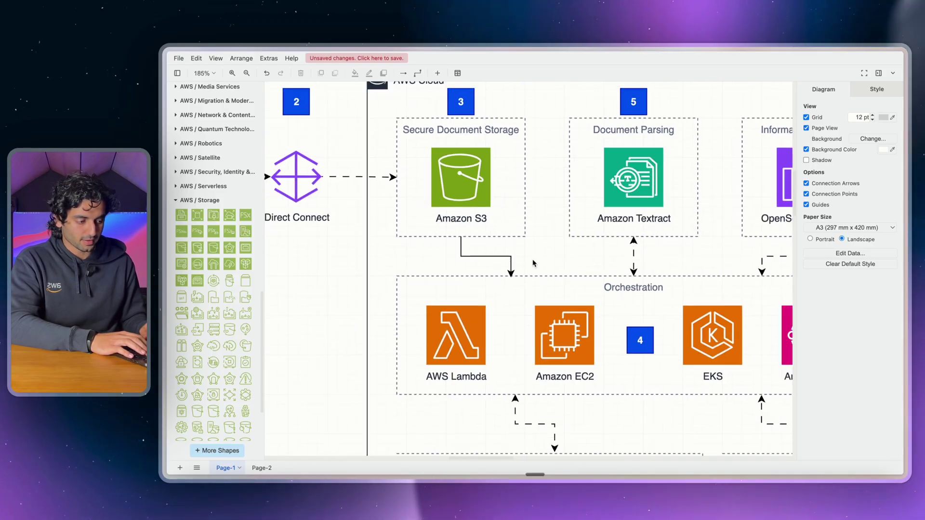
scroll(535, 264, right, 4)
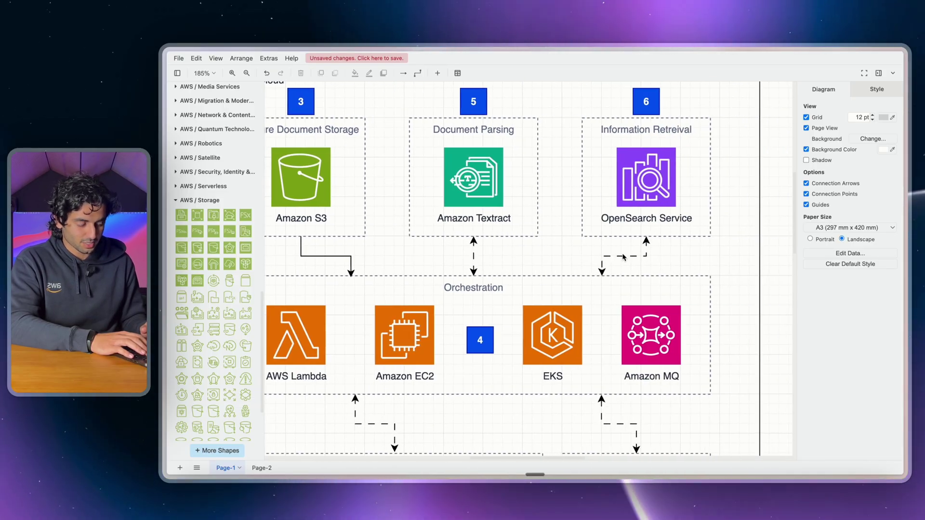
scroll(598, 279, left, 3)
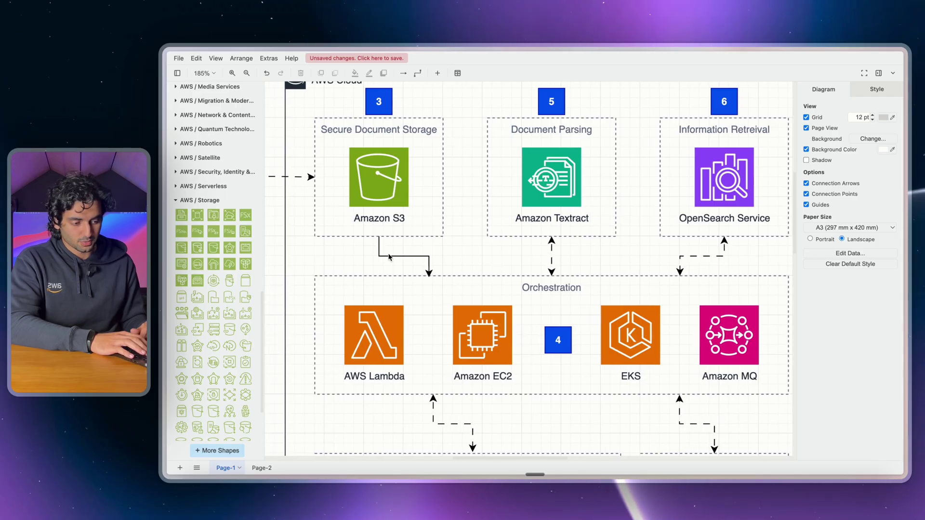
click(390, 255)
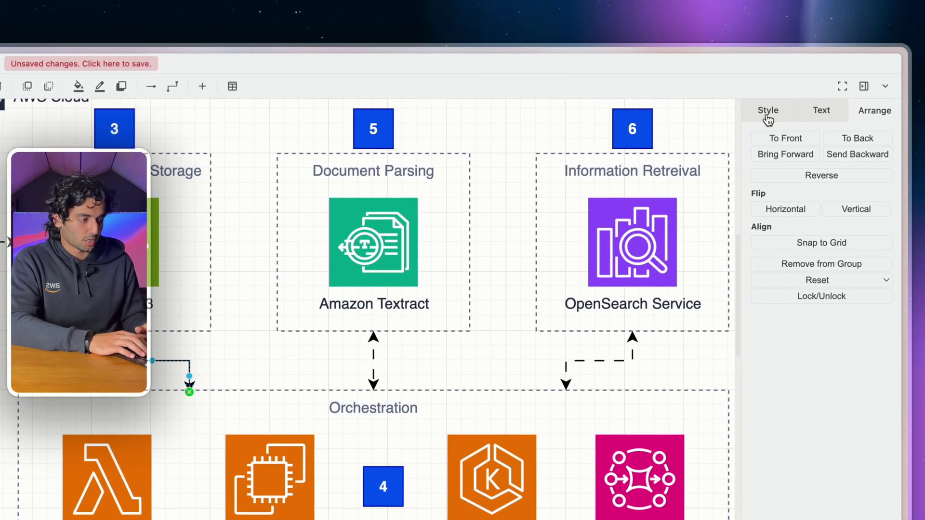
click(774, 115)
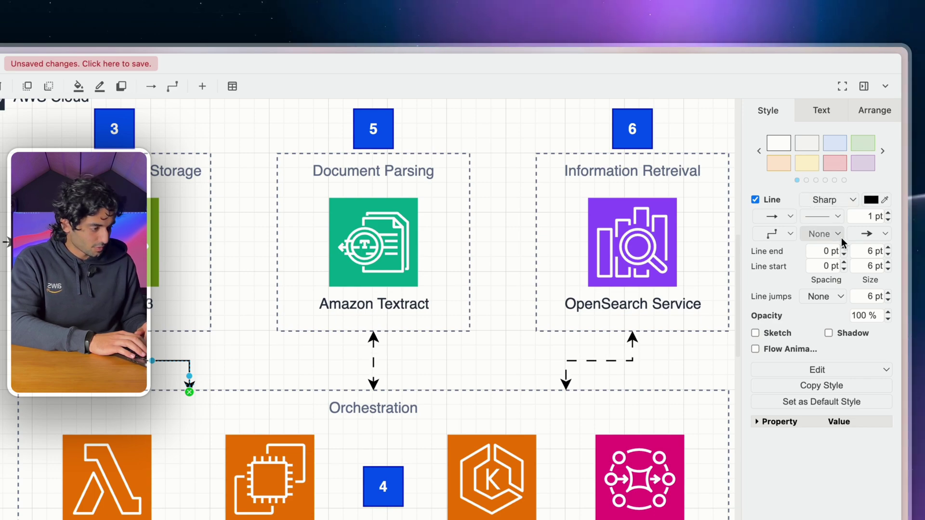
click(870, 236)
click(863, 89)
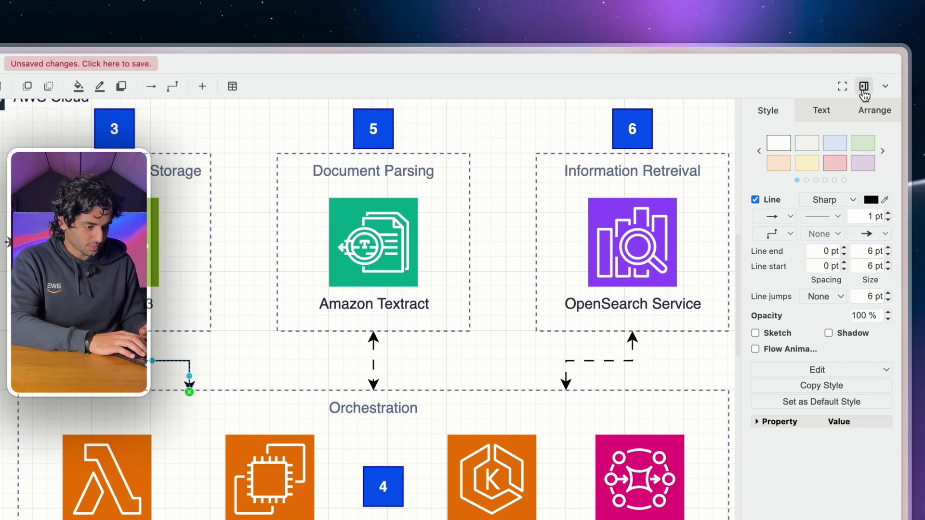
click(824, 236)
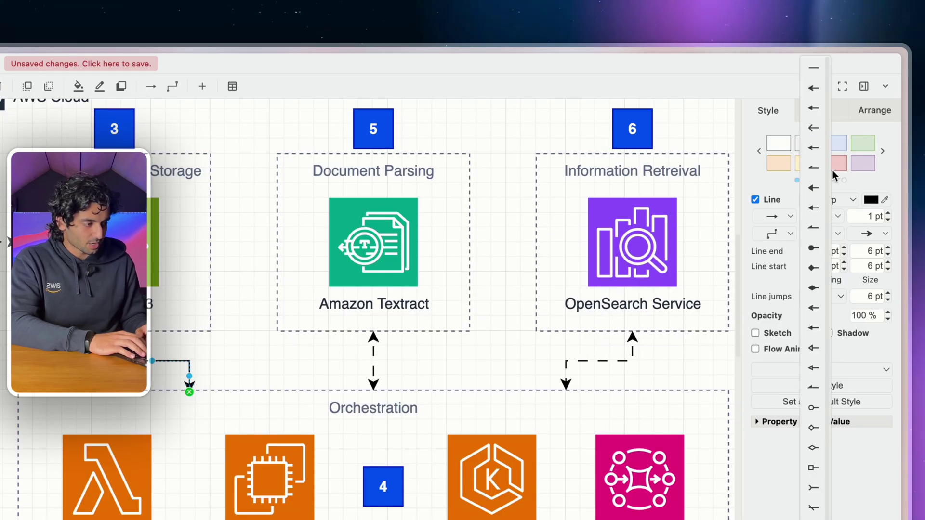
click(825, 84)
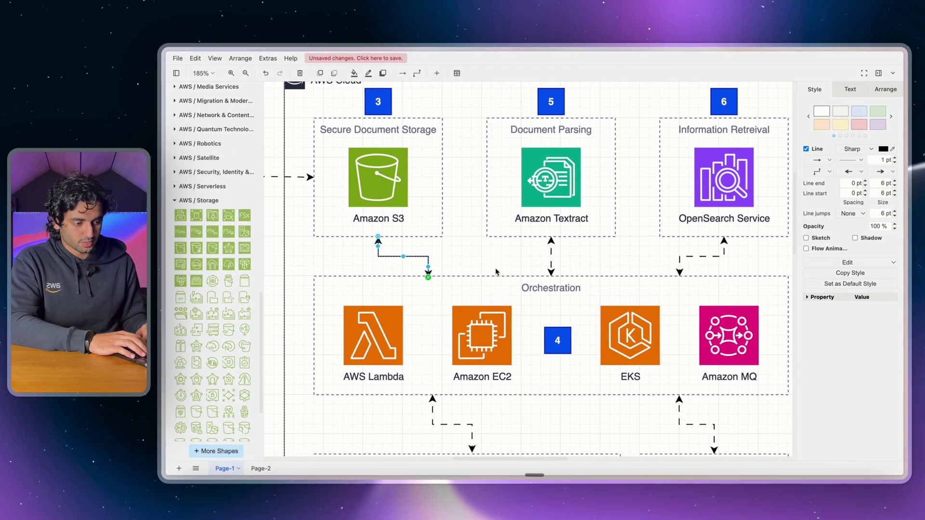
click(497, 272)
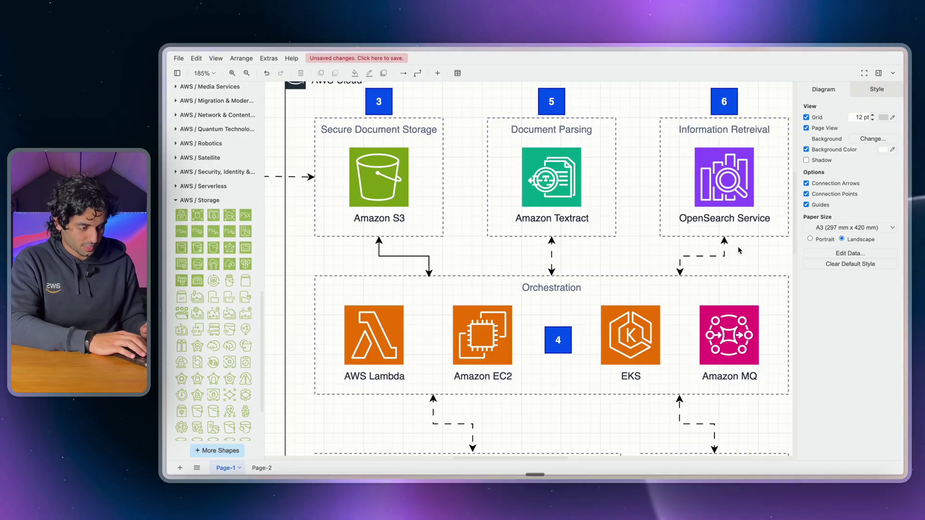
Turn on flow animation for the S3-to-Orchestration connector and look through the blue-grey line presets
click(402, 256)
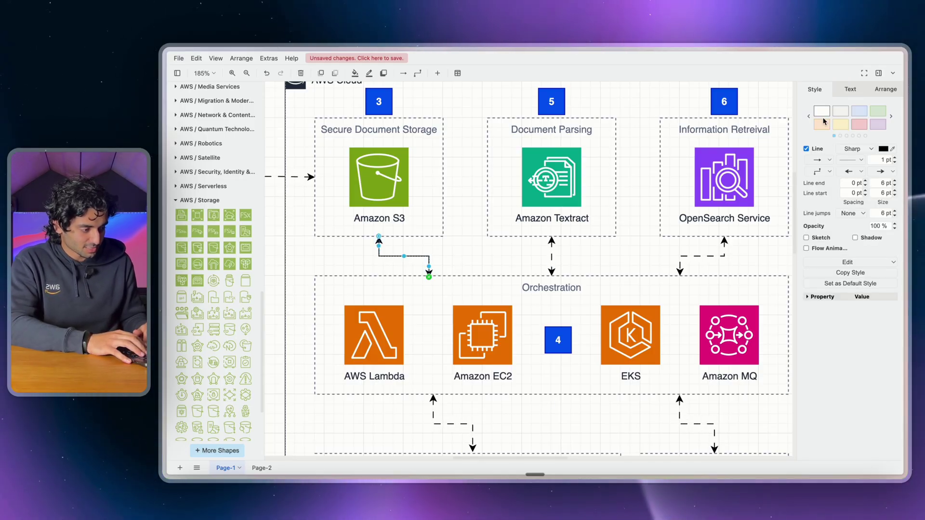
click(807, 249)
click(477, 262)
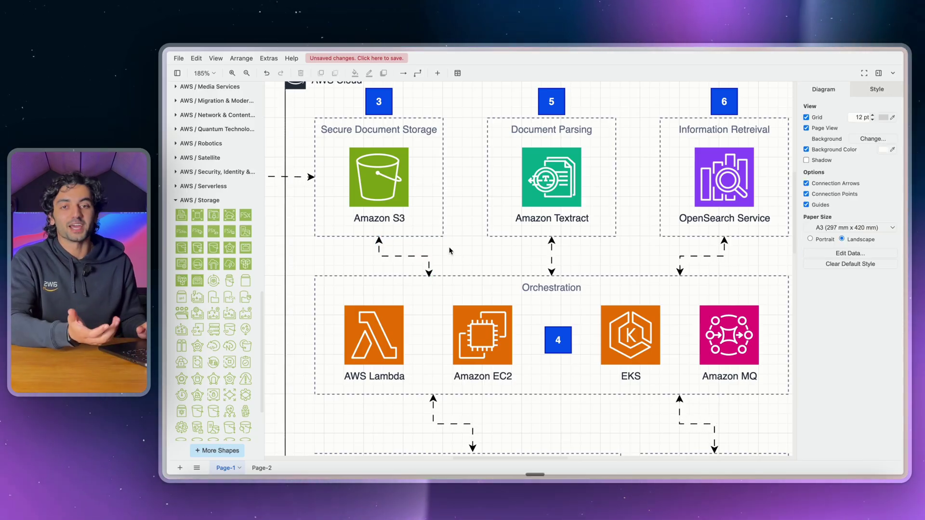
click(414, 256)
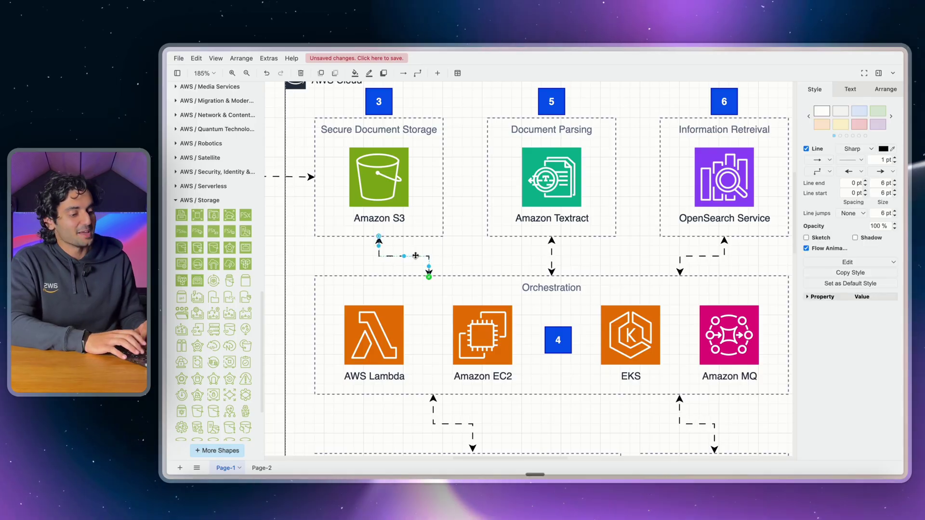
click(892, 118)
click(892, 118)
click(893, 118)
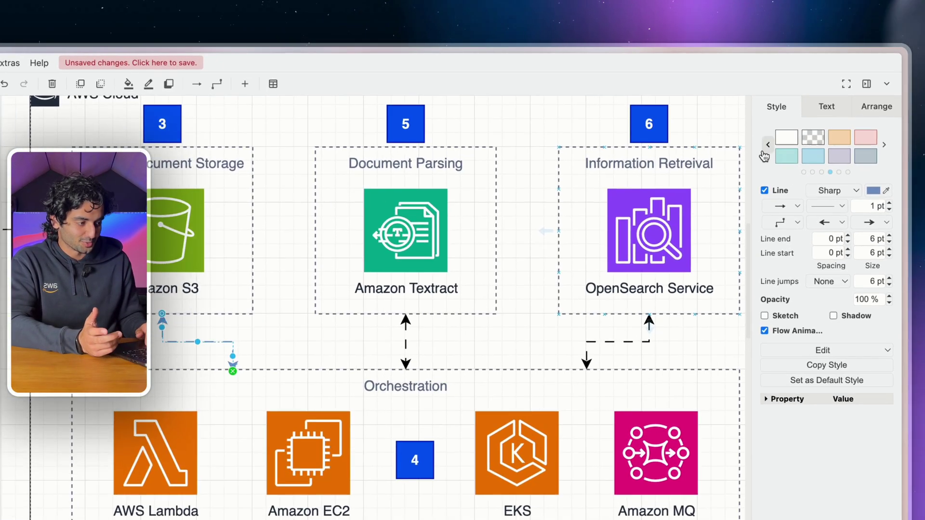
click(766, 146)
click(766, 146)
click(766, 147)
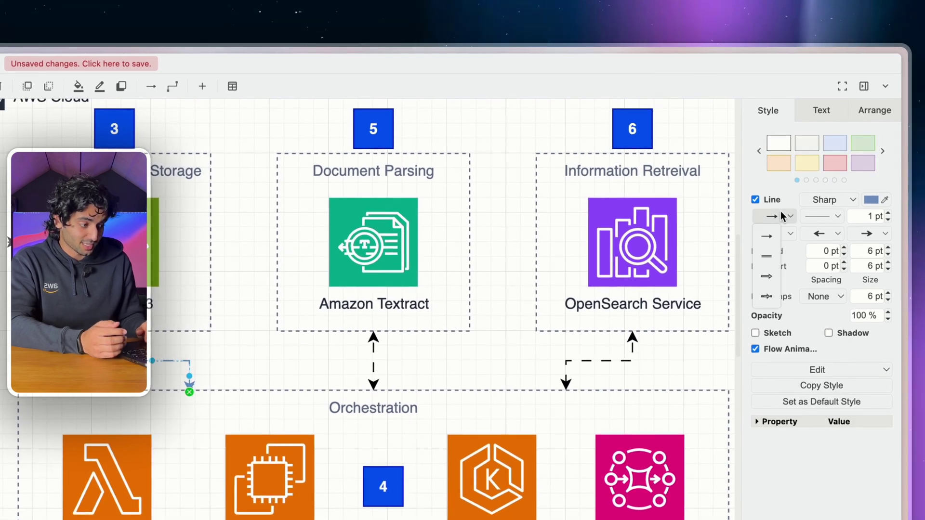
Change the connector from a double-line link back to a plain dashed line with arrowheads at both ends
click(767, 262)
click(243, 374)
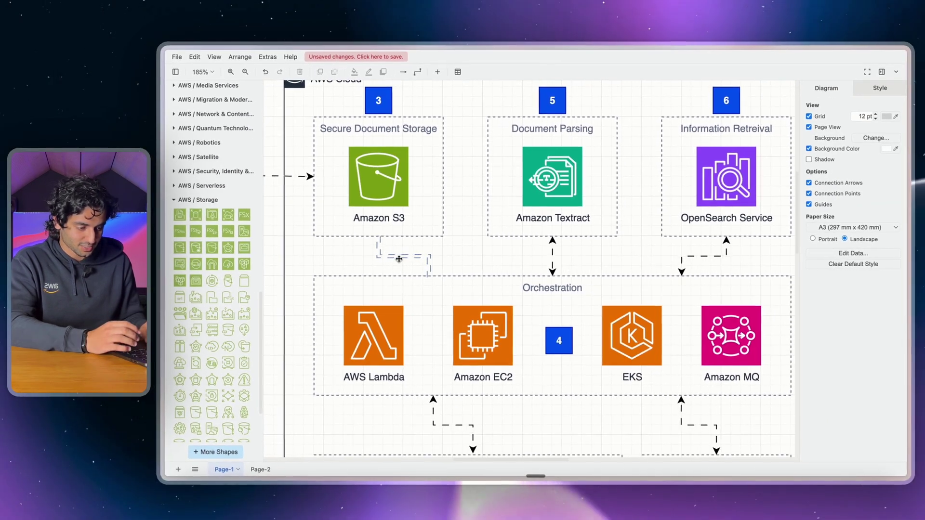
scroll(399, 259, up, 5)
click(407, 255)
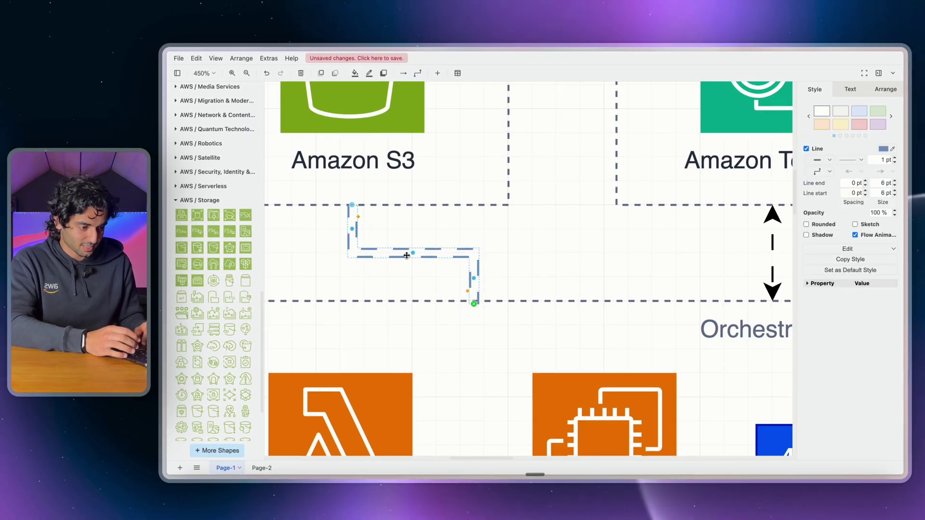
click(821, 163)
click(820, 173)
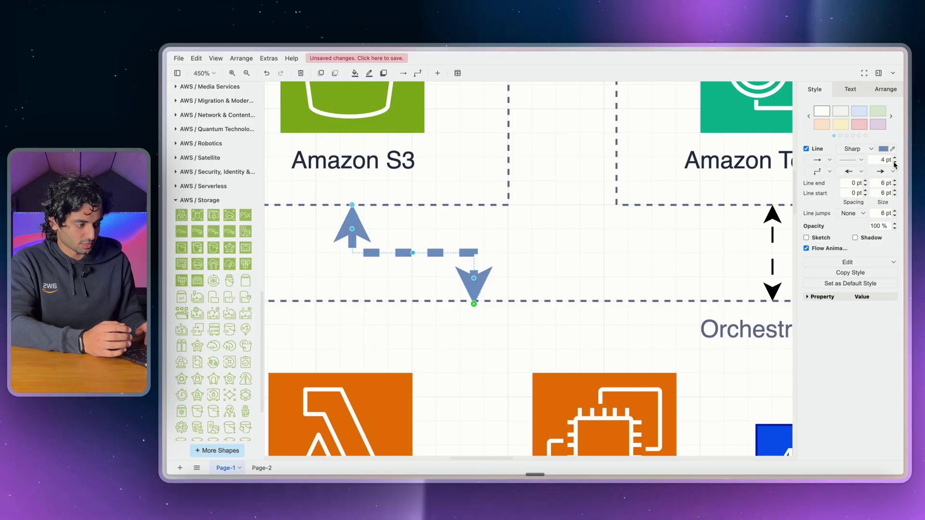
click(554, 263)
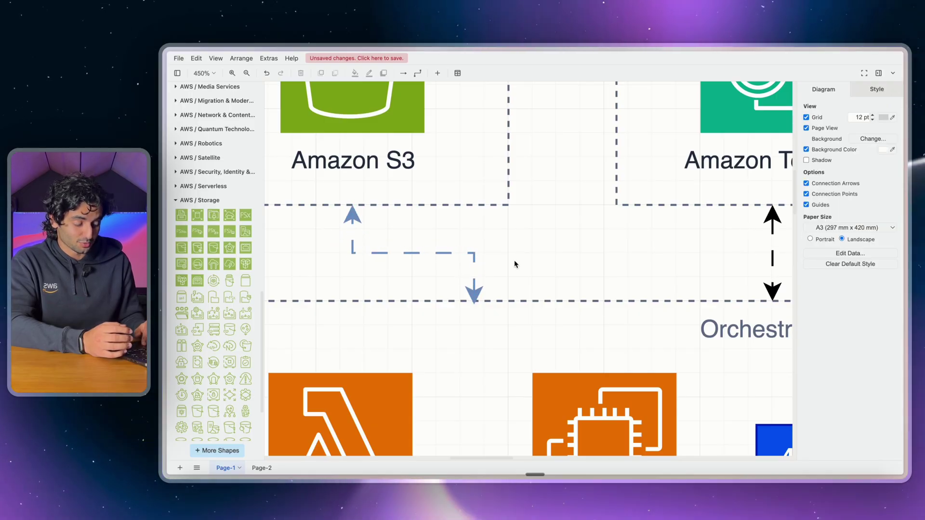
Drop an AWS Cloud group from AWS Groups near S3, then delete it
scroll(506, 253, down, 3)
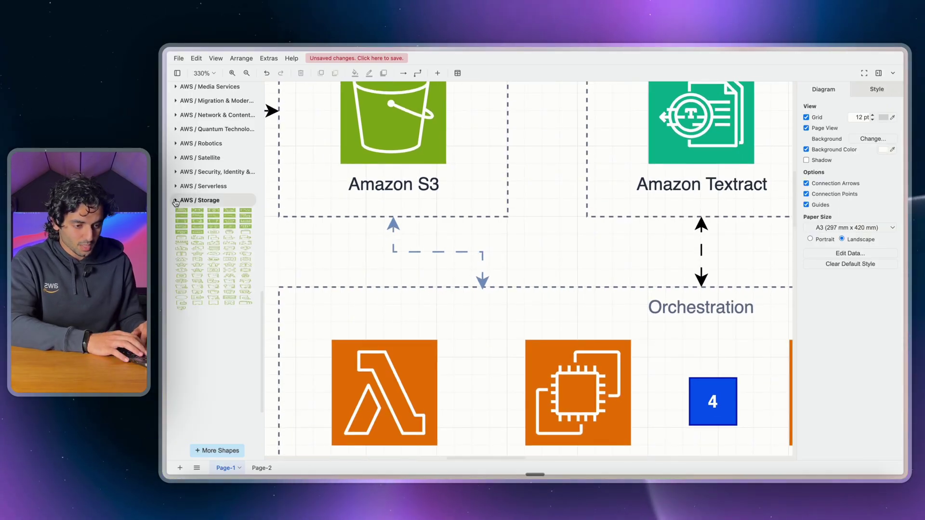
scroll(484, 244, down, 5)
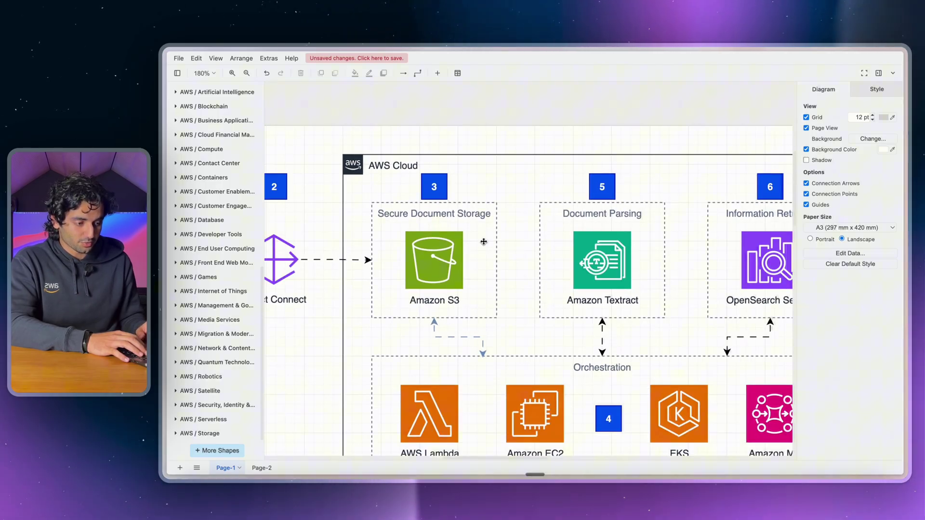
click(497, 278)
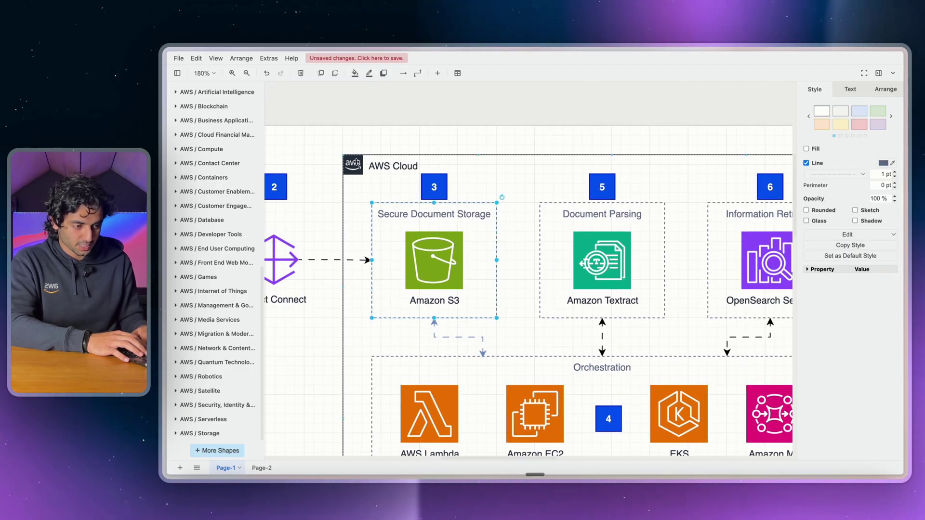
scroll(193, 270, up, 5)
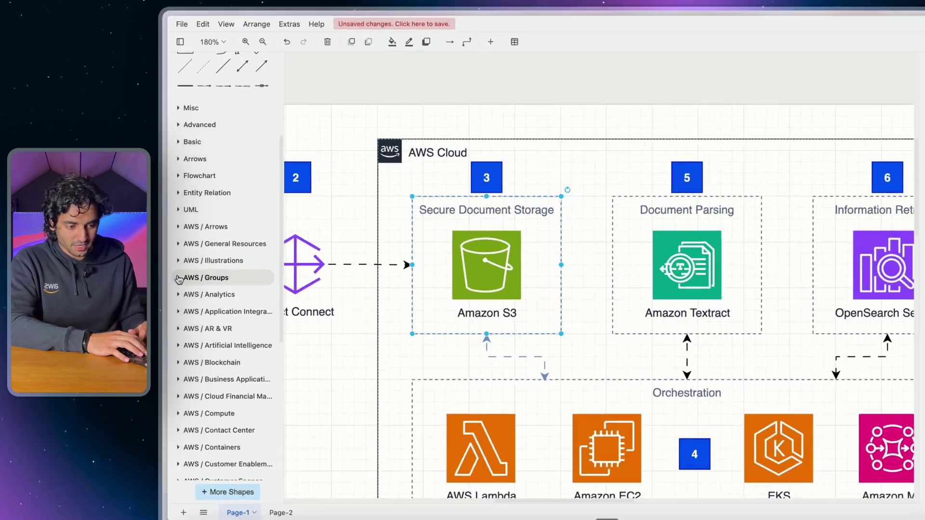
click(179, 278)
mouse_move(224, 295)
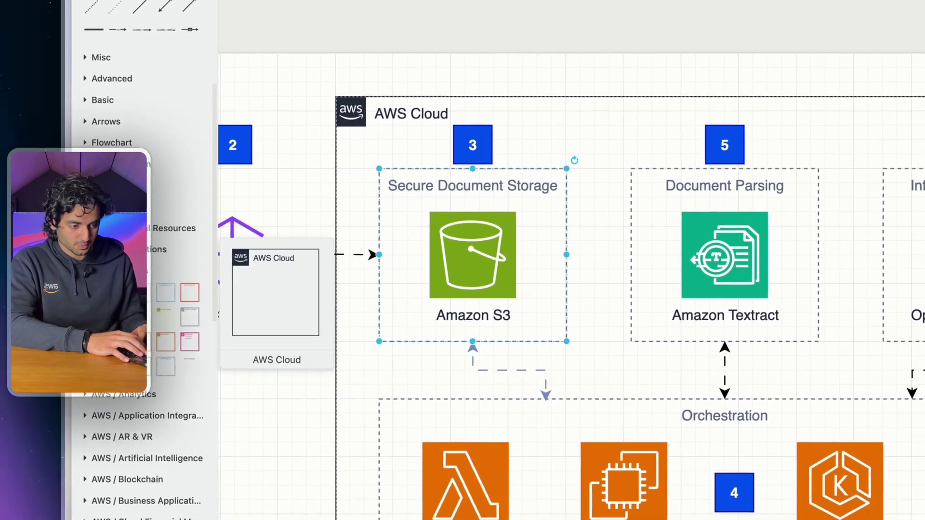
drag(98, 291, 614, 260)
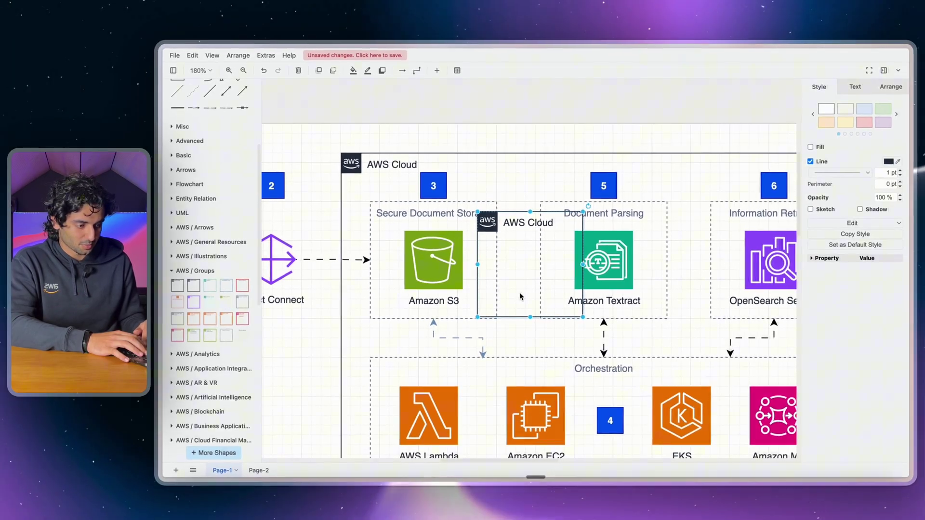
drag(600, 302, 345, 248)
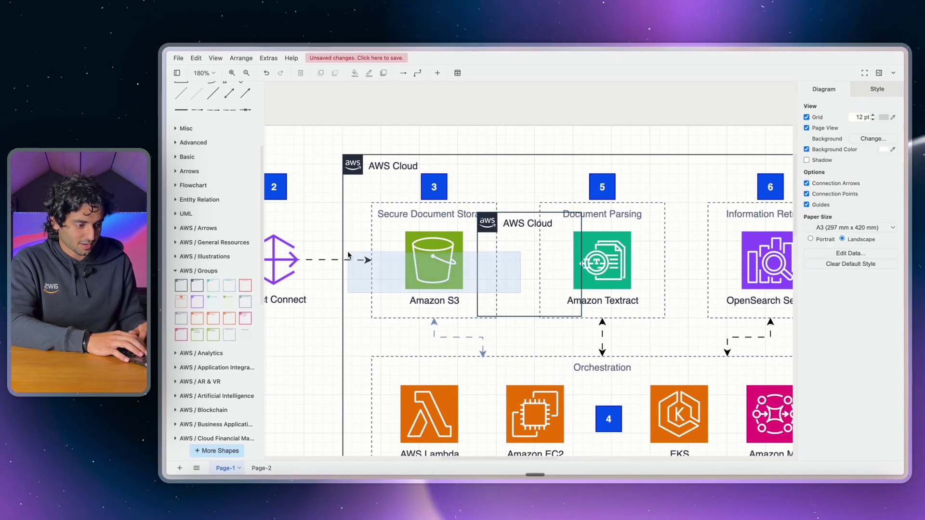
drag(523, 213, 387, 157)
key(Delete)
Place a Generic group left of Direct Connect around Clinical Documents and type its label
click(229, 336)
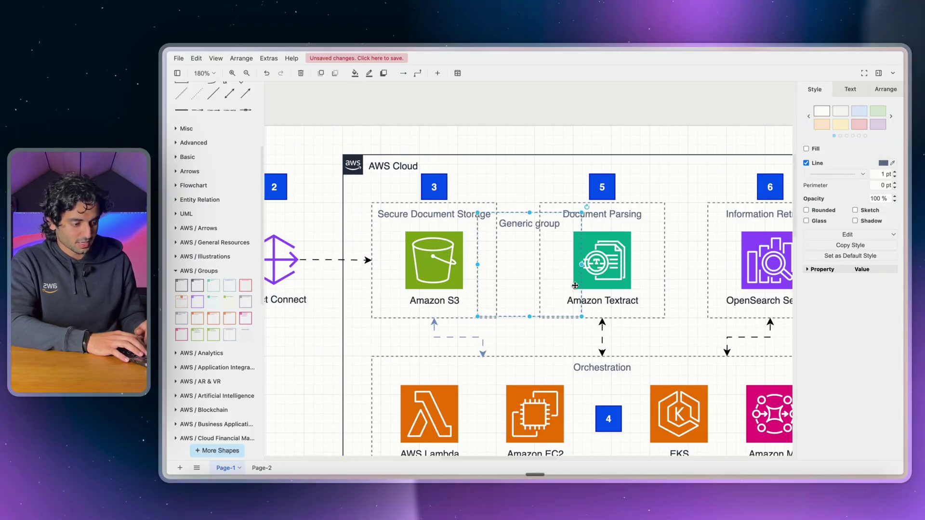
drag(522, 215, 302, 299)
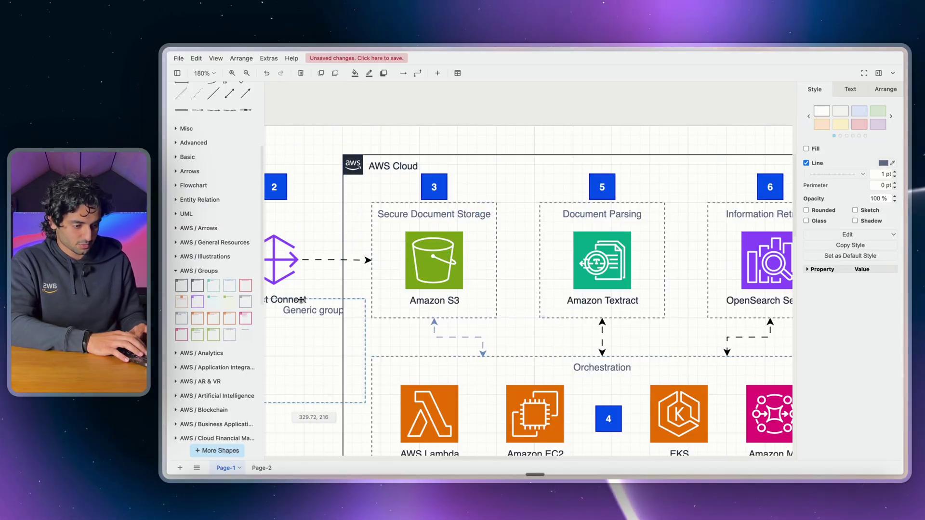
drag(374, 318, 355, 336)
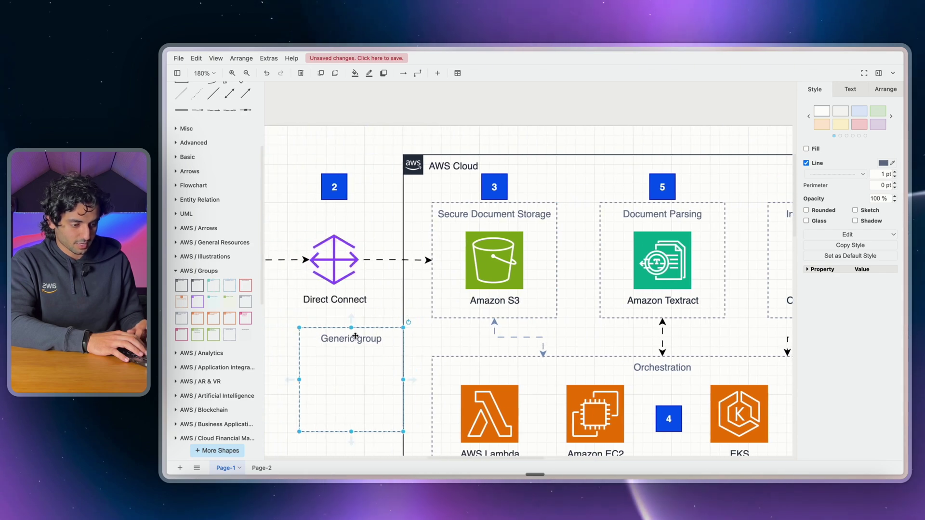
text(sdjs)
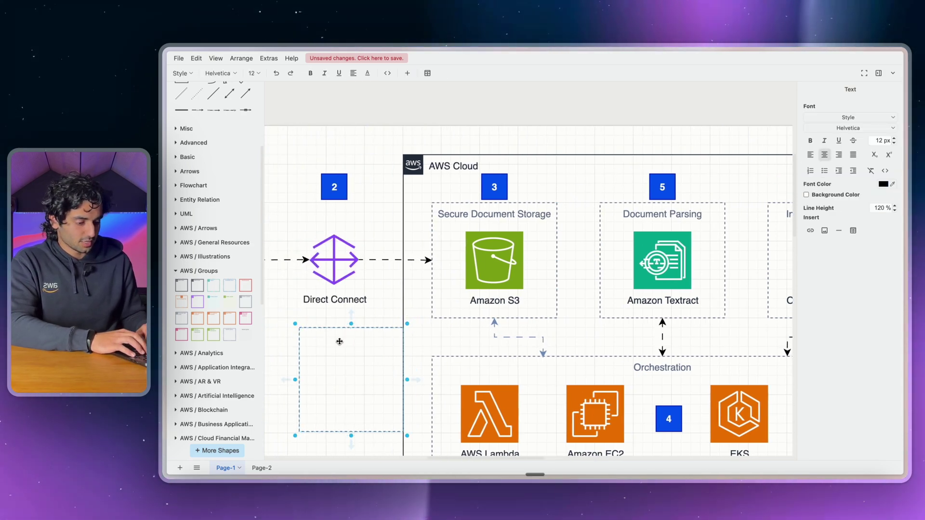
key(Escape)
key(Escape)
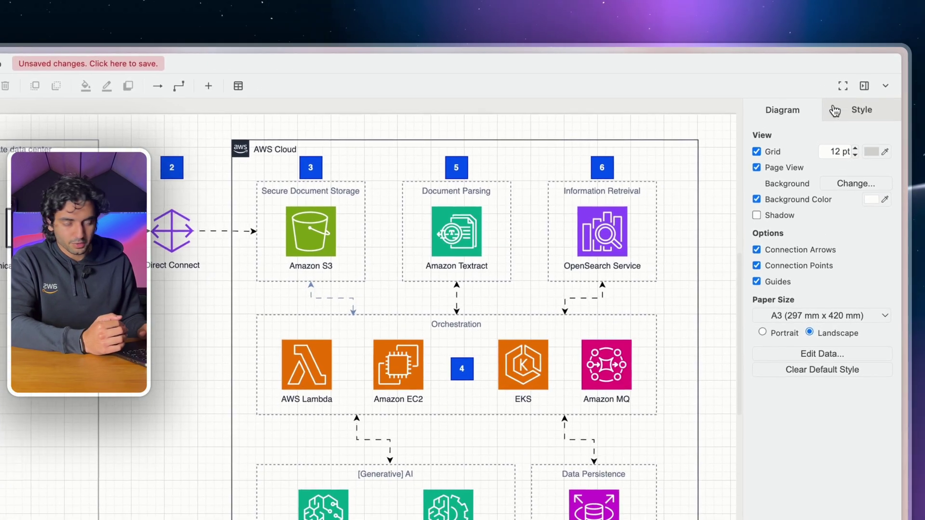
Hide the canvas grid, then try a black page background and undo it
click(755, 153)
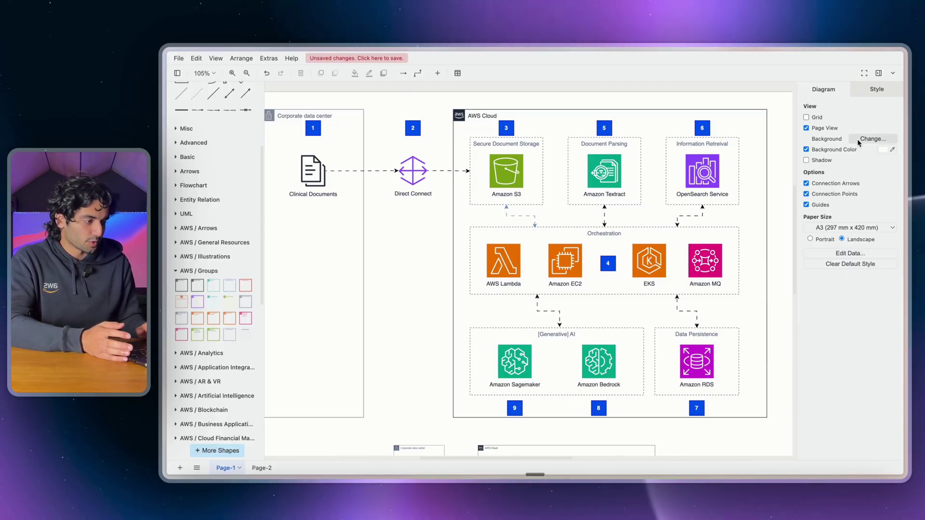
click(883, 151)
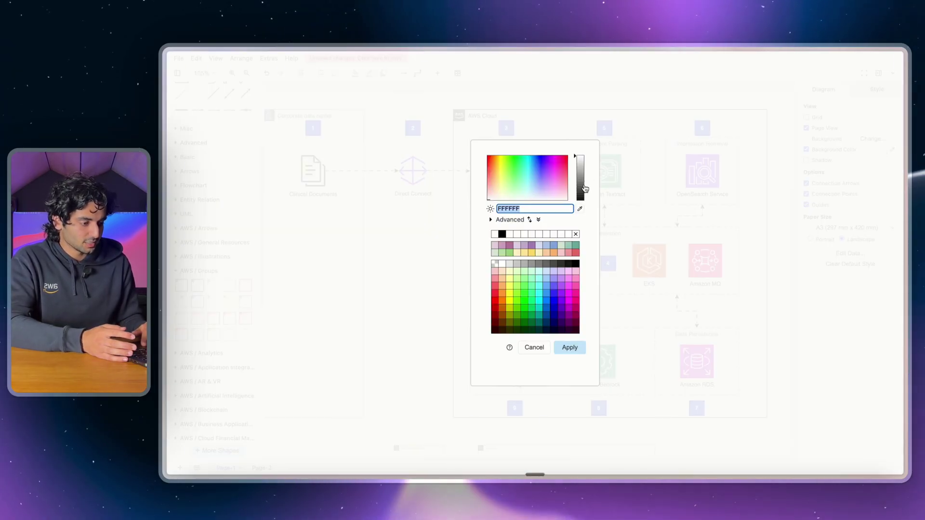
click(582, 196)
click(569, 348)
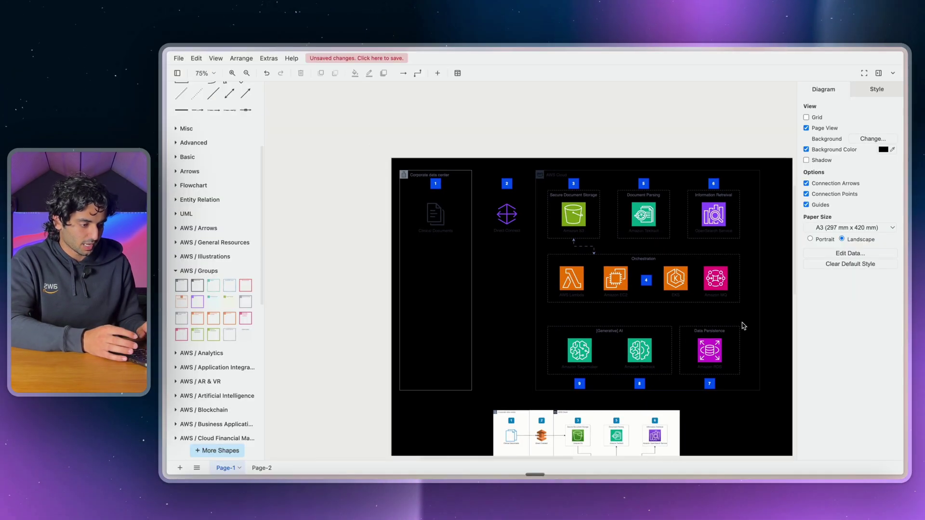
scroll(743, 326, right, 2)
key(ctrl+z)
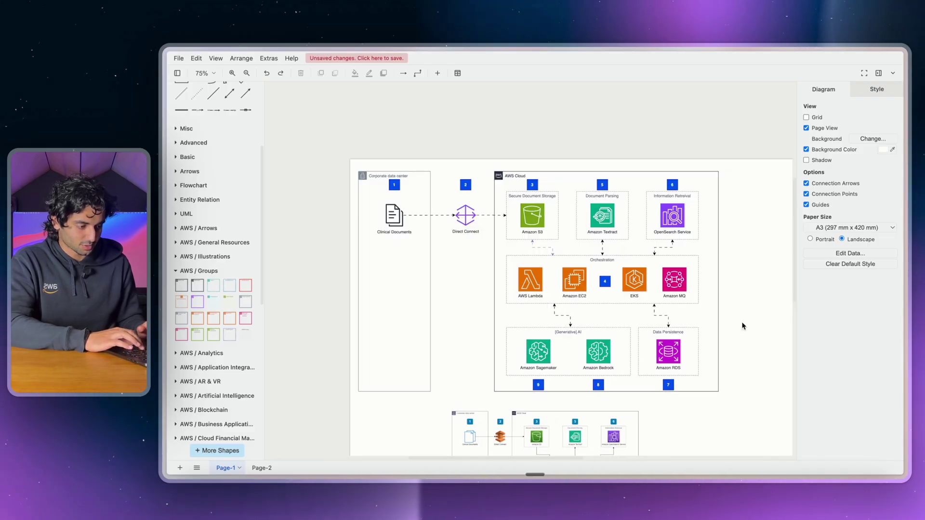
scroll(742, 325, up, 5)
Try A1 as the paper size, then revert the page to A3
click(838, 228)
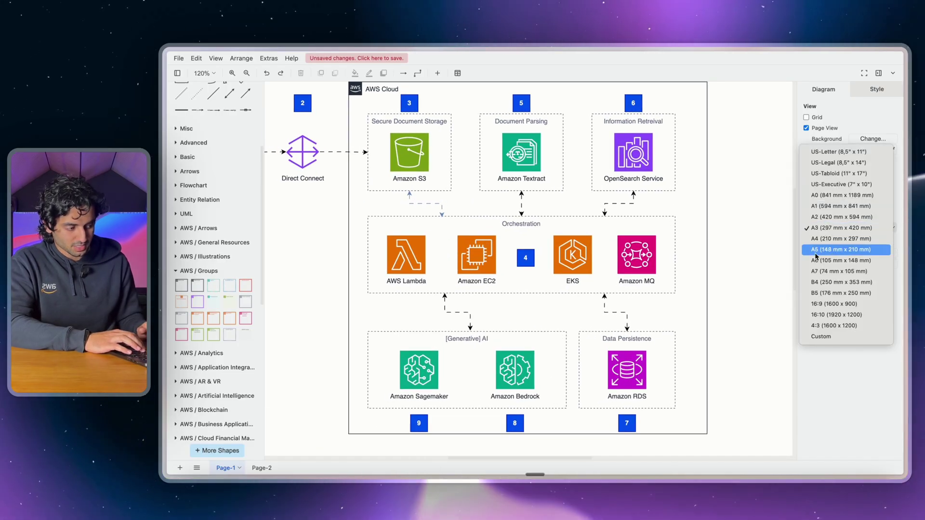
click(834, 211)
scroll(639, 297, down, 8)
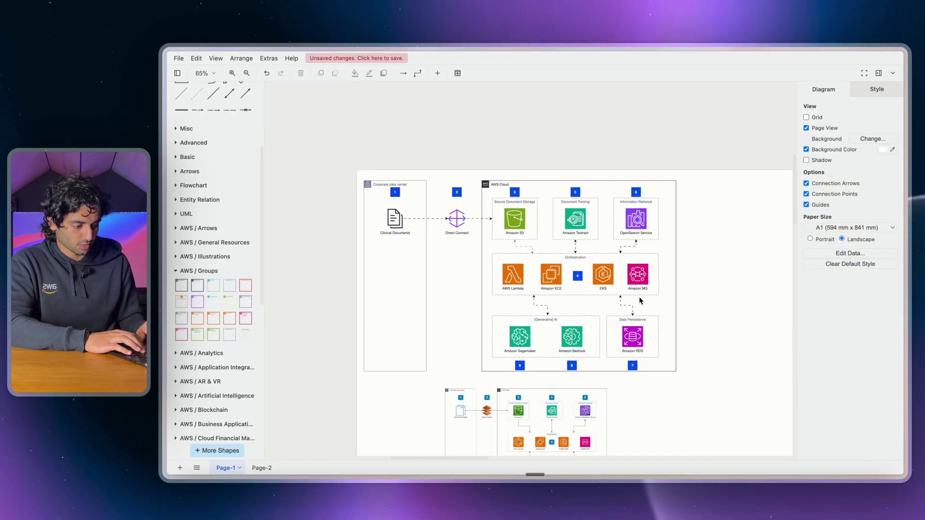
scroll(628, 333, up, 6)
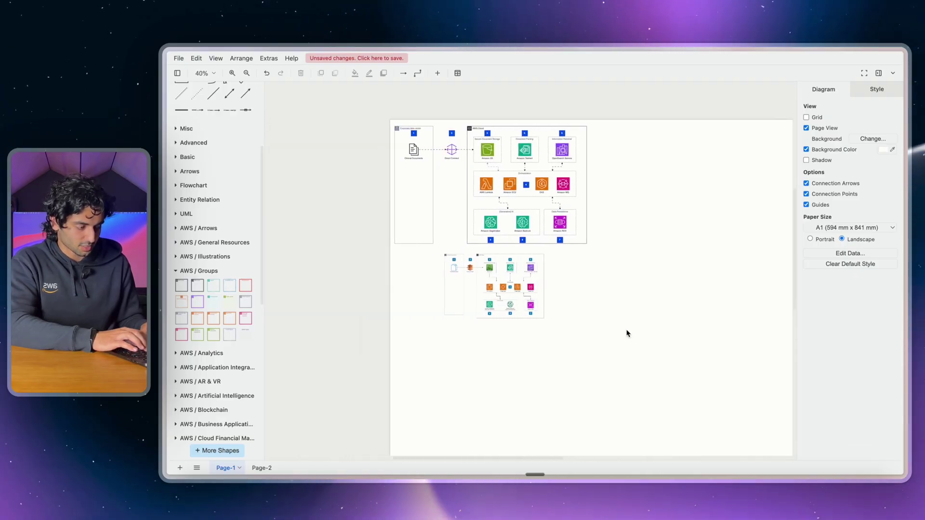
key(ctrl+z)
key(ctrl+z)
key(ctrl+z)
key(ctrl+z)
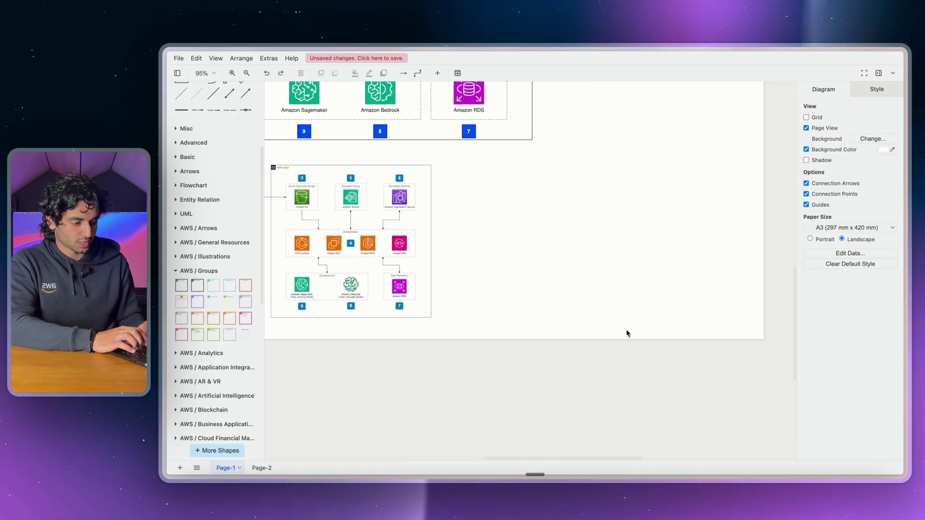
scroll(627, 331, down, 5)
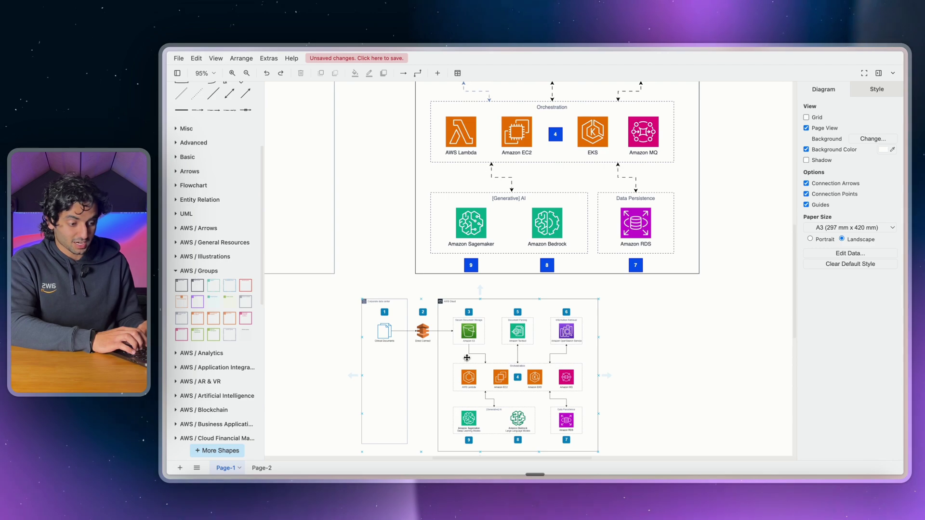
scroll(467, 358, up, 6)
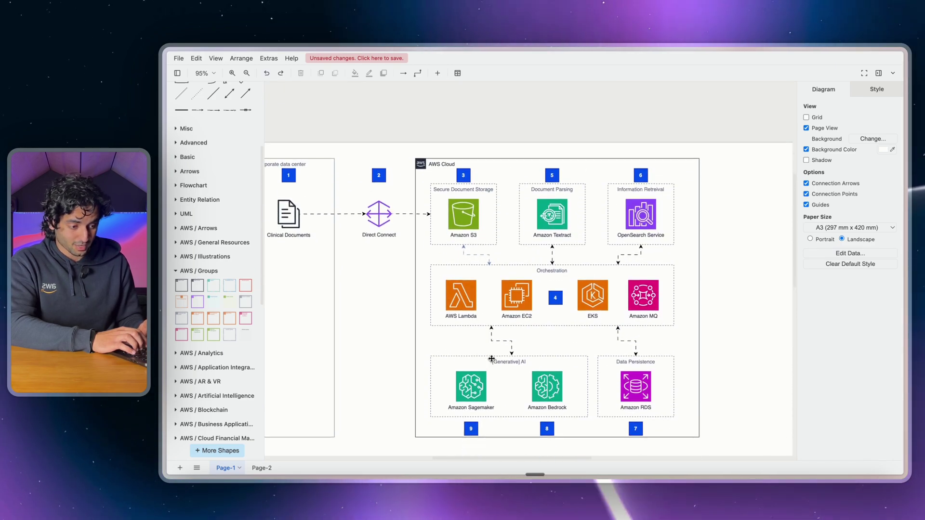
scroll(491, 359, left, 3)
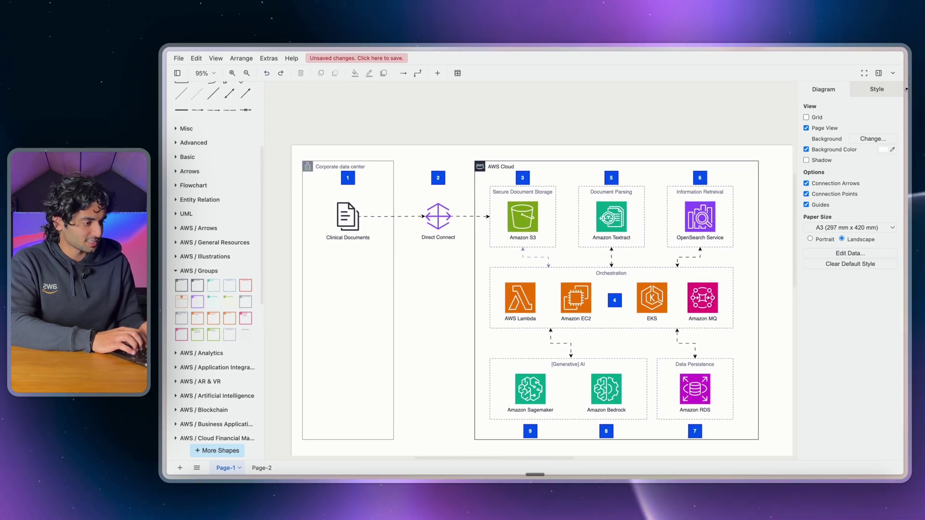
click(874, 92)
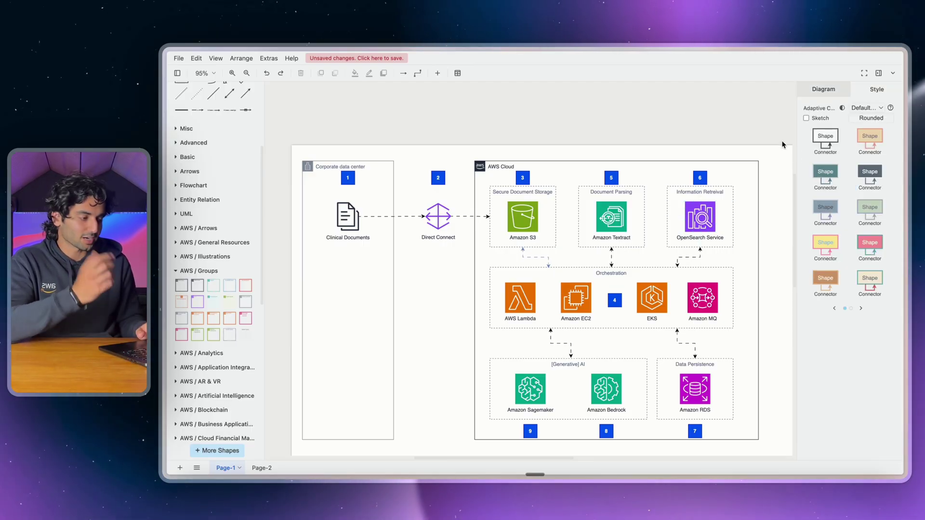
click(865, 136)
click(870, 171)
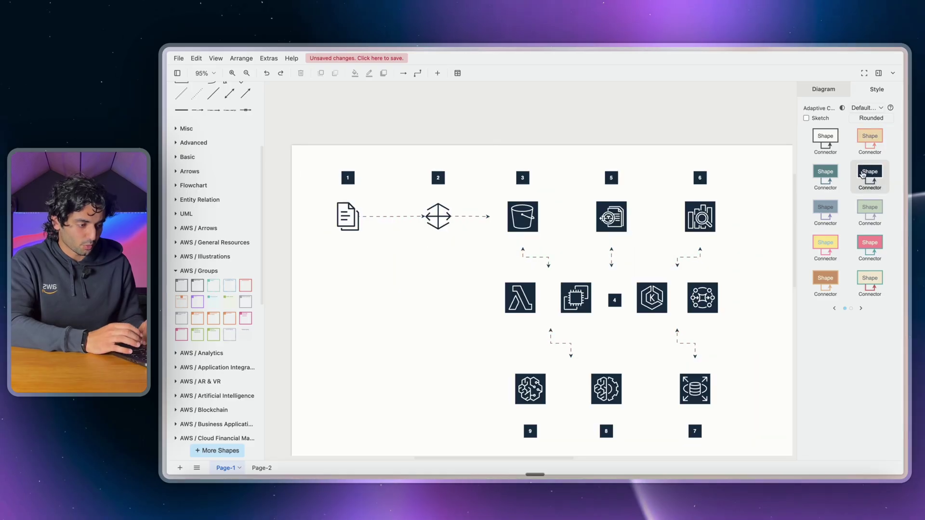
click(835, 173)
click(825, 207)
click(870, 207)
click(869, 242)
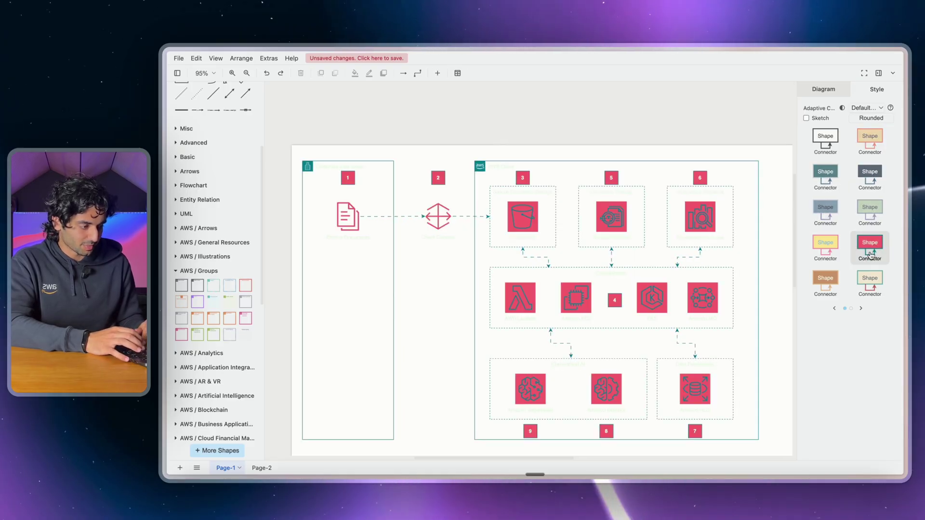
click(825, 278)
click(869, 278)
click(861, 308)
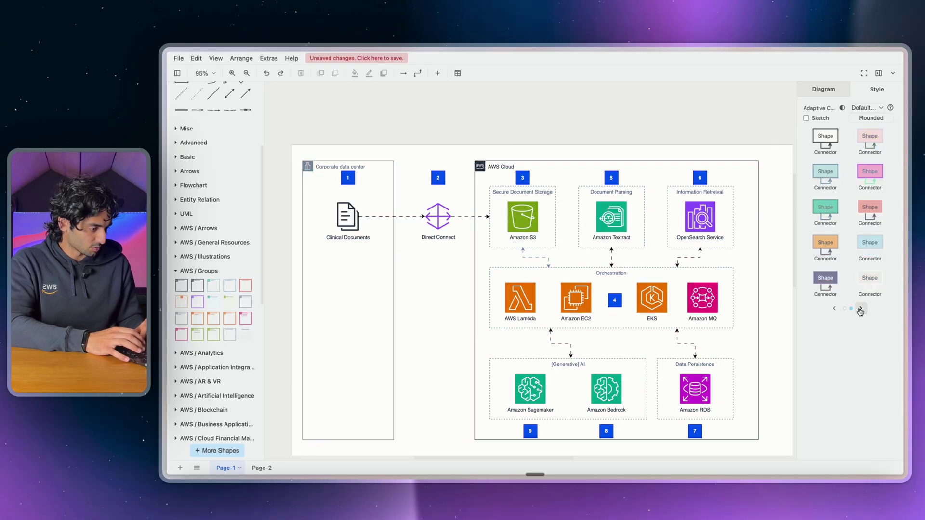
click(826, 171)
click(869, 172)
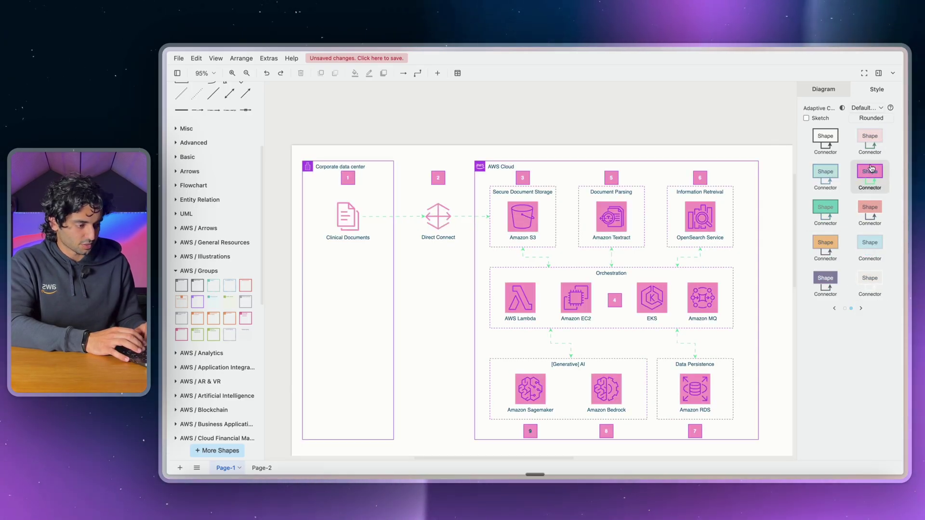
click(835, 309)
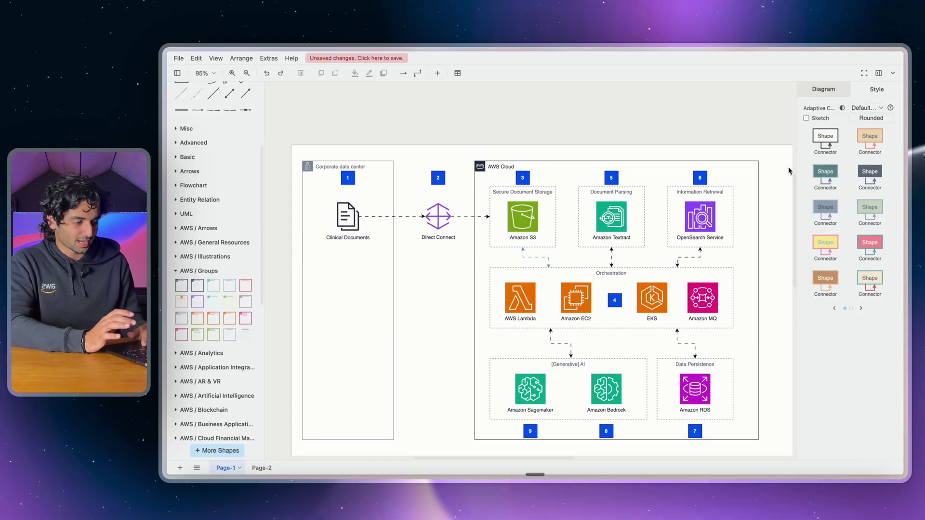
click(607, 176)
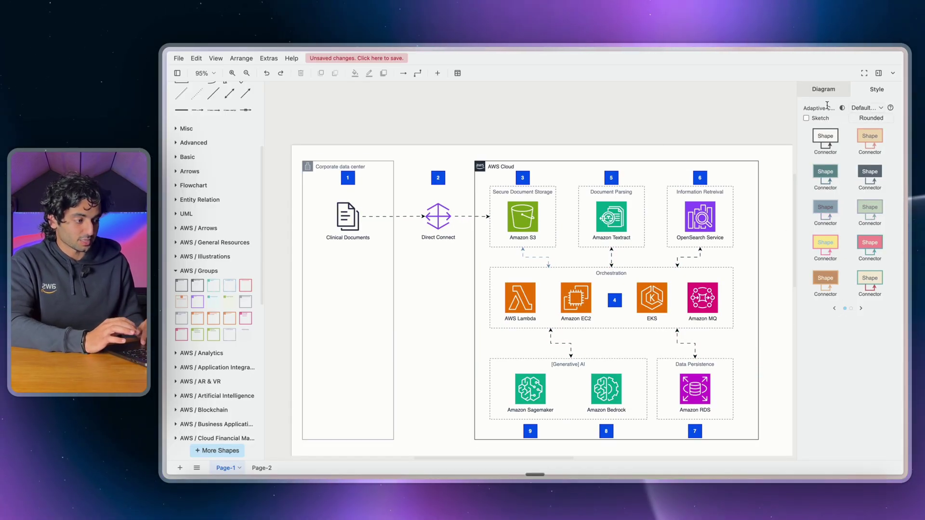
key(ctrl+plus)
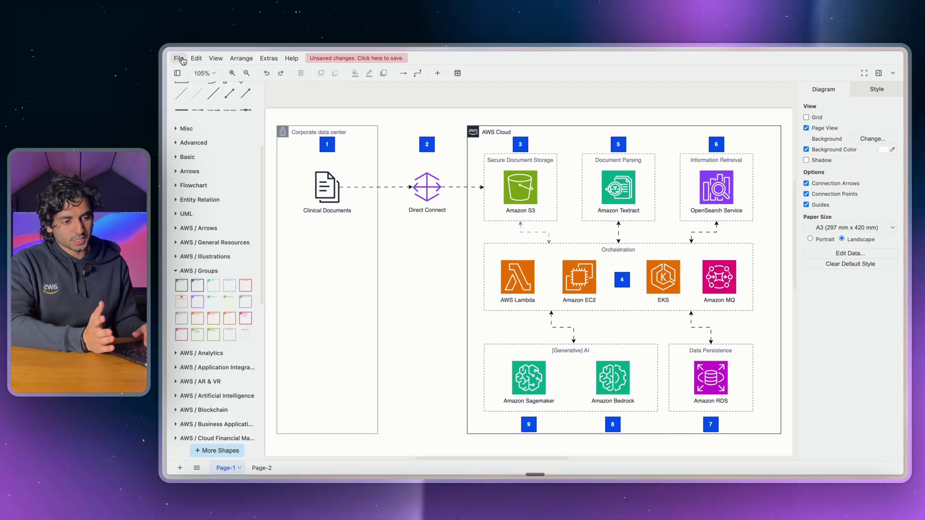
Browse the File menu's export options, then close it without choosing anything
click(179, 58)
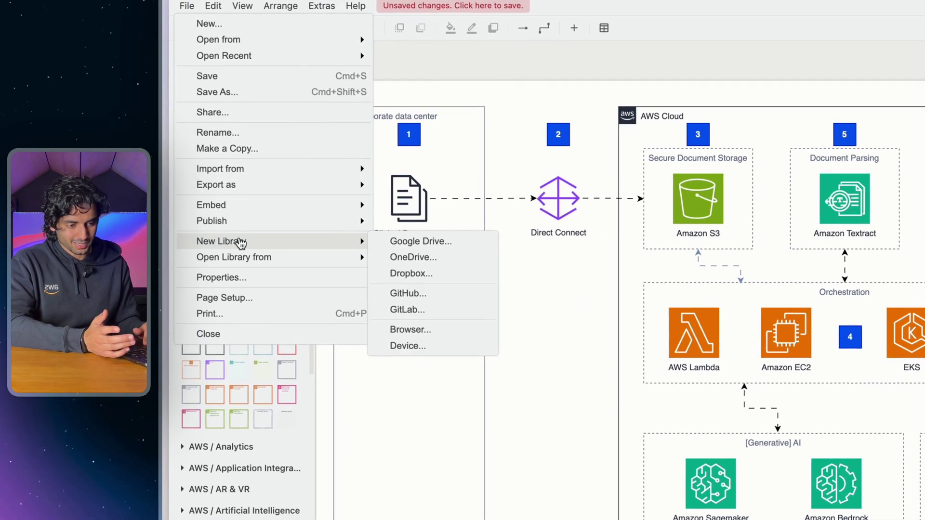
mouse_move(239, 187)
mouse_move(278, 195)
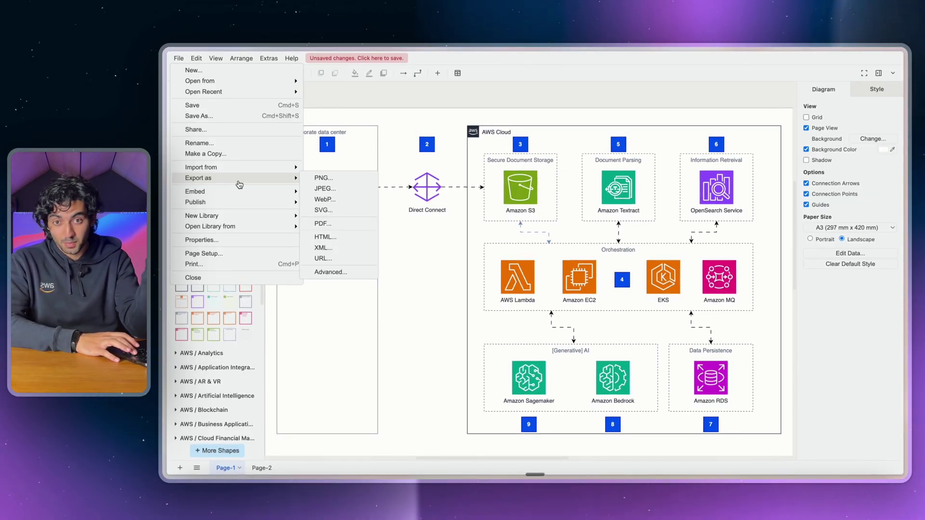
click(467, 104)
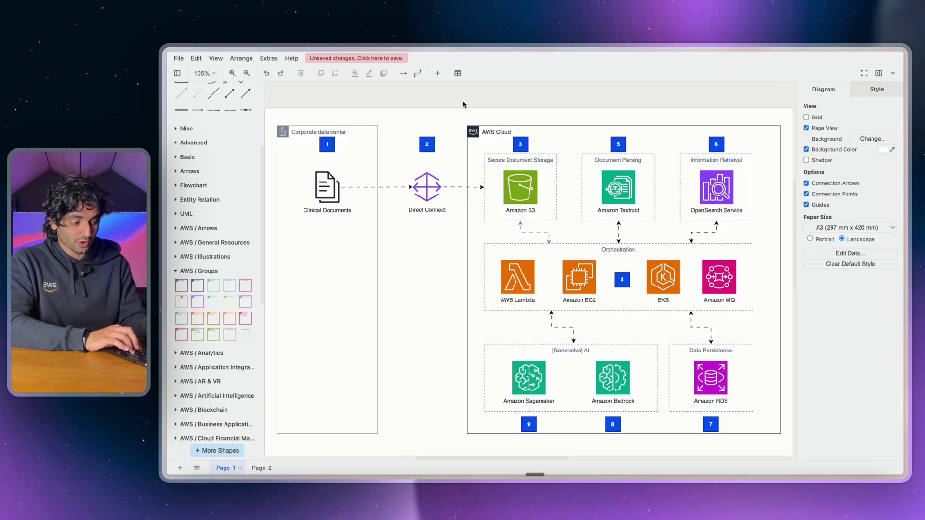
Record a short screen capture of the diagram page with Cmd+Shift+5 and close the preview
key(super+shift+5)
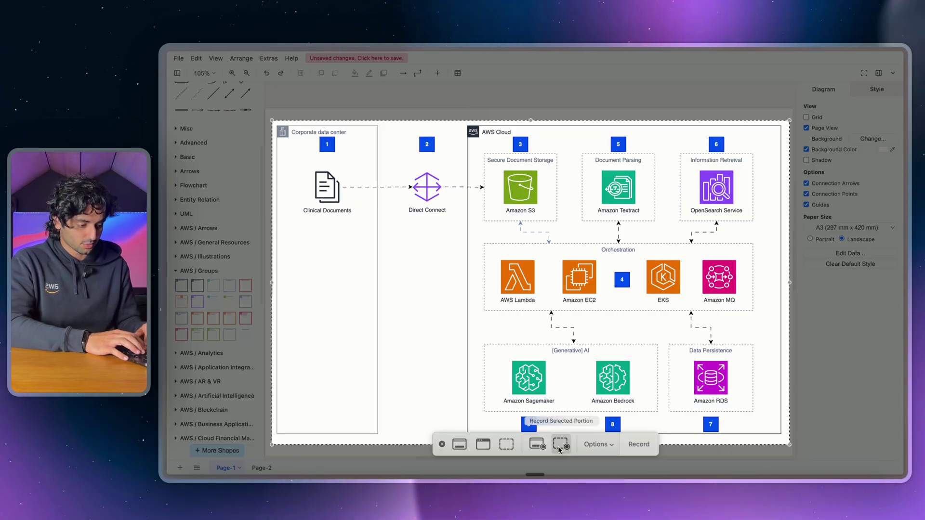
click(538, 445)
click(676, 353)
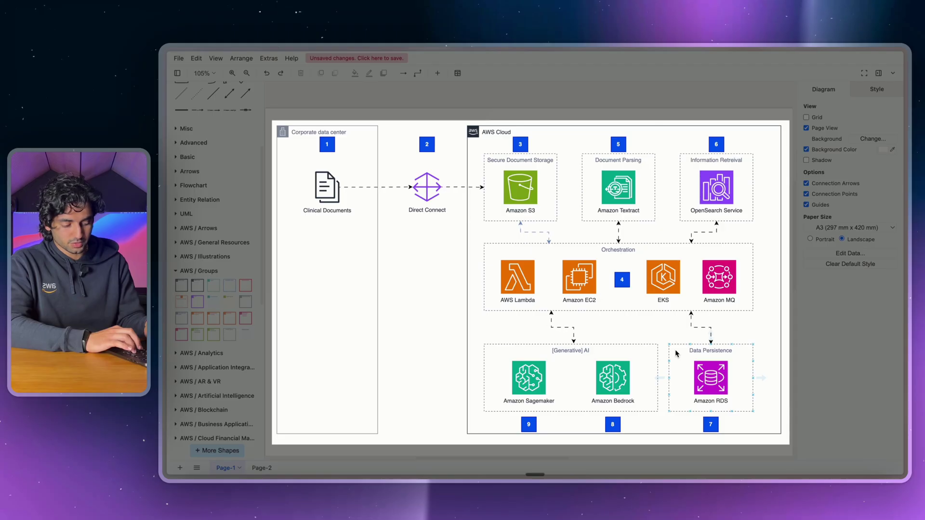
key(super+shift+5)
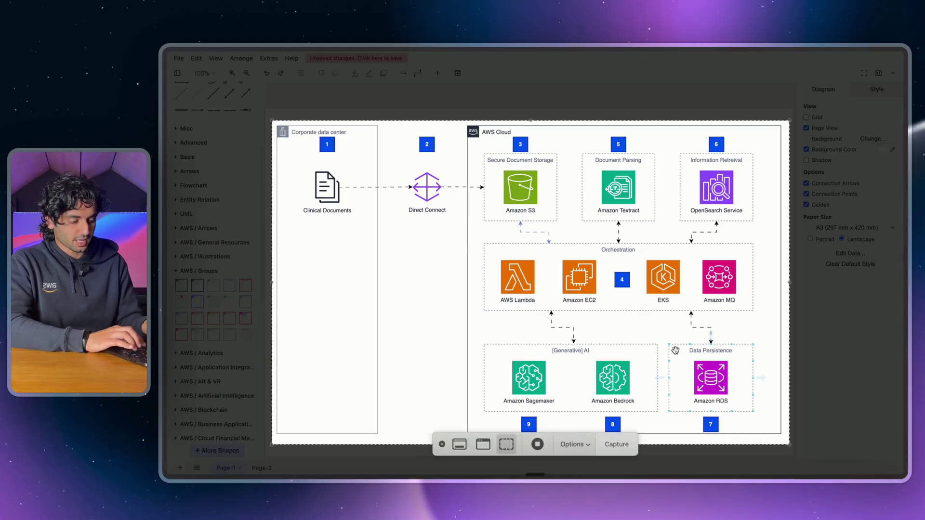
click(533, 448)
click(855, 441)
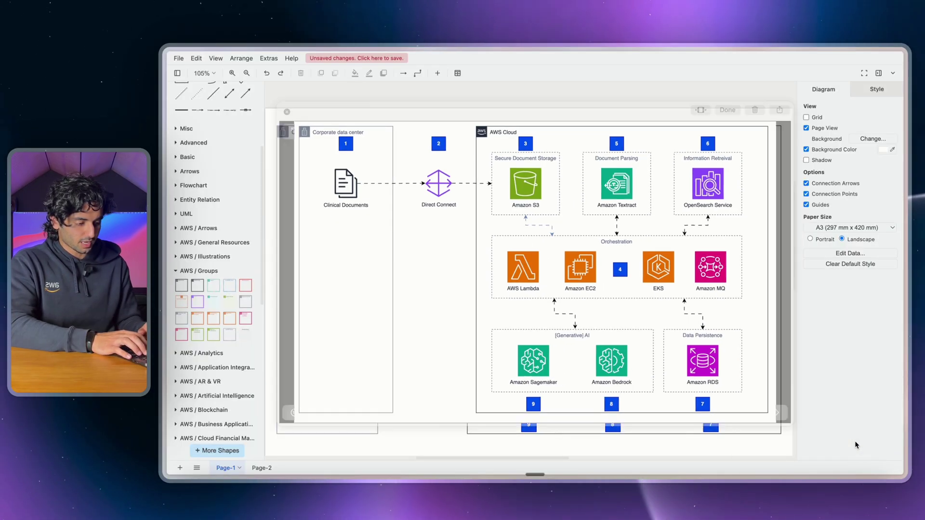
key(Escape)
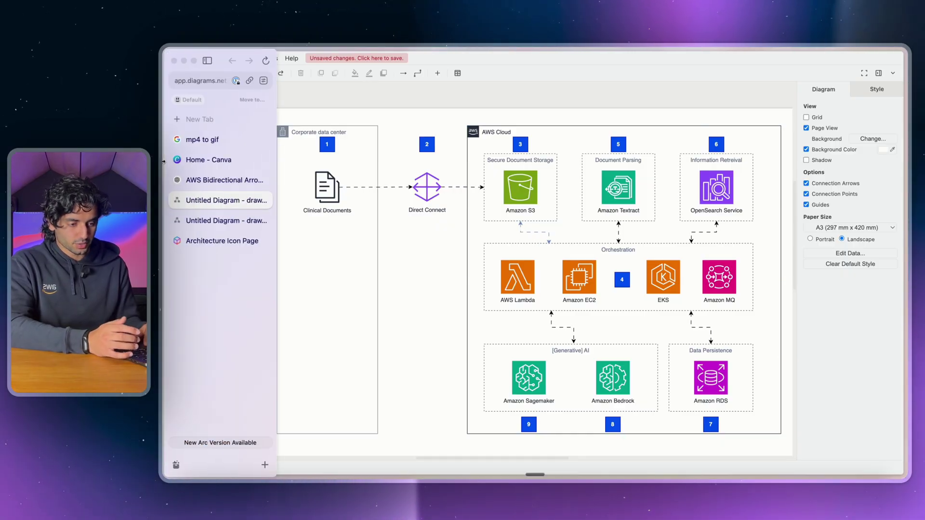
Create a blank Canva presentation and show the Videos tab in Uploads with the 5.3s clip
click(174, 163)
key(super+l)
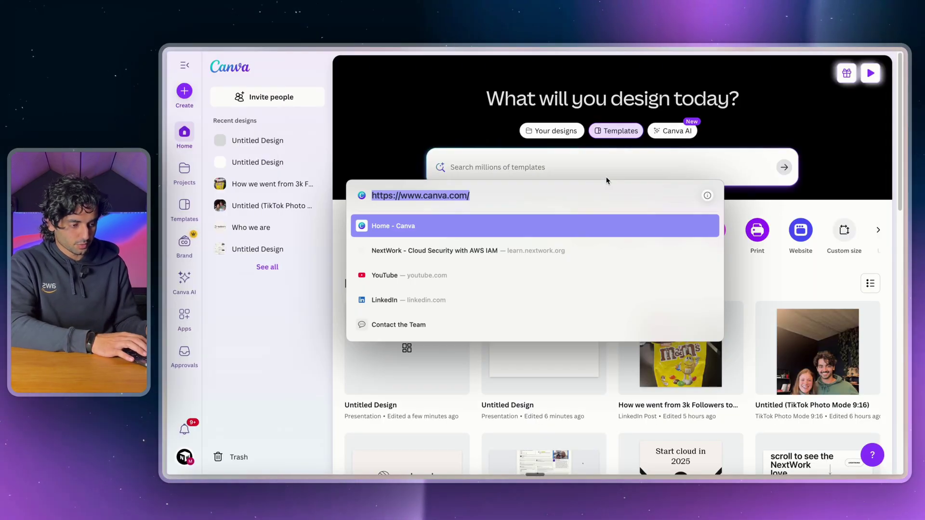
key(Escape)
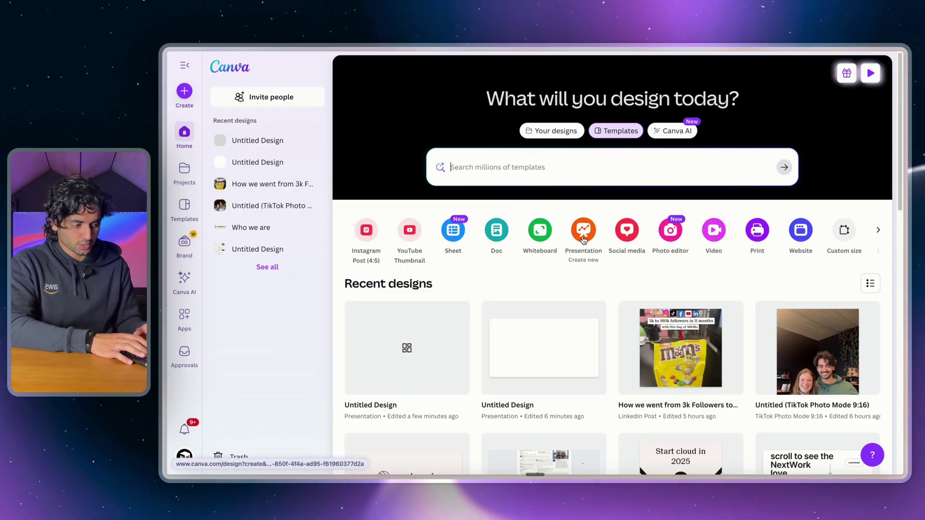
click(584, 237)
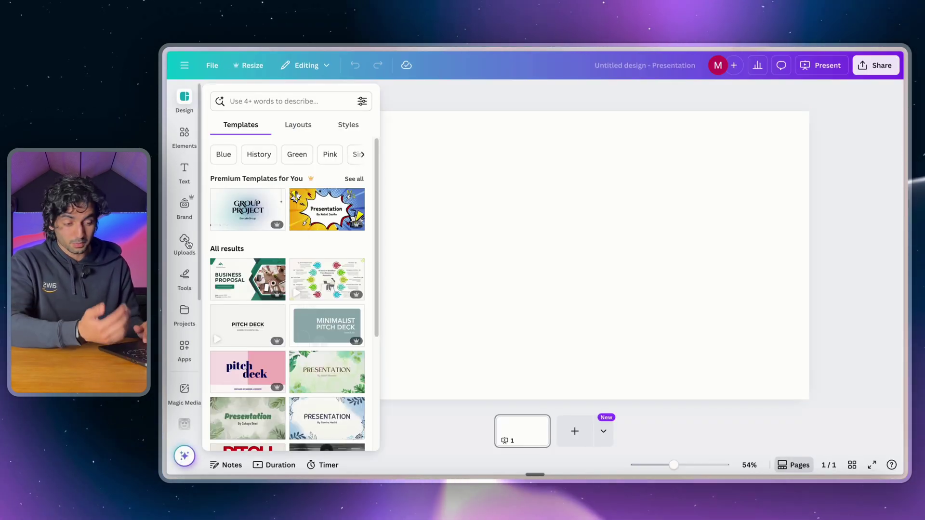
click(187, 243)
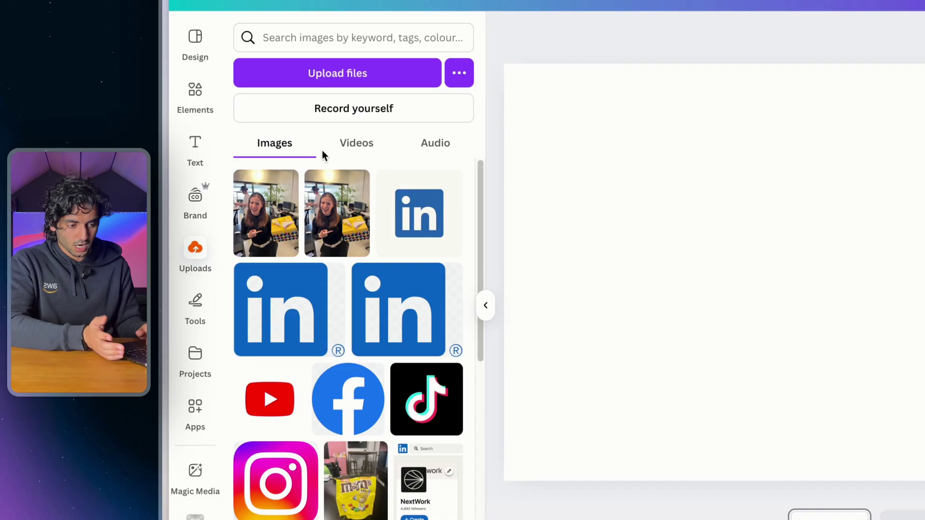
click(355, 145)
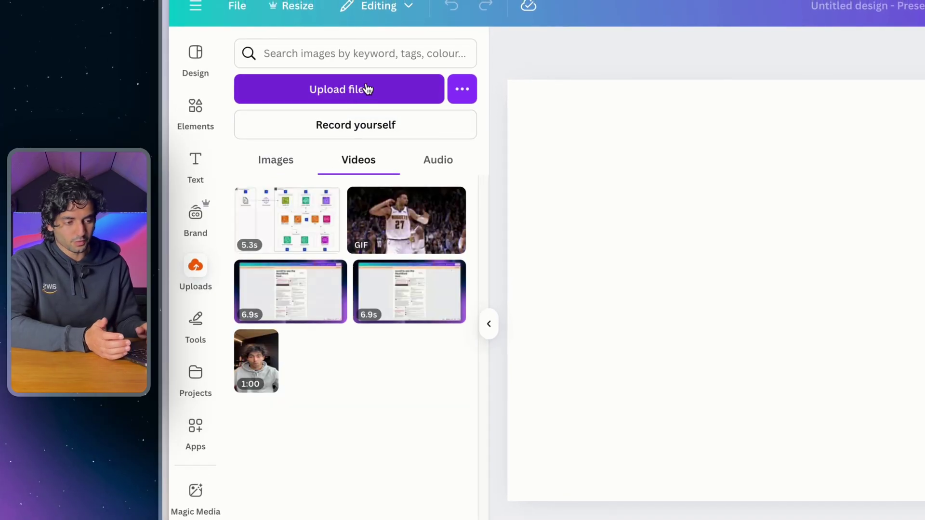
Drop the diagram recording onto the slide and enlarge it to fill most of the page
drag(245, 215, 692, 166)
drag(521, 172, 521, 172)
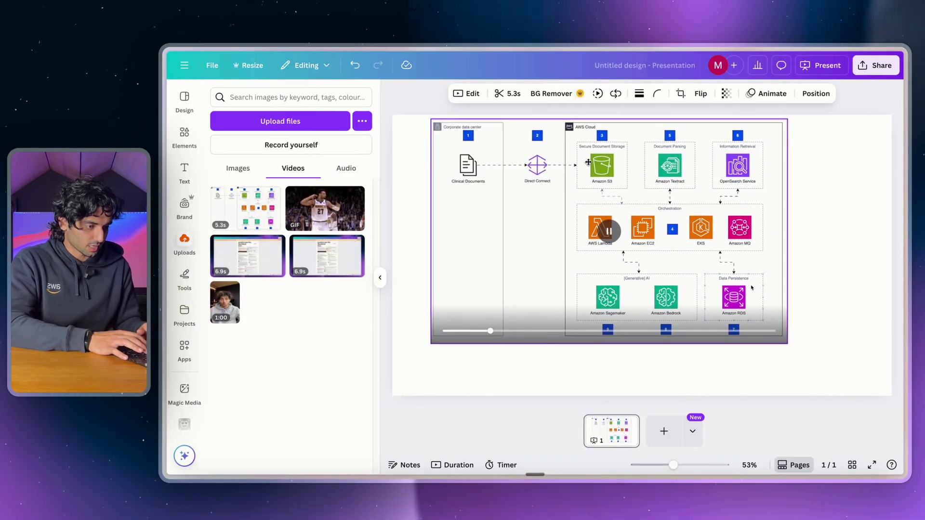
drag(782, 340, 863, 396)
click(880, 313)
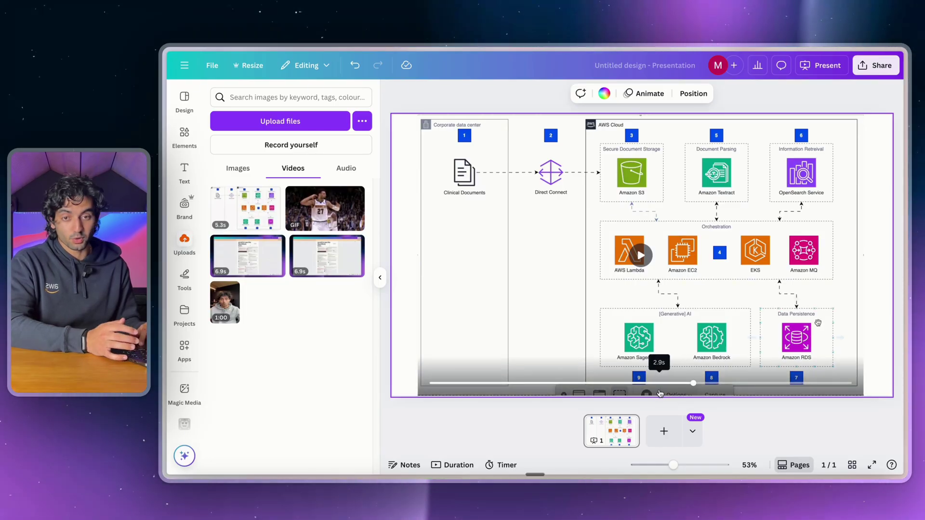
Trim the diagram video from 5.3 s down to about 2.5 s
click(715, 131)
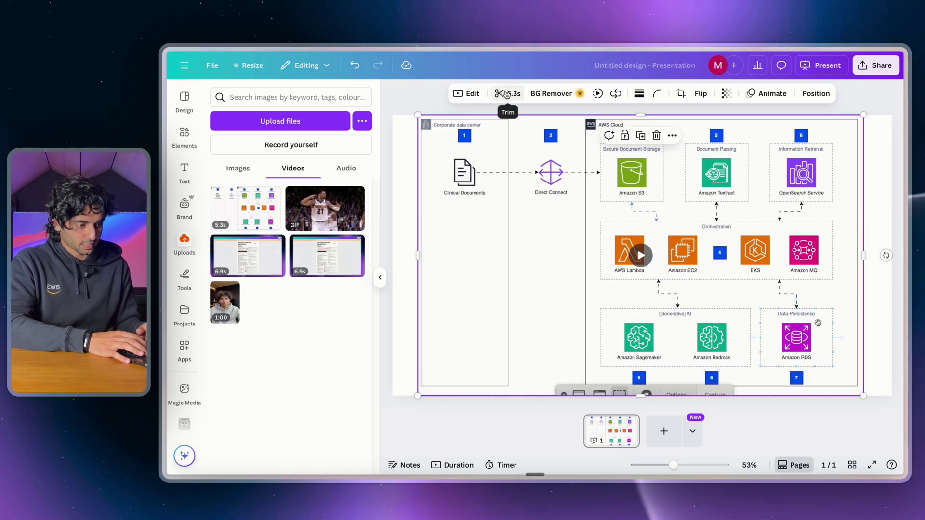
click(507, 94)
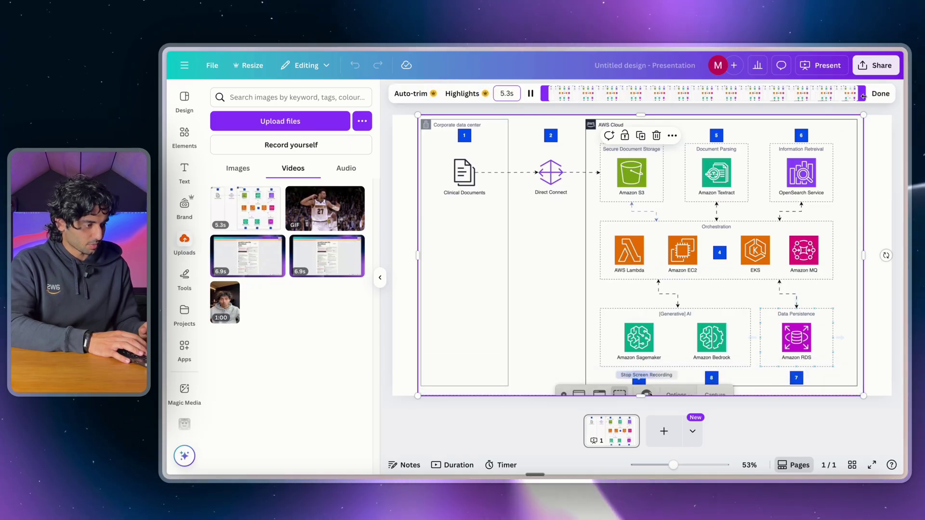
drag(863, 96, 733, 95)
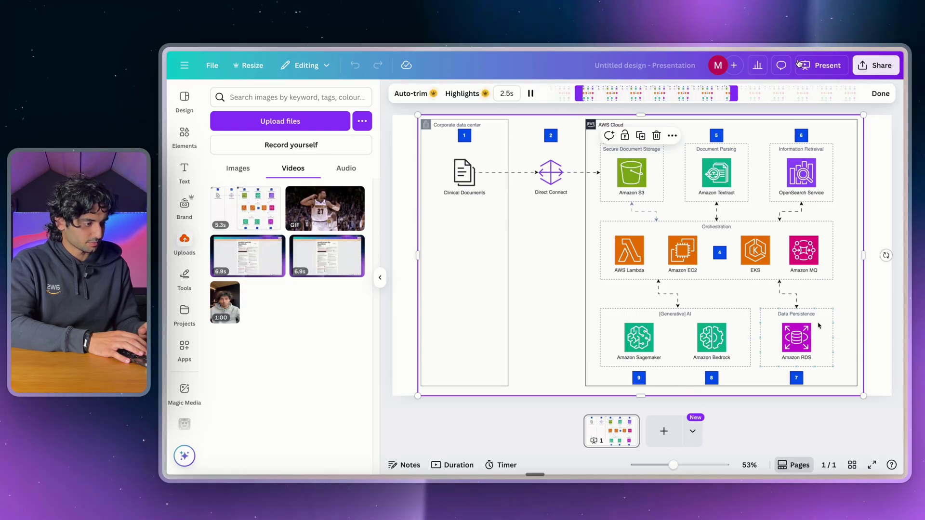
click(881, 94)
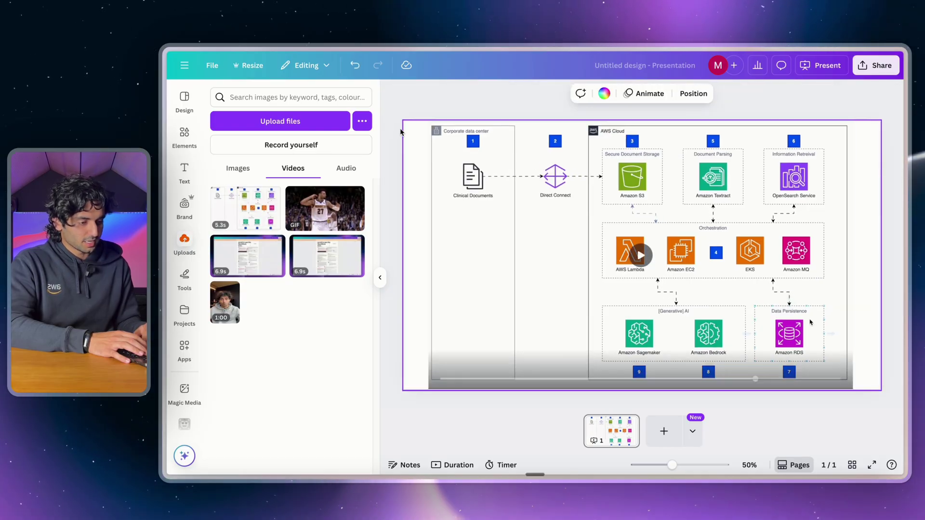
click(212, 65)
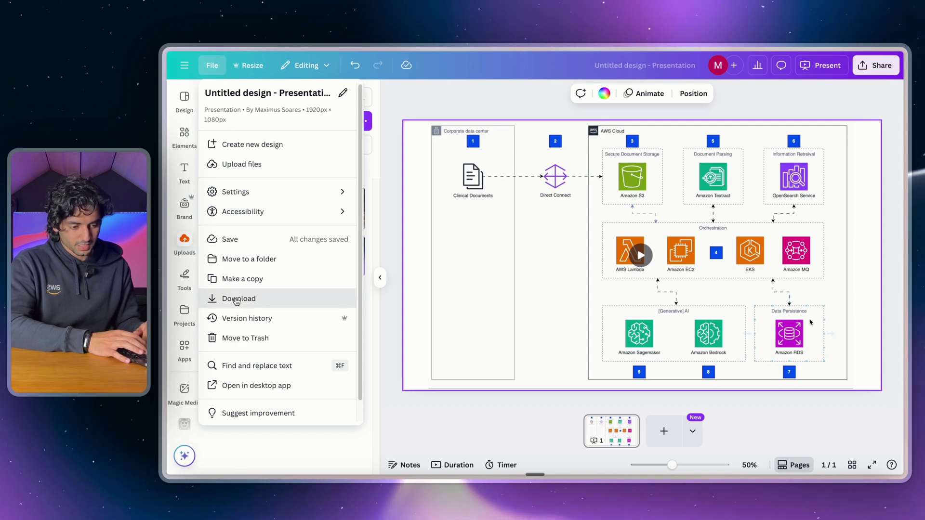
Download the design with the file type changed from PDF Standard to GIF
click(236, 298)
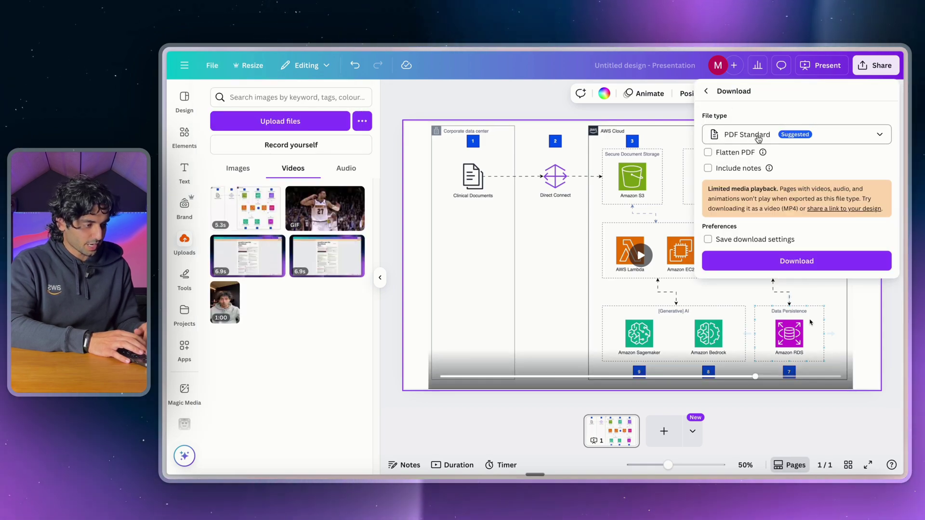
click(743, 132)
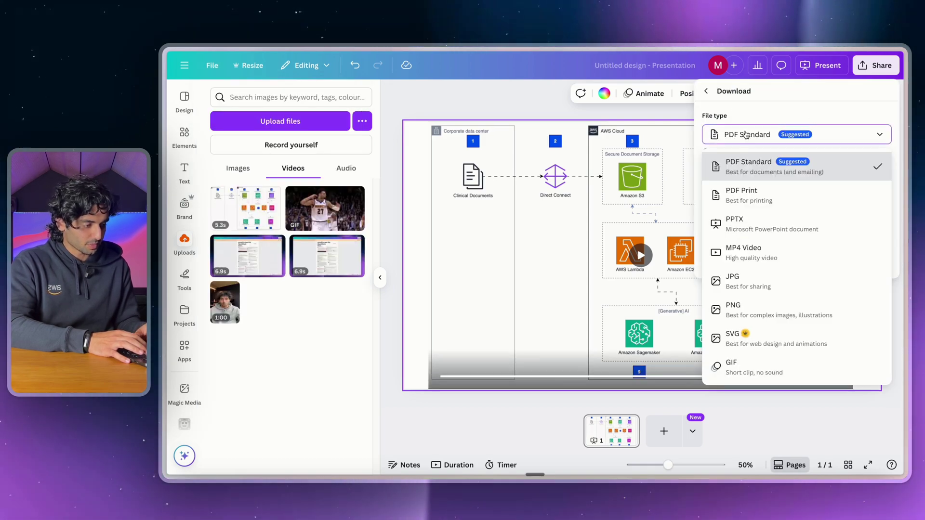
click(753, 371)
click(792, 252)
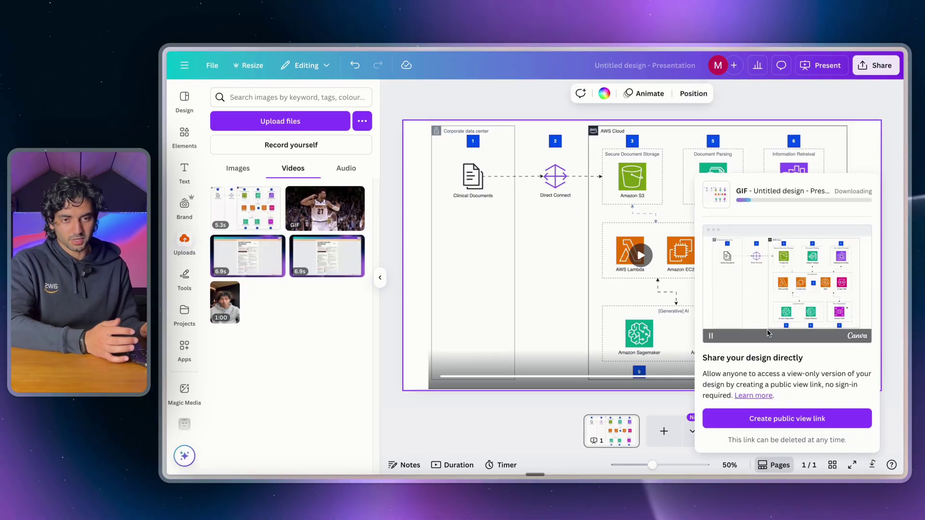
mouse_move(226, 164)
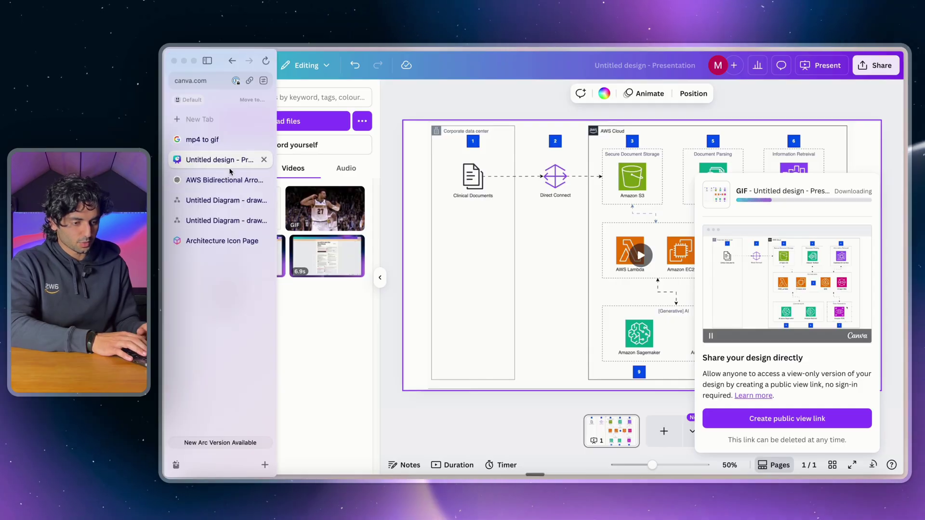
click(219, 139)
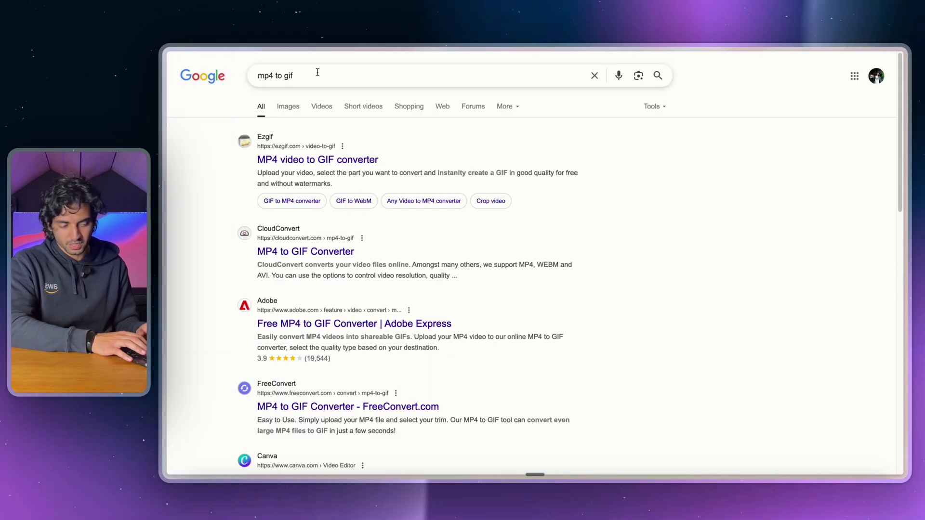
scroll(308, 153, down, 3)
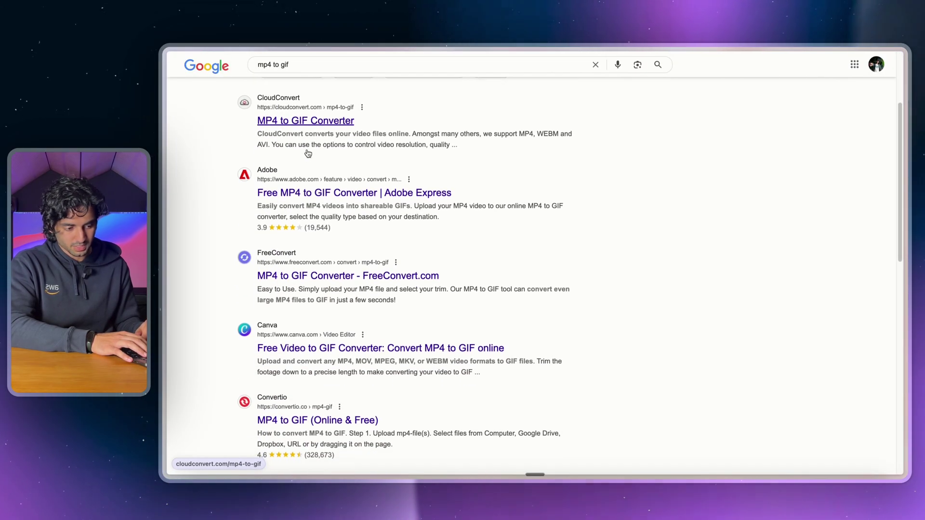
scroll(308, 154, up, 3)
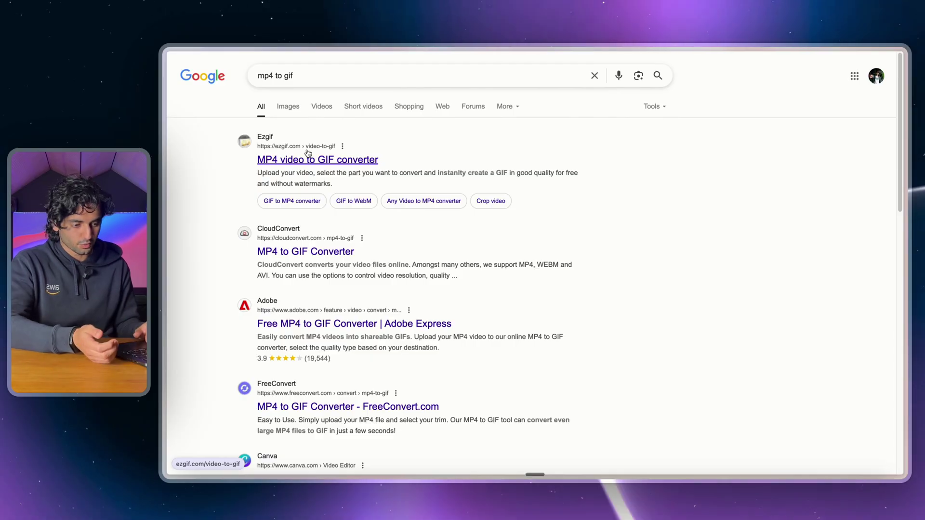
scroll(320, 198, down, 2)
scroll(365, 395, up, 2)
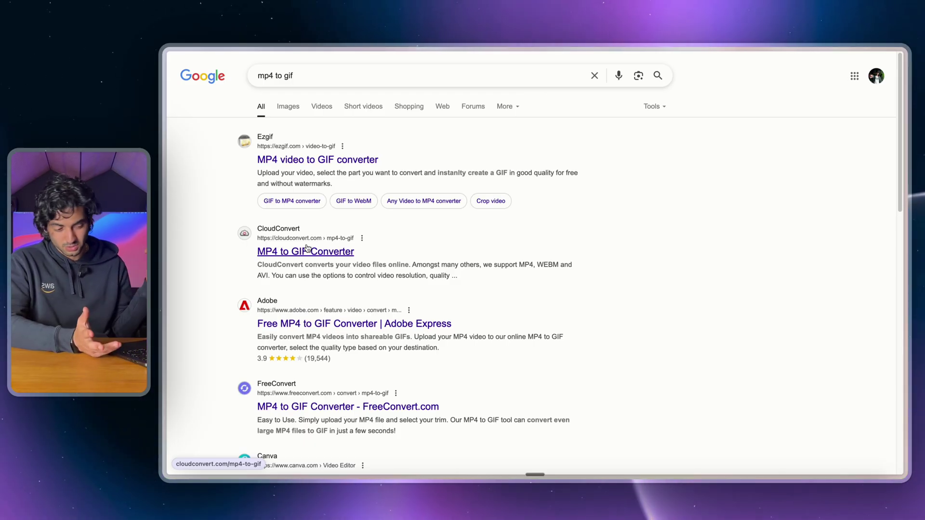
scroll(307, 248, down, 3)
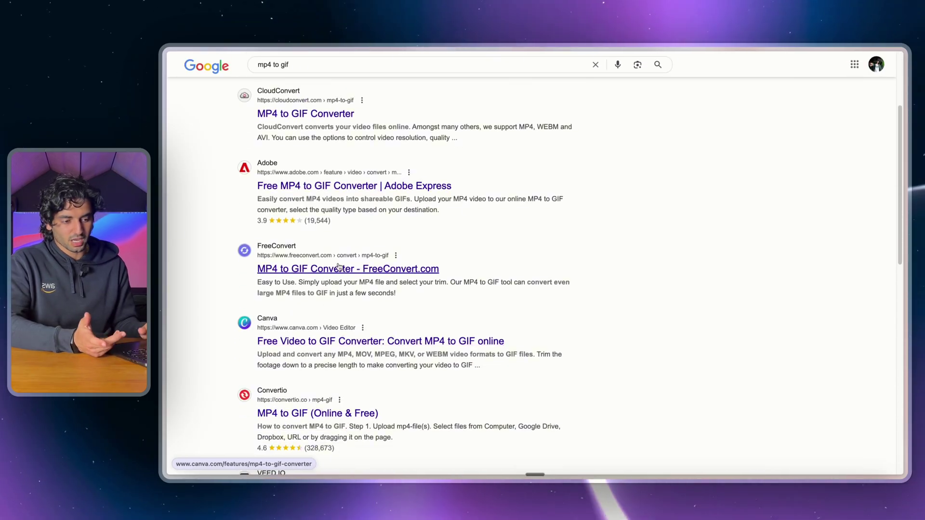
click(227, 157)
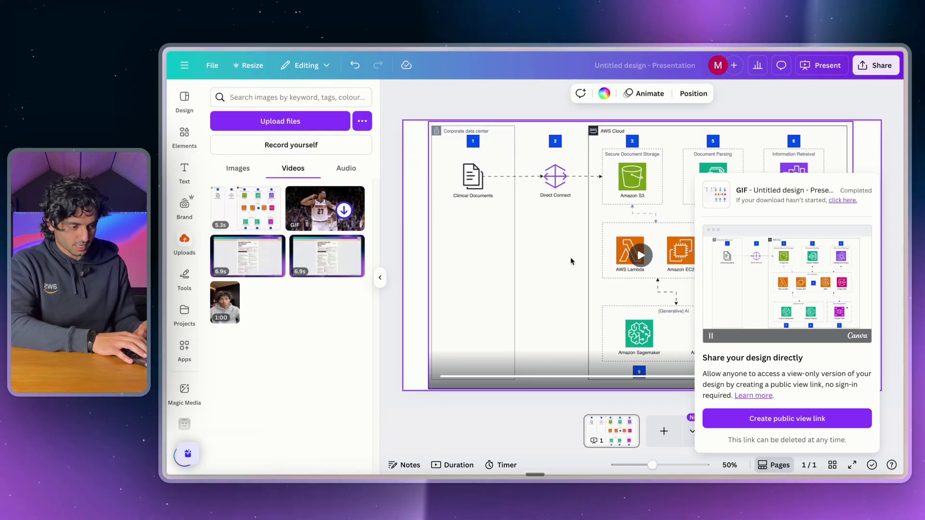
Attach Untitled design (6).gif to a new LinkedIn post, then start typing learn.nextwork.org
key(ctrl+Right)
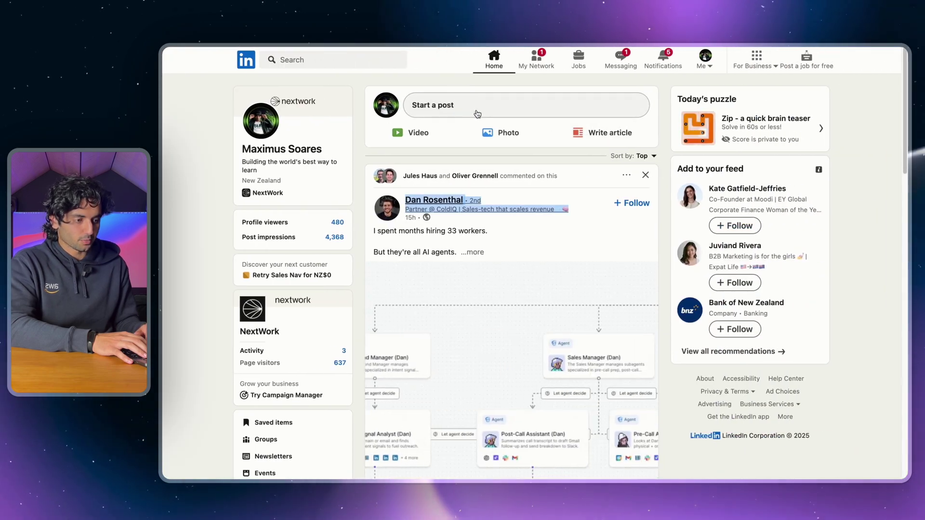
click(477, 114)
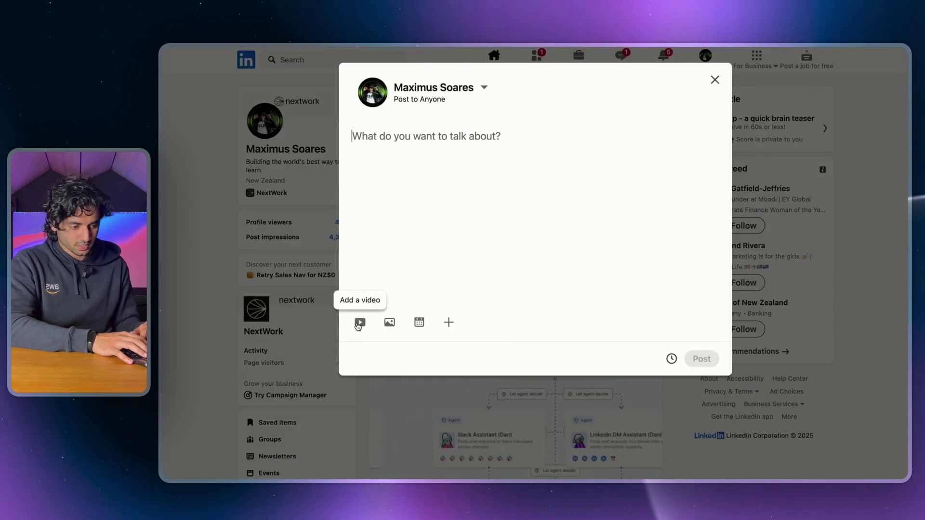
click(359, 323)
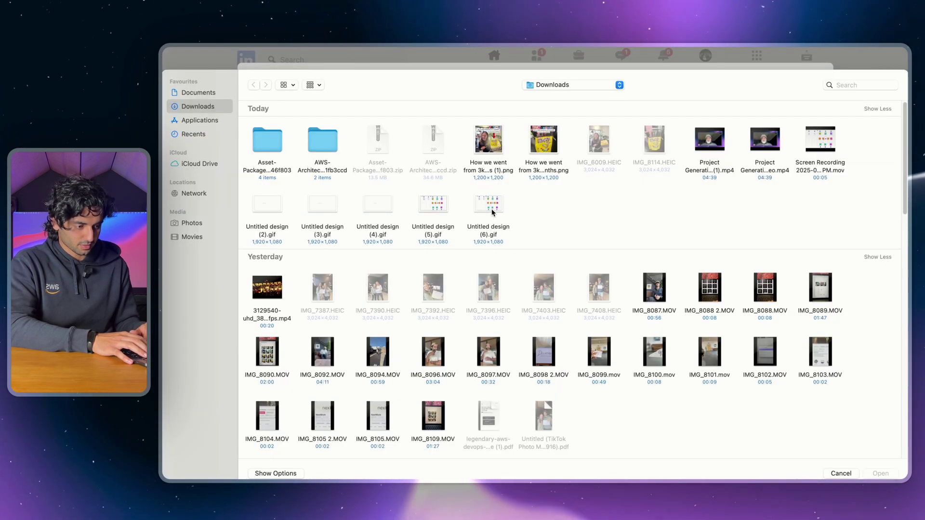
click(489, 205)
key(Return)
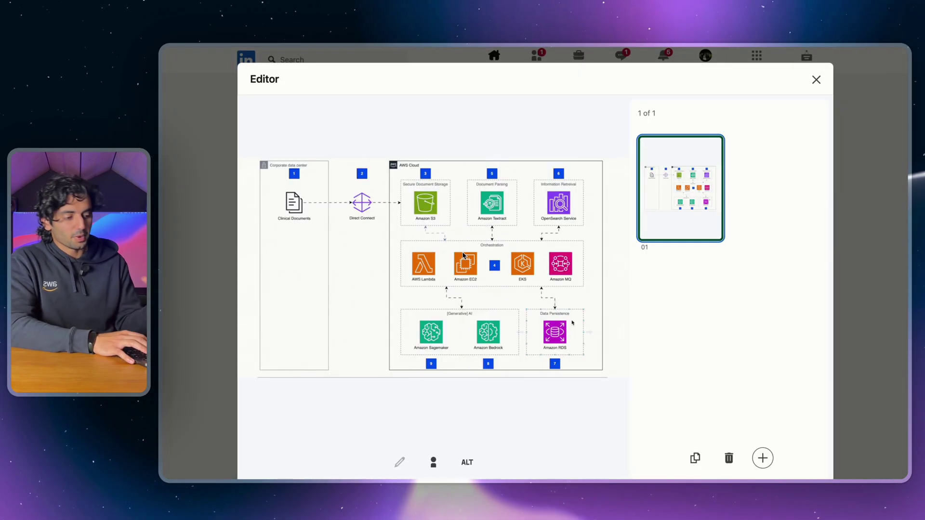
key(Return)
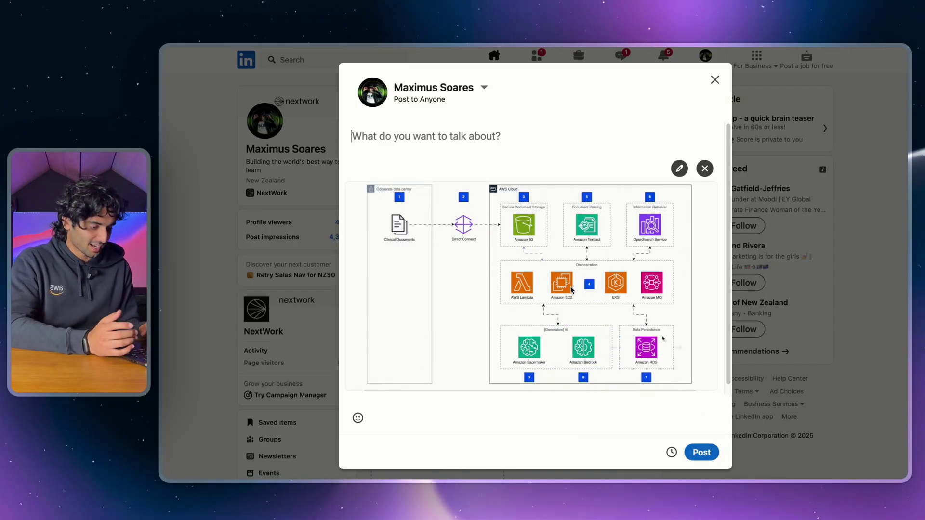
click(495, 132)
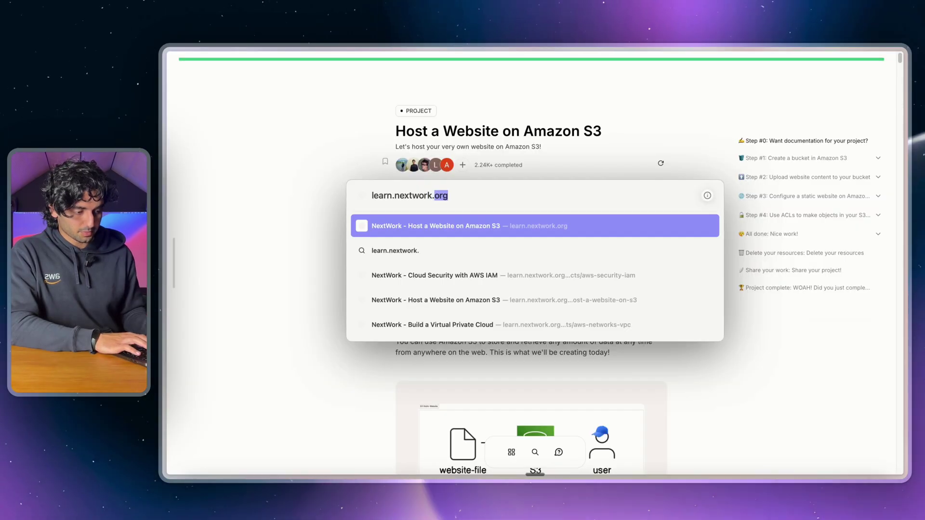
text(org)
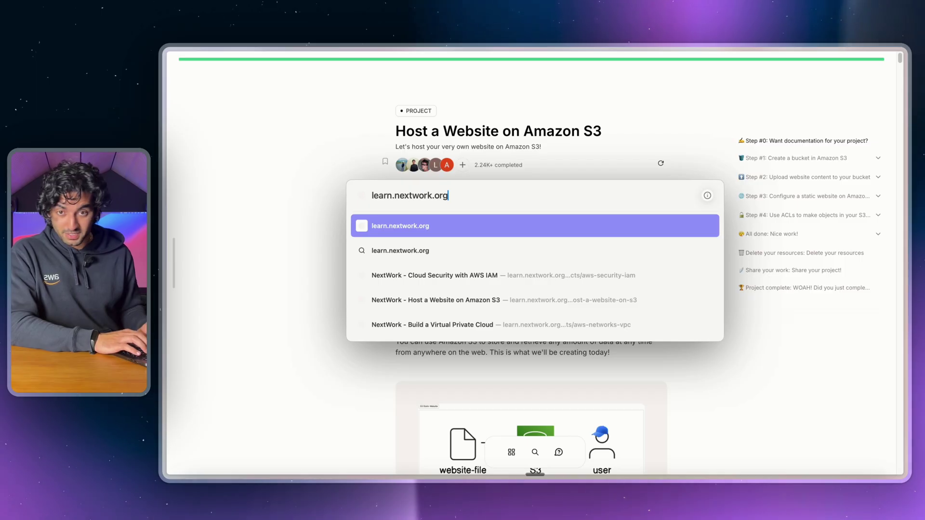
Go to learn.nextwork.org, open the Projects panel and try a 'docke' search before clearing it
click(563, 218)
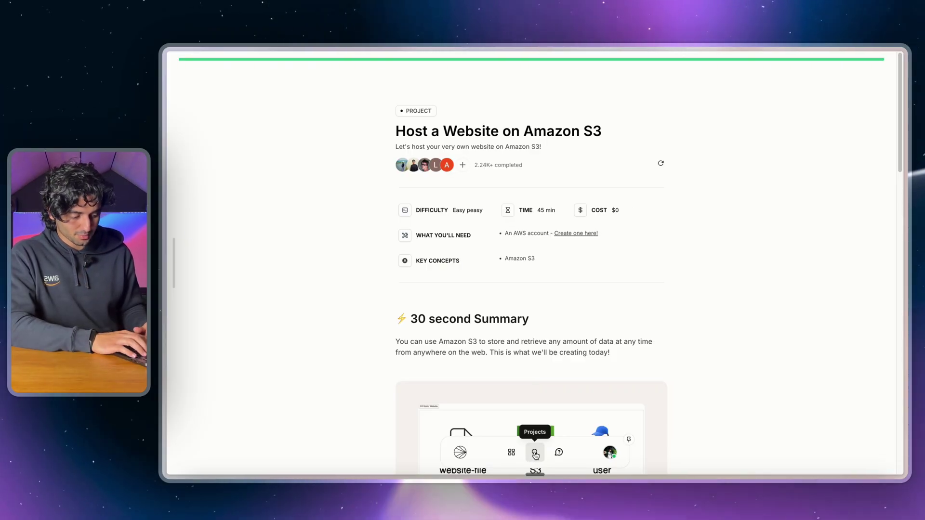
click(535, 454)
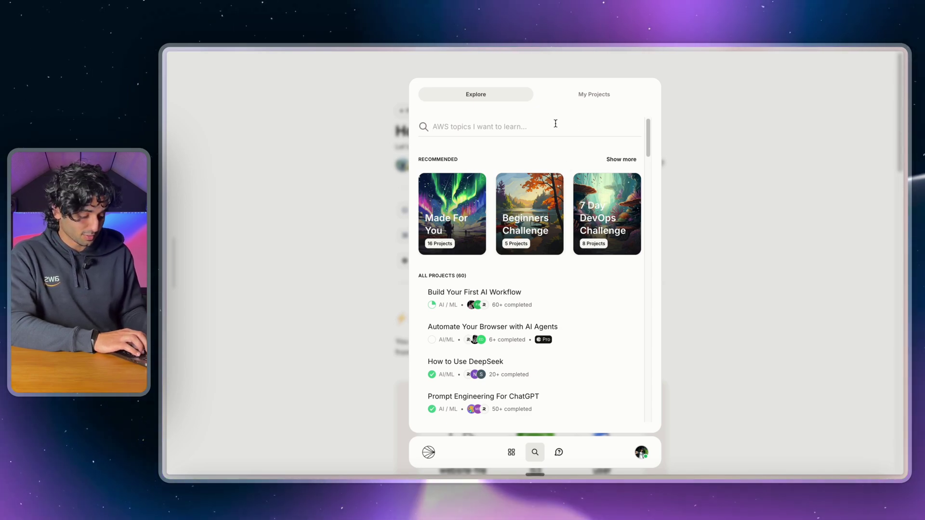
text(docker)
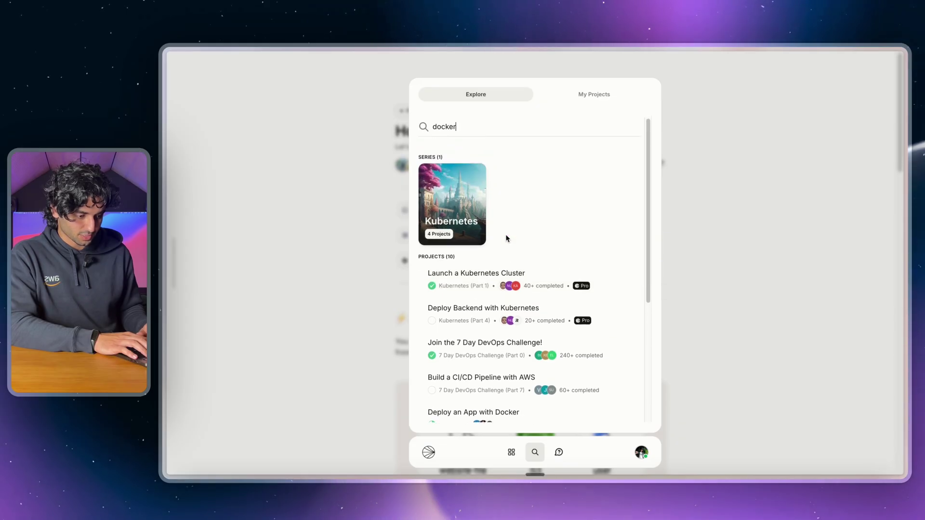
scroll(506, 238, down, 1)
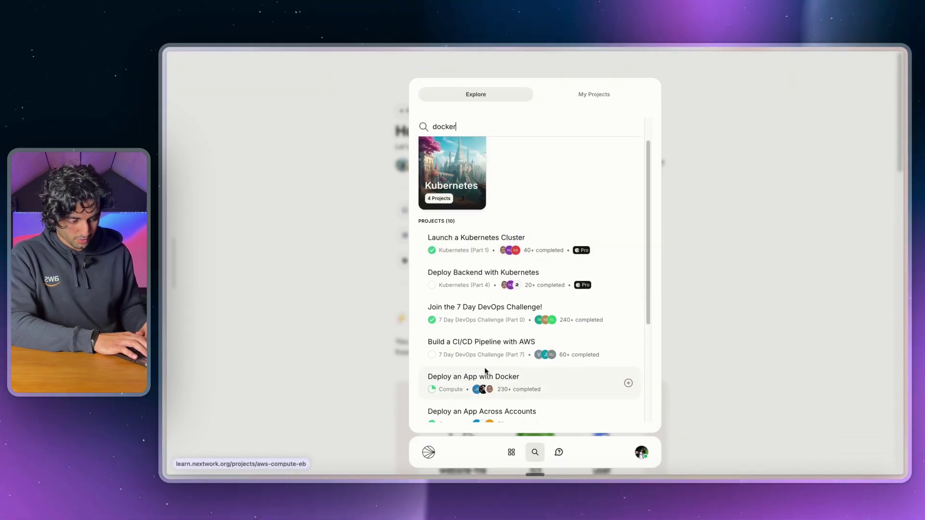
scroll(516, 280, up, 1)
key(BackSpace)
key(BackSpace)
key(BackSpace)
key(BackSpace)
key(BackSpace)
key(BackSpace)
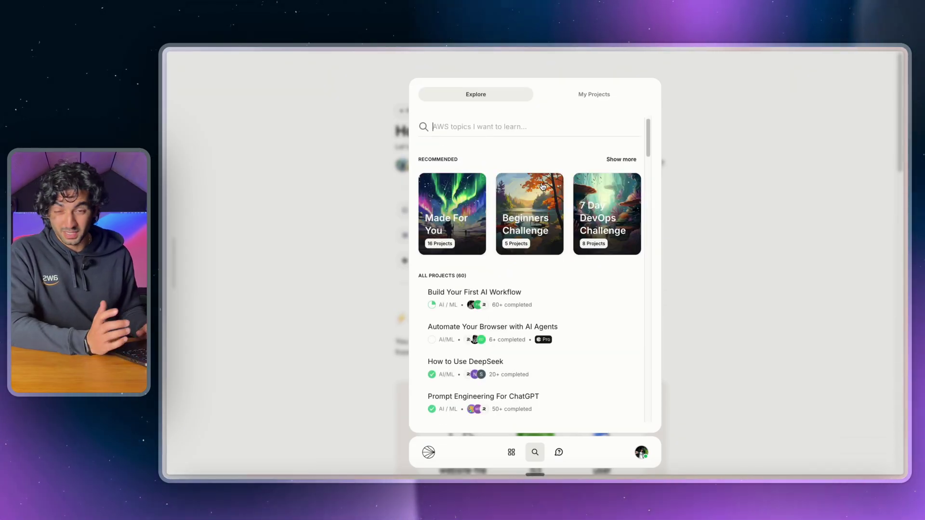
Show all recommended categories and open the Beginners Challenge series
click(621, 159)
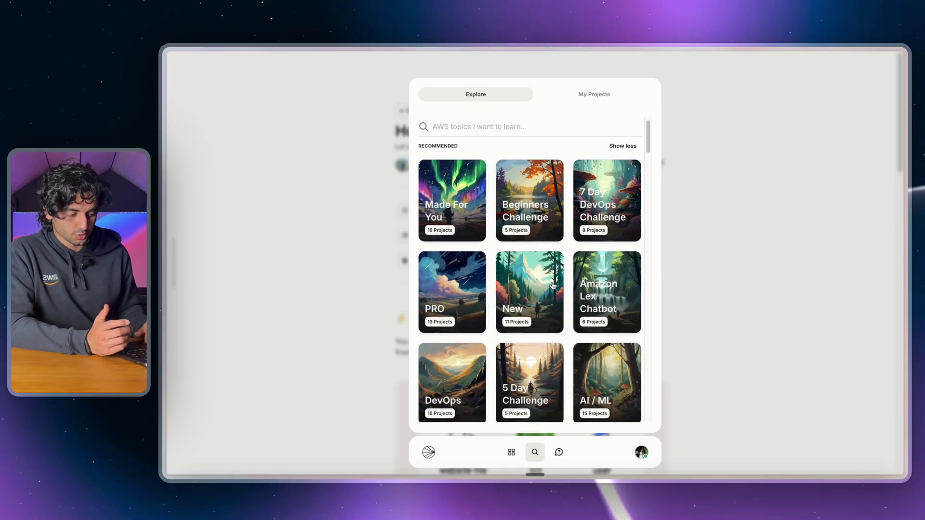
scroll(444, 296, down, 3)
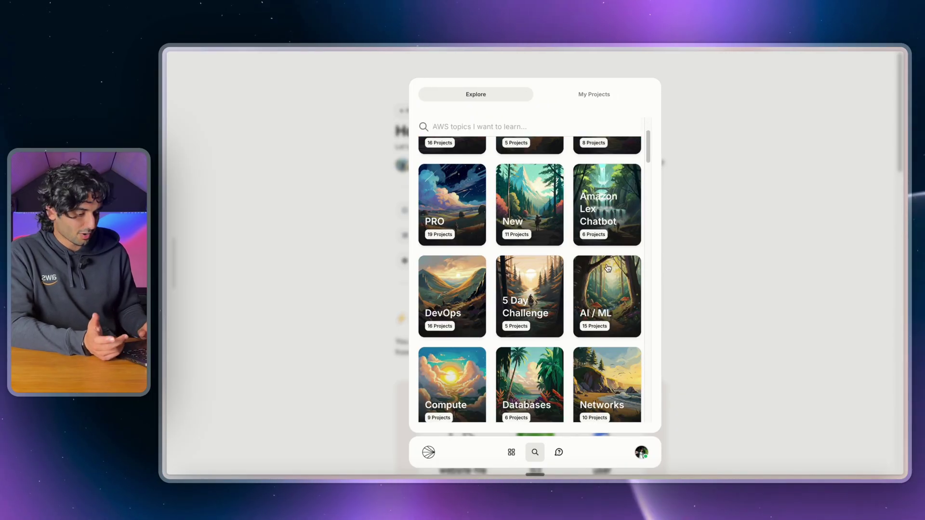
scroll(534, 233, up, 3)
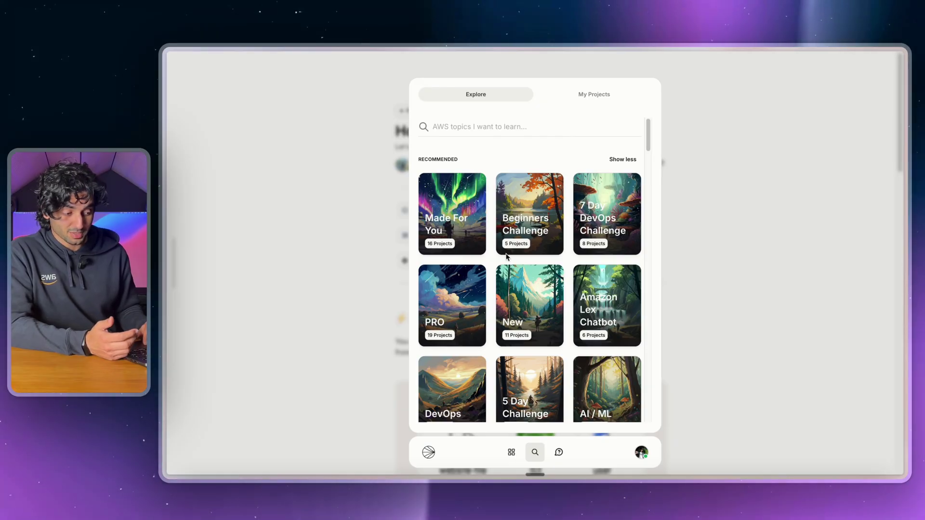
click(553, 231)
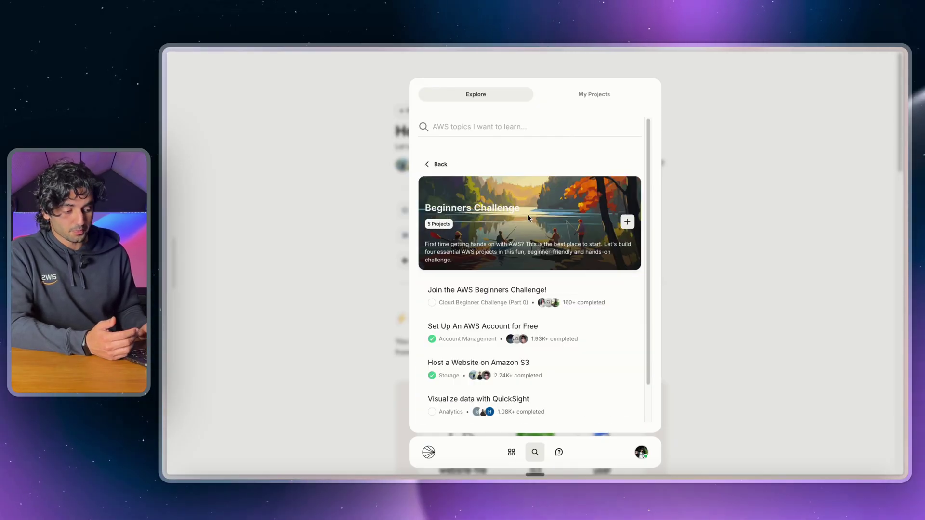
scroll(527, 251, down, 1)
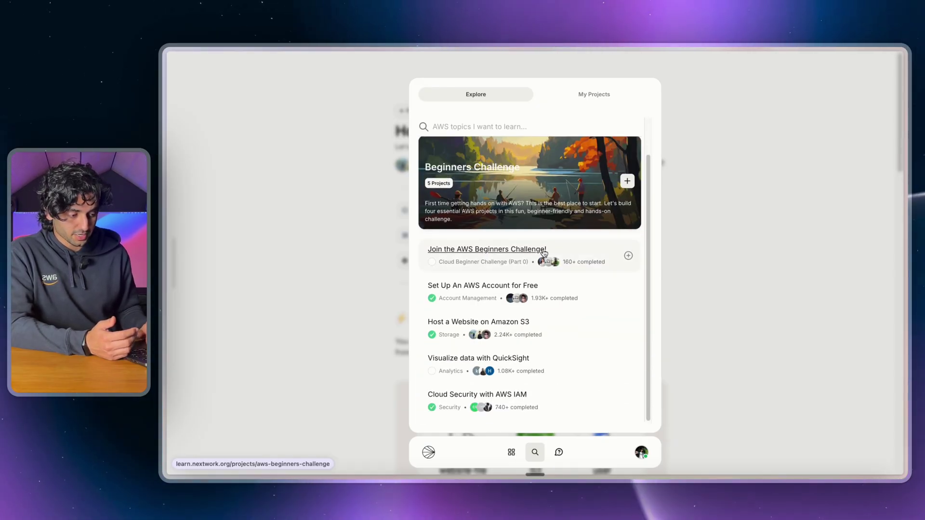
Open Host a Website on Amazon S3 and view its architecture diagram enlarged, then close it
click(514, 326)
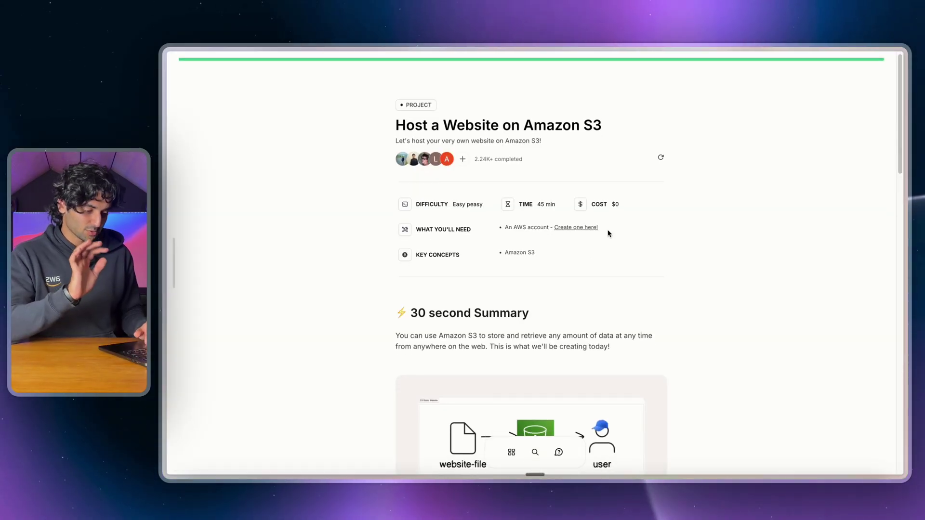
scroll(608, 233, down, 2)
scroll(608, 234, down, 3)
click(541, 310)
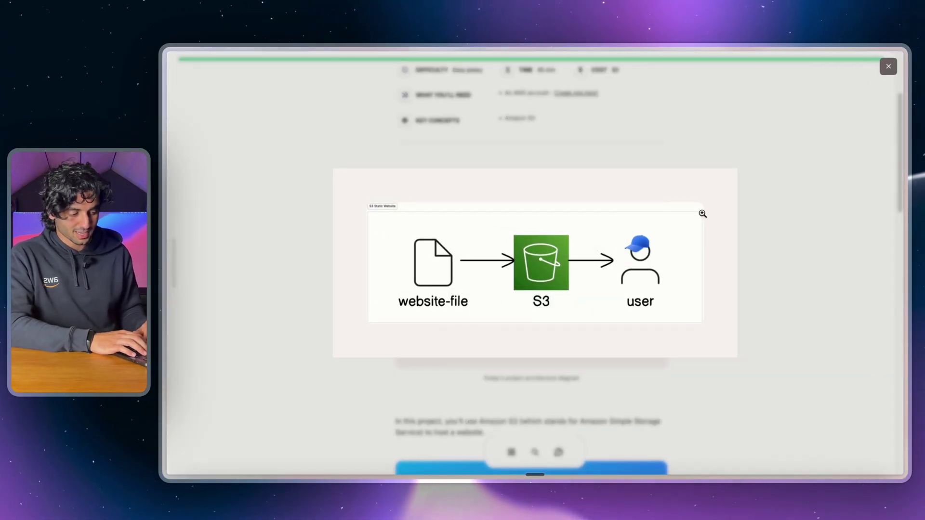
click(784, 184)
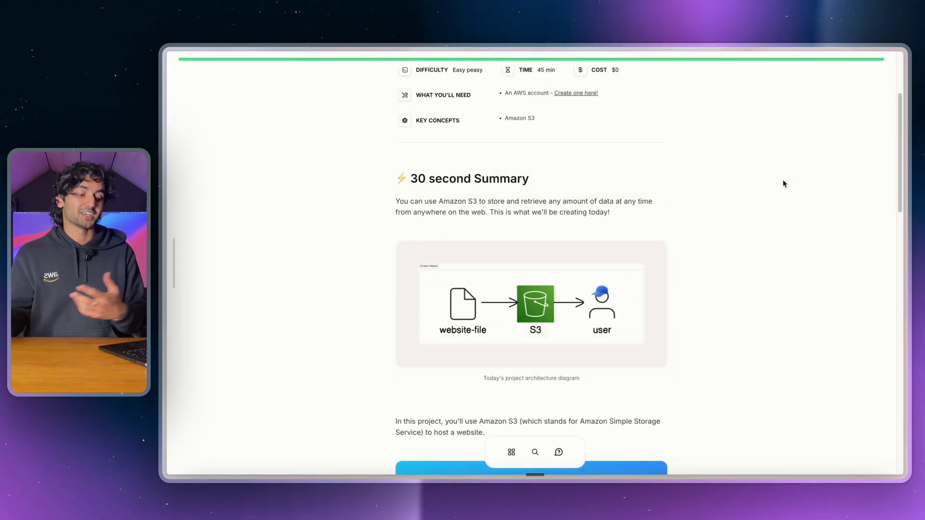
Scroll down the project page to the Start your project here section
scroll(667, 215, down, 1)
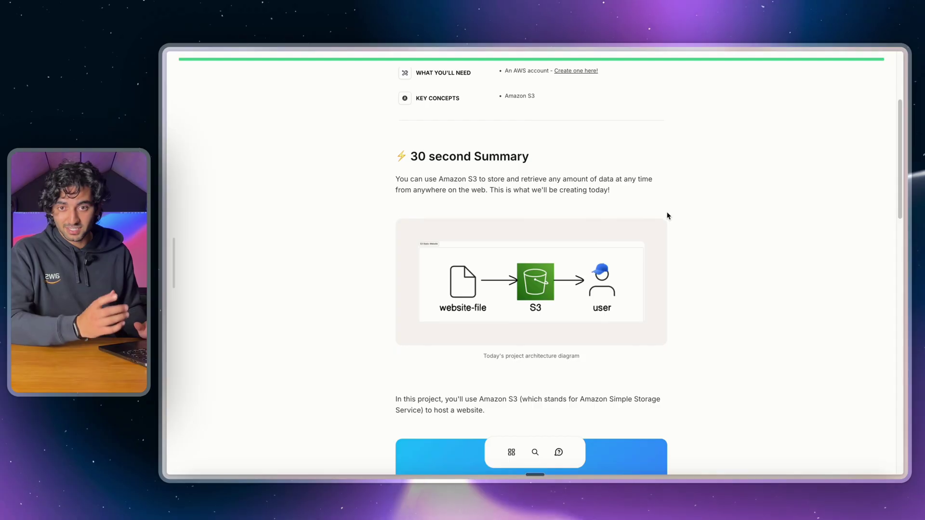
scroll(667, 216, down, 6)
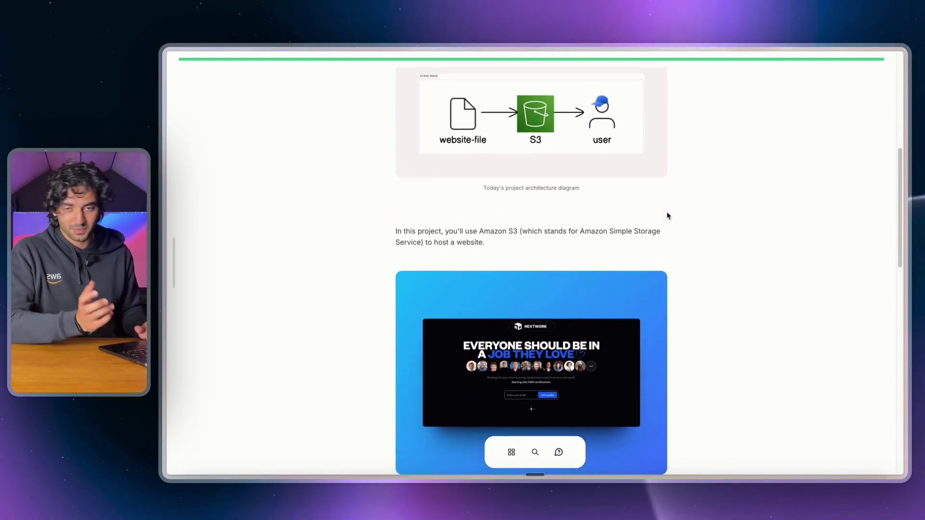
scroll(668, 216, down, 10)
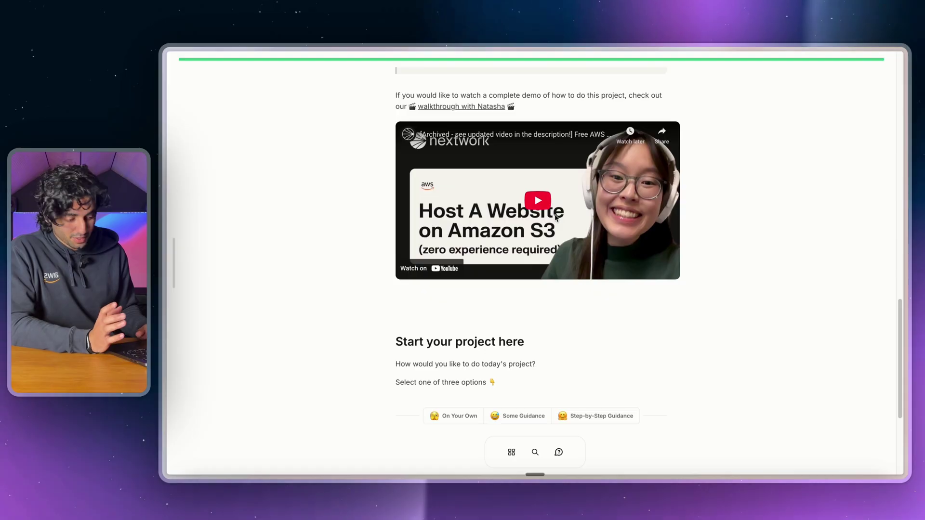
scroll(554, 215, down, 3)
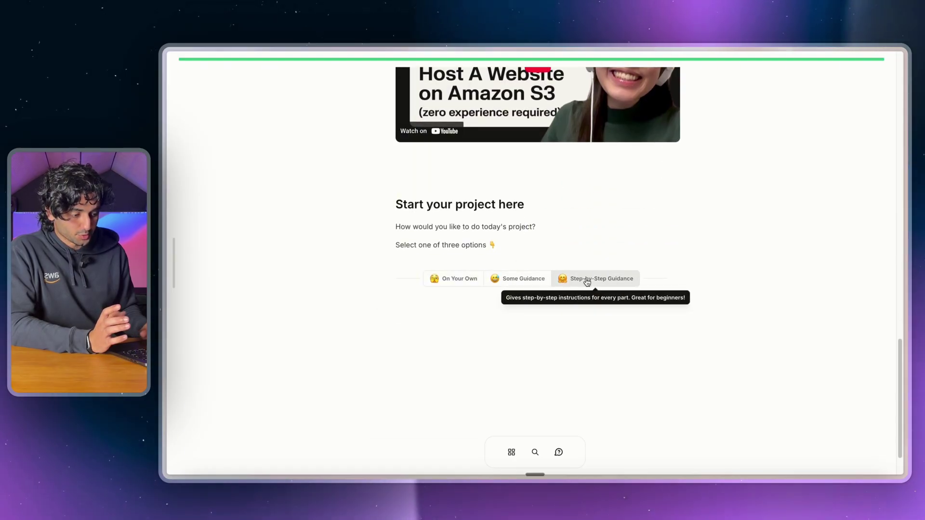
Switch the S3 project to Step-by-Step Guidance and scroll to Step #1: Create a bucket in Amazon S3
click(587, 283)
scroll(589, 283, down, 3)
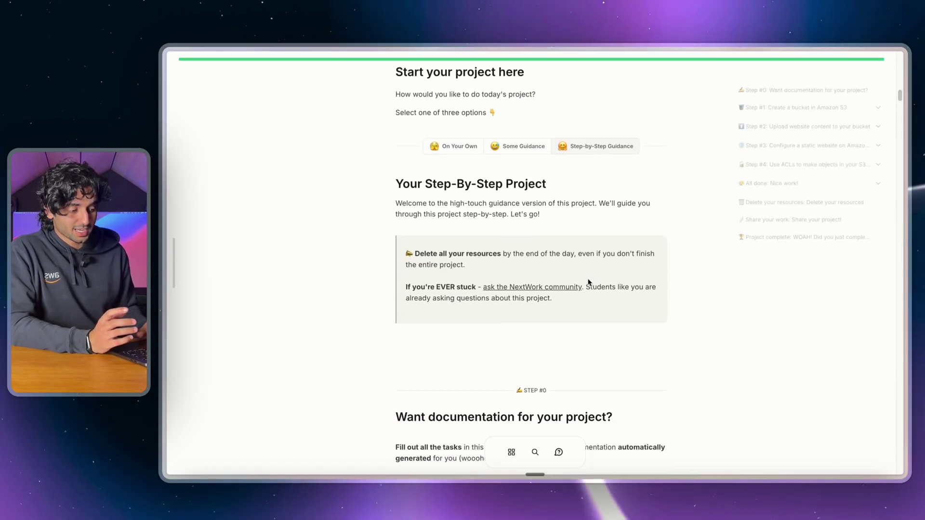
scroll(588, 282, down, 12)
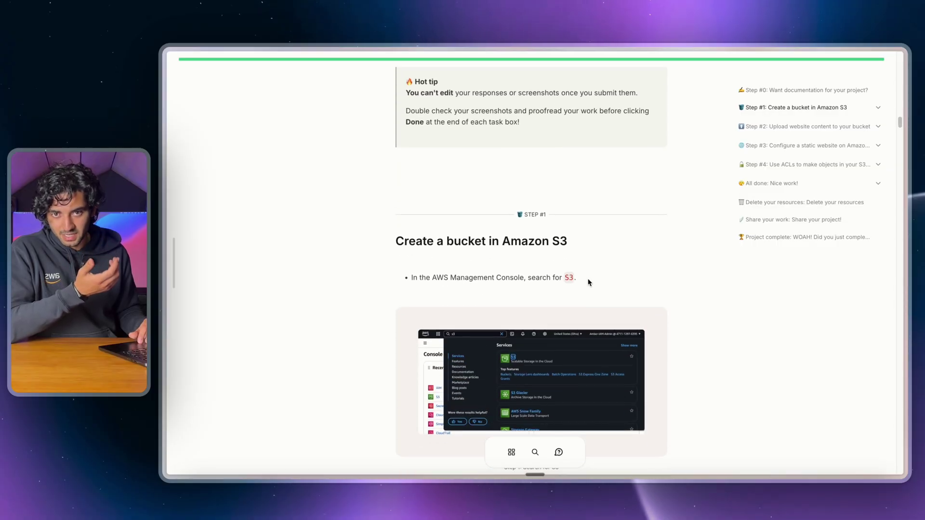
scroll(588, 283, down, 5)
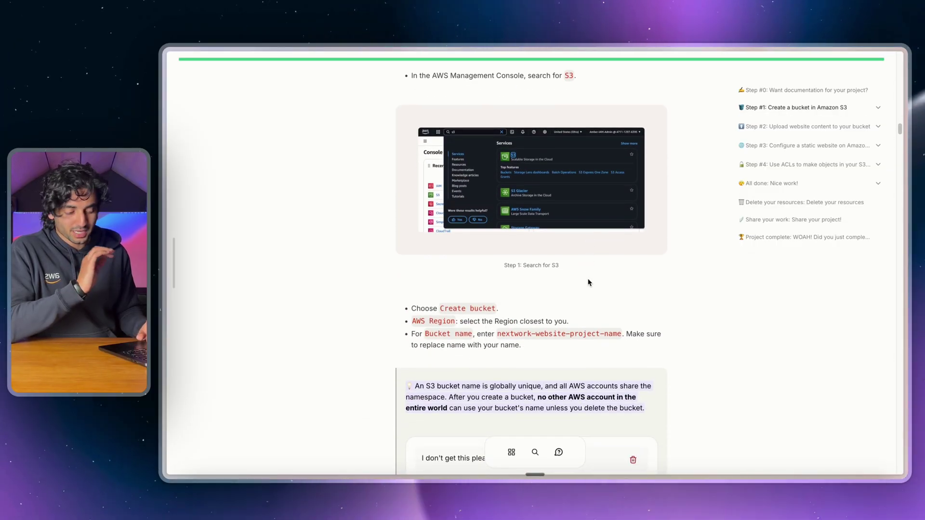
scroll(589, 282, down, 4)
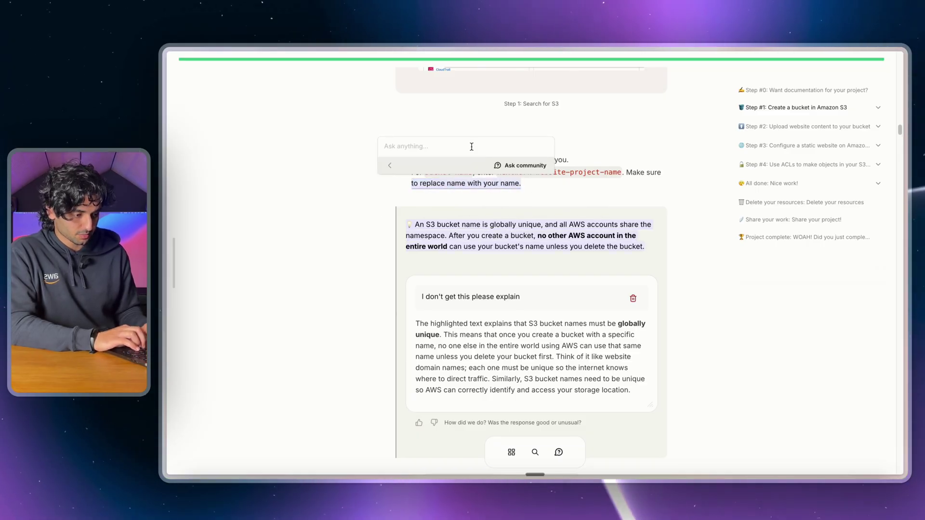
Ask the AI 'I don't get this please explain' about the bucket-name instruction and read the reply
text(I don't get t)
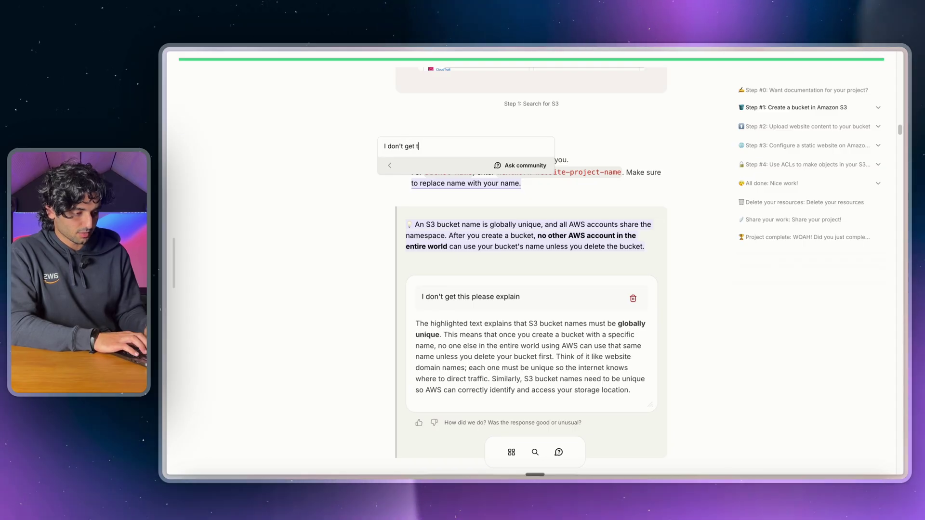
text(his please explain)
key(Return)
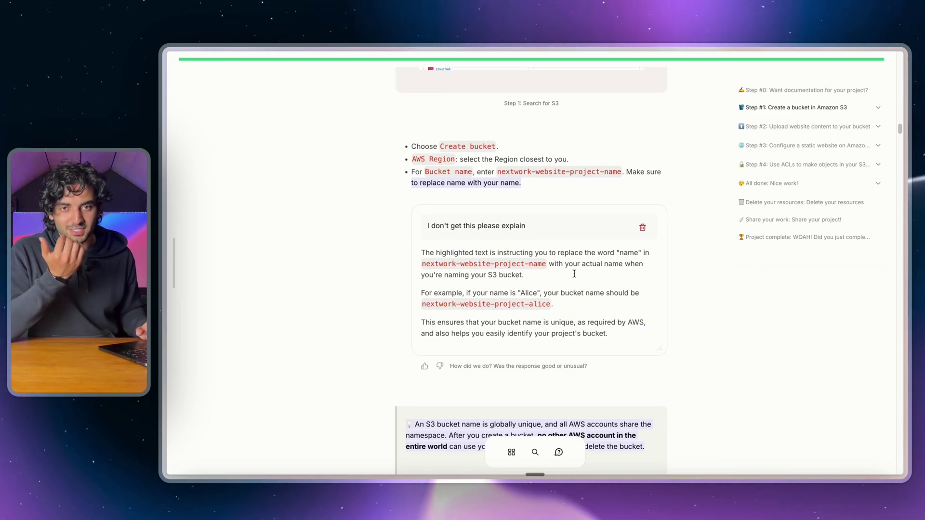
scroll(574, 274, down, 1)
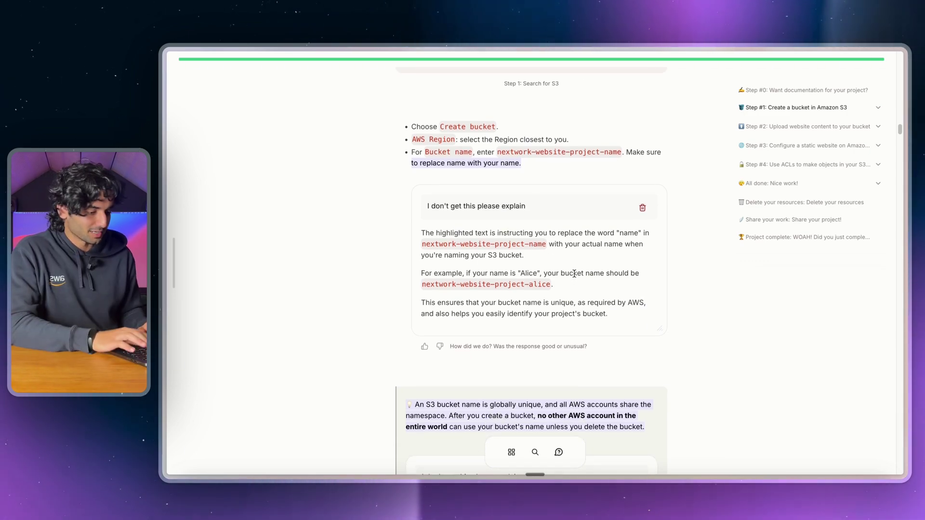
scroll(502, 217, down, 6)
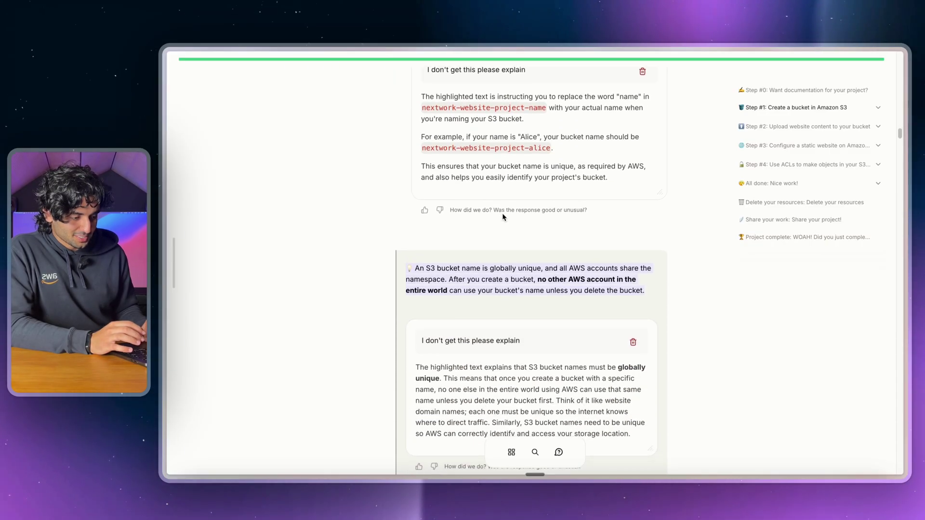
scroll(503, 213, up, 4)
Select the sentence about replacing the name and open Ask, then scroll to the completed screenshot task
click(483, 131)
click(469, 106)
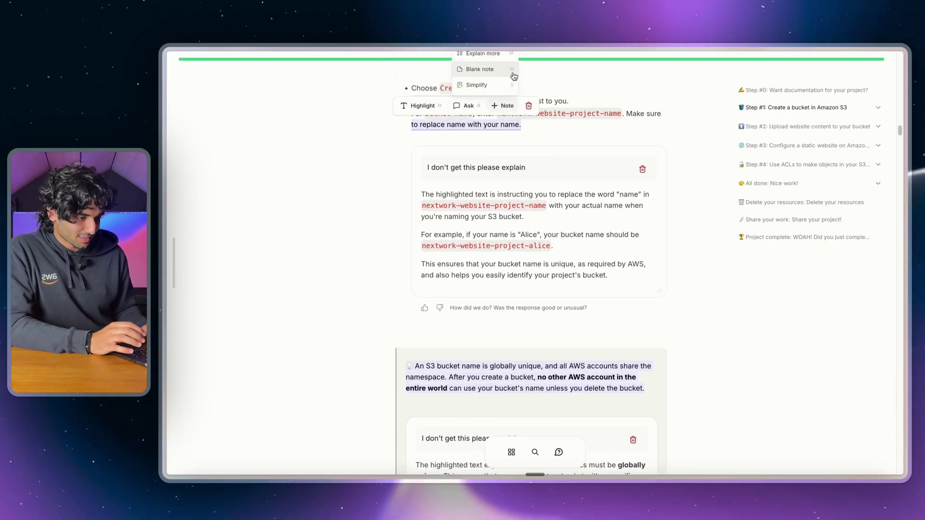
scroll(493, 99, up, 4)
scroll(539, 163, down, 20)
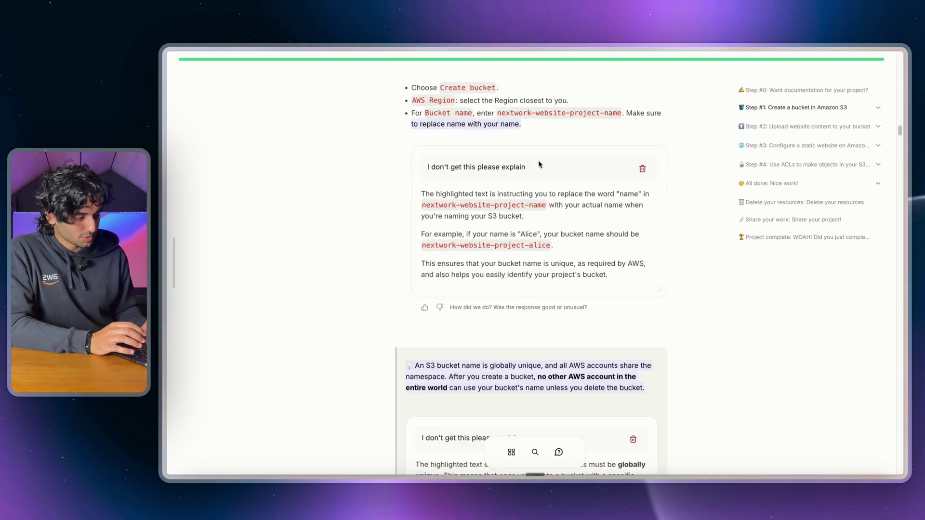
scroll(539, 163, up, 3)
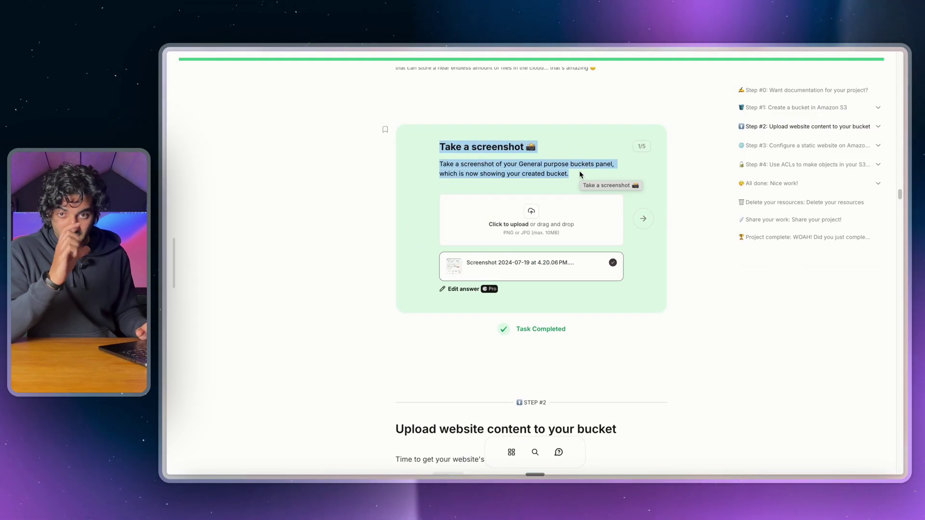
Advance past the task question and jump to the project's Project complete section
click(582, 147)
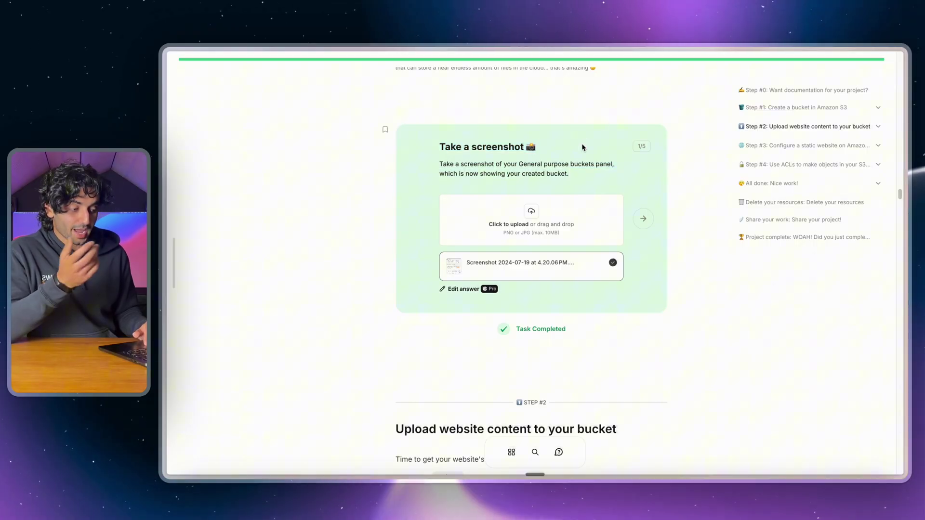
click(643, 220)
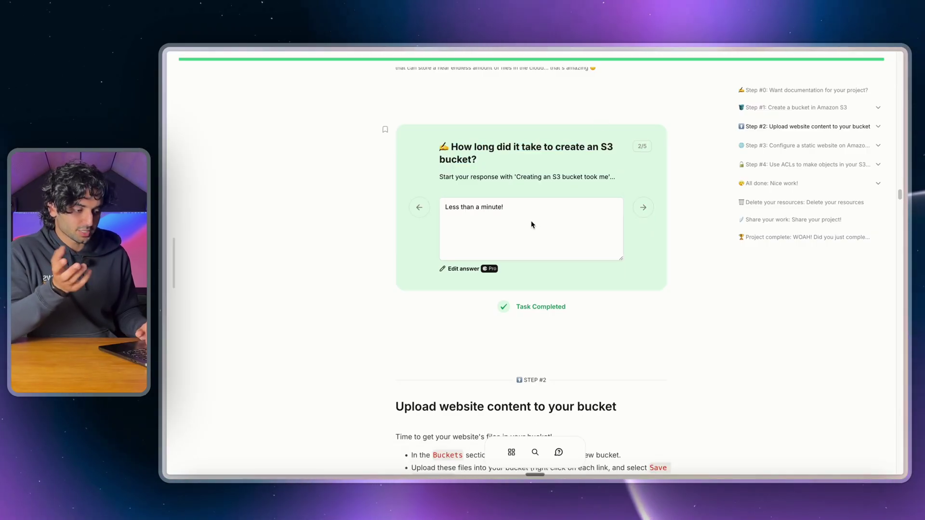
click(760, 236)
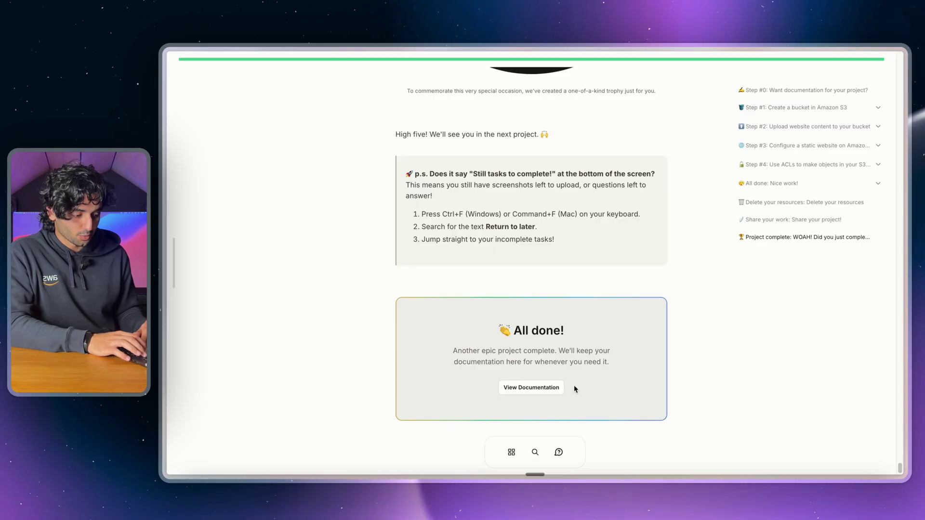
Save the finished project documentation to the portfolio from the Project Sharing options
click(554, 388)
click(539, 381)
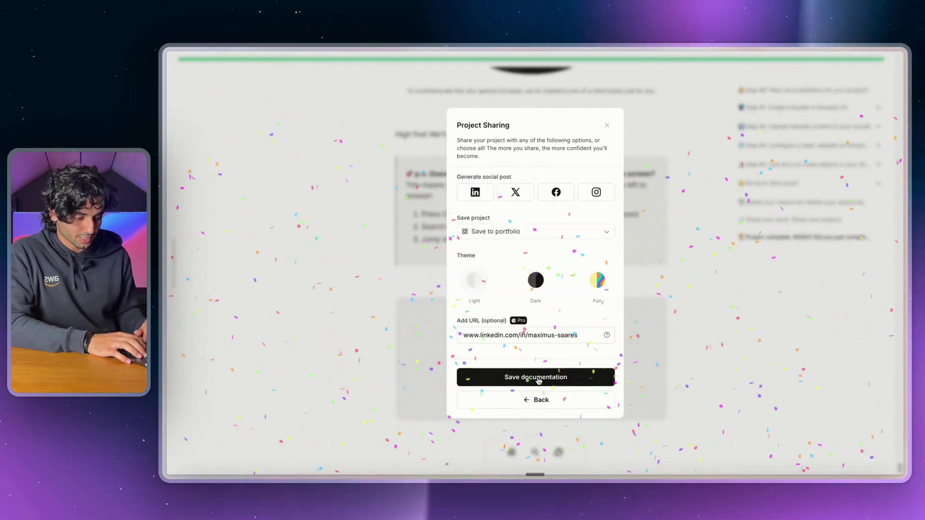
click(524, 237)
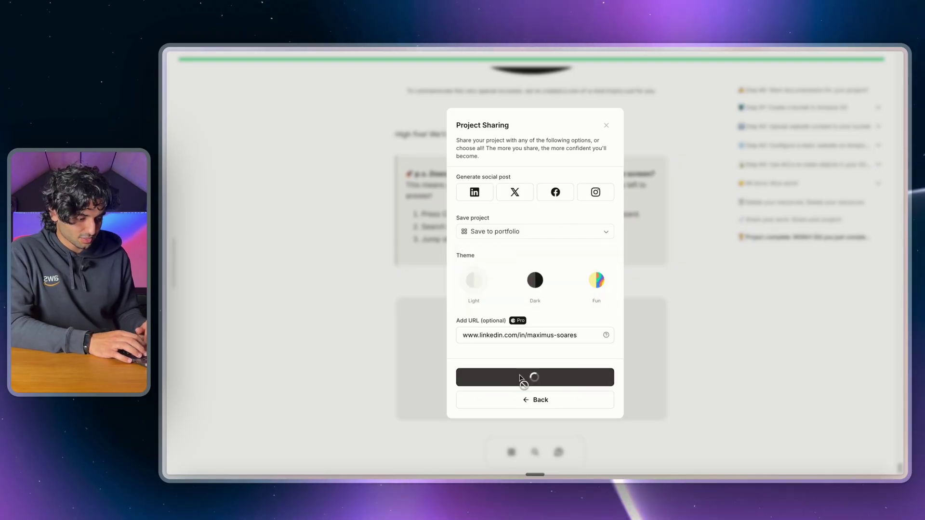
click(606, 127)
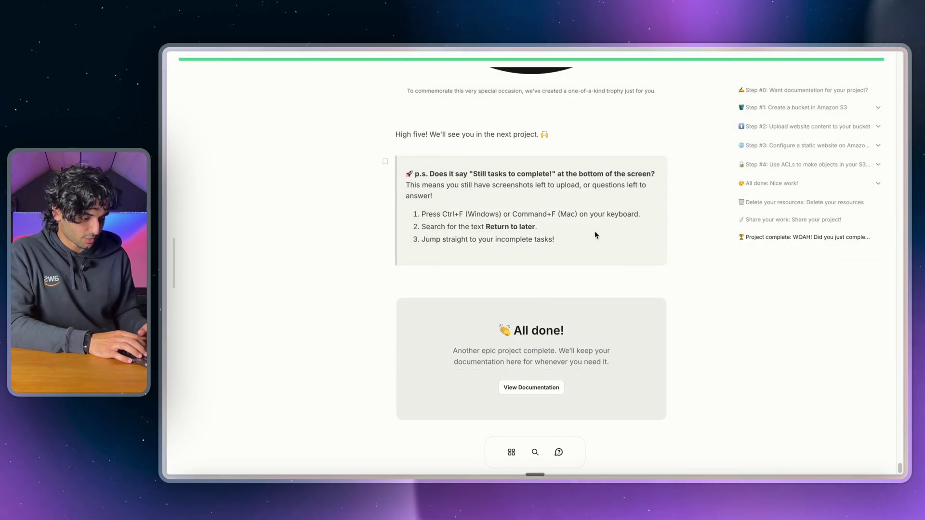
Page through the Host a Website on Amazon S3 documentation in the portfolio, then return to the list
click(513, 454)
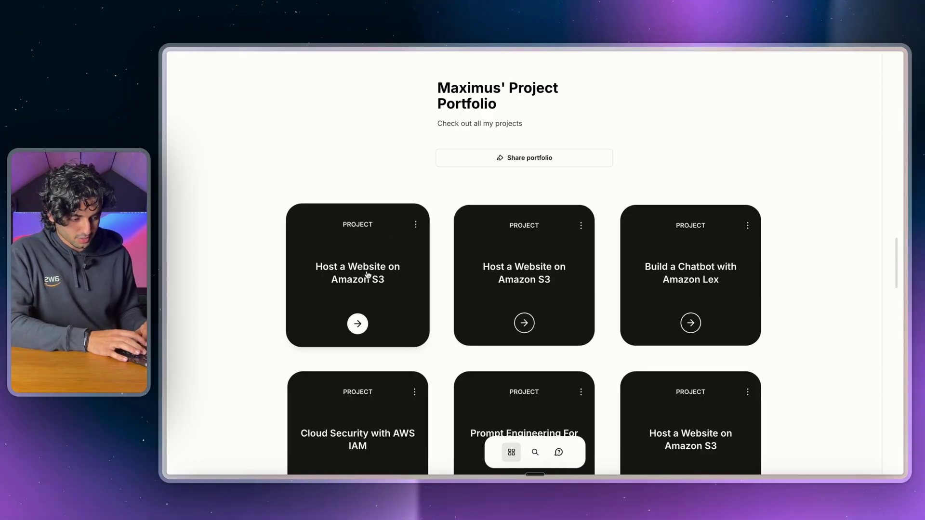
click(384, 277)
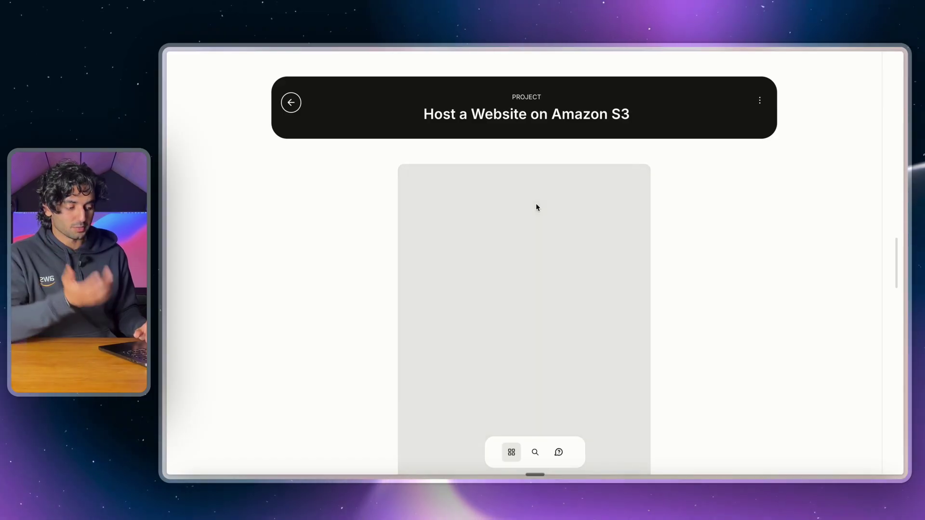
scroll(537, 208, down, 3)
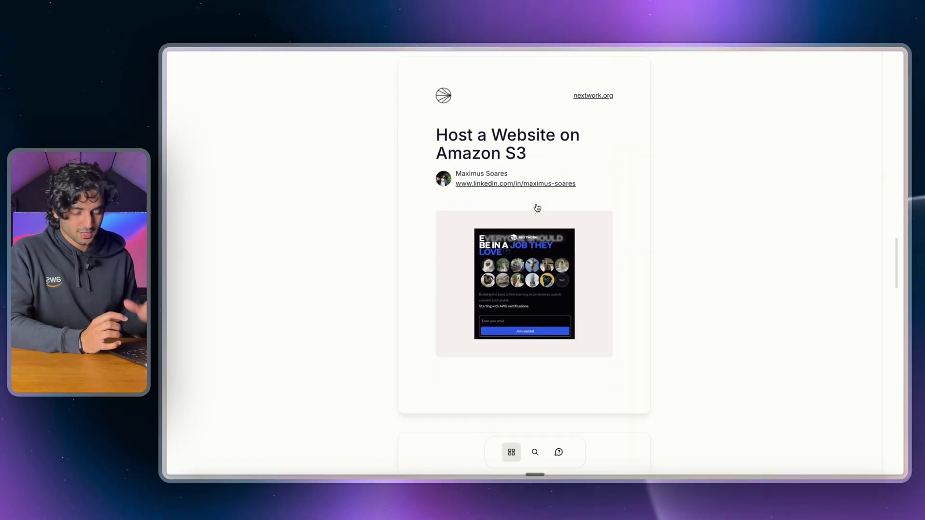
scroll(537, 208, down, 8)
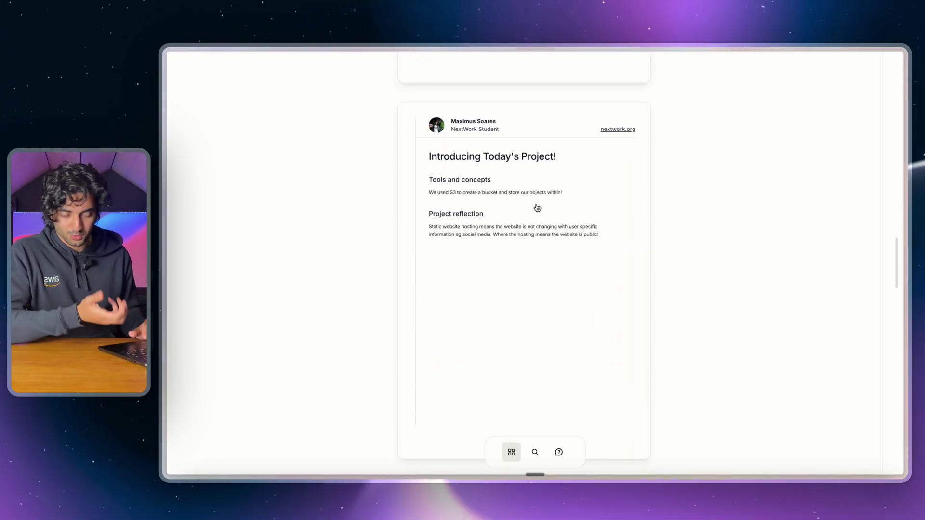
scroll(537, 208, down, 3)
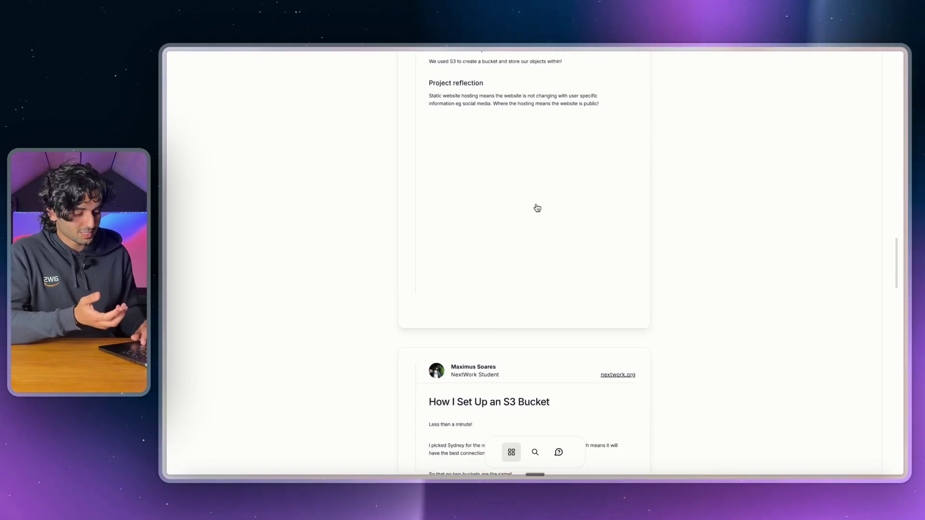
scroll(537, 207, down, 5)
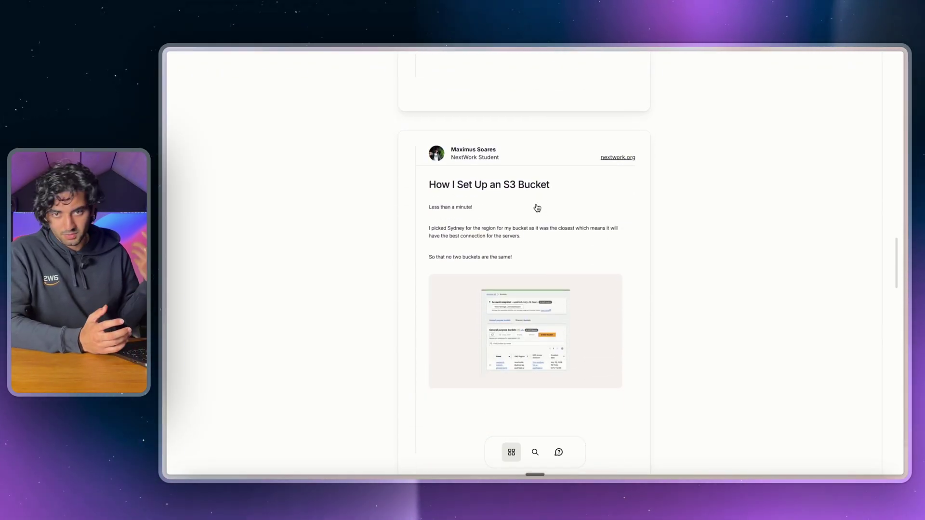
scroll(537, 208, down, 6)
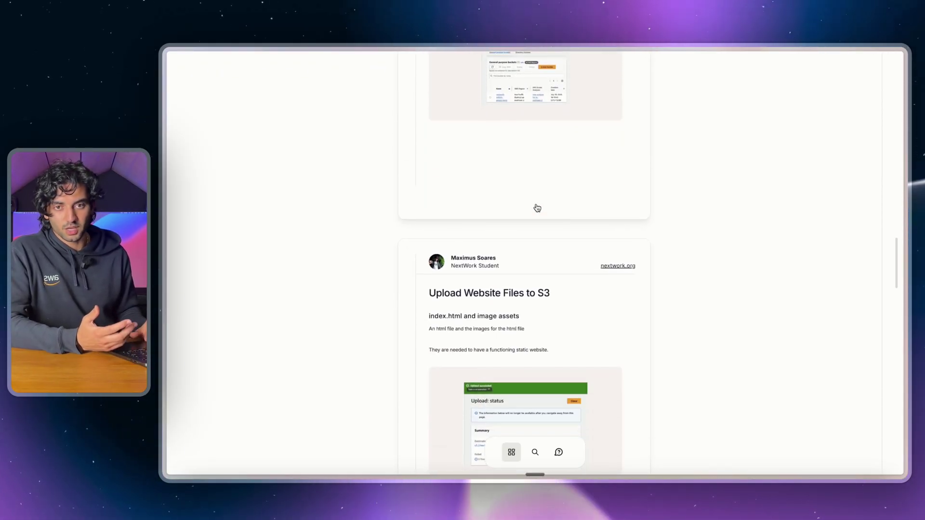
scroll(537, 208, down, 8)
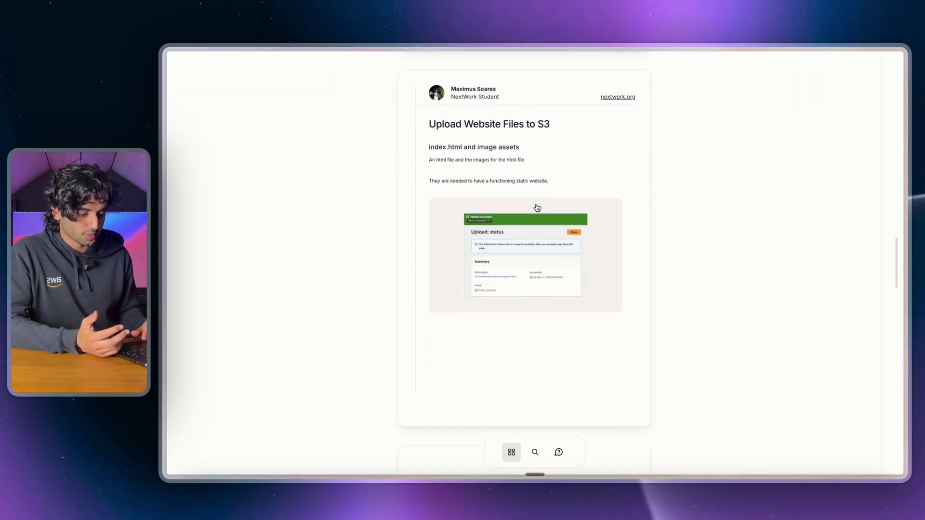
scroll(537, 208, up, 5)
scroll(537, 208, up, 10)
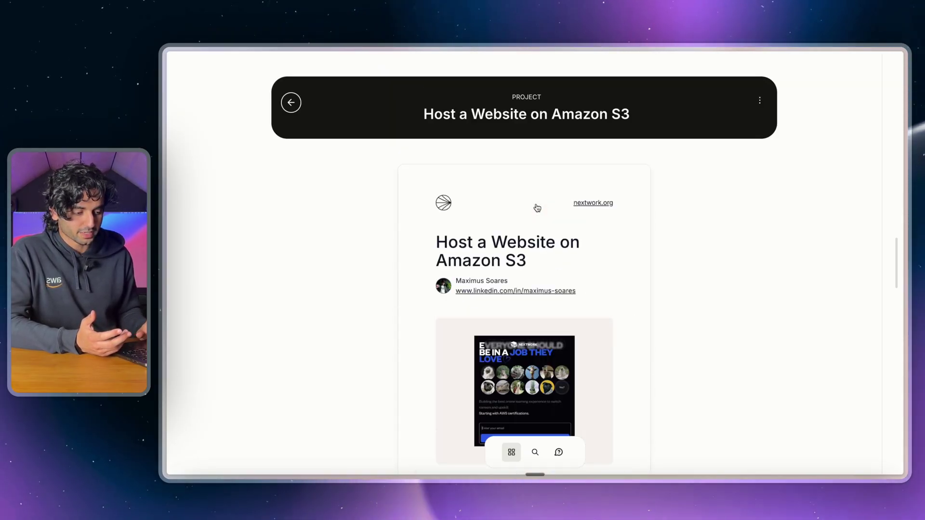
click(291, 105)
On the LinkedIn draft, rewind the documentation carousel to its title slide and scroll up to the post text
mouse_move(166, 159)
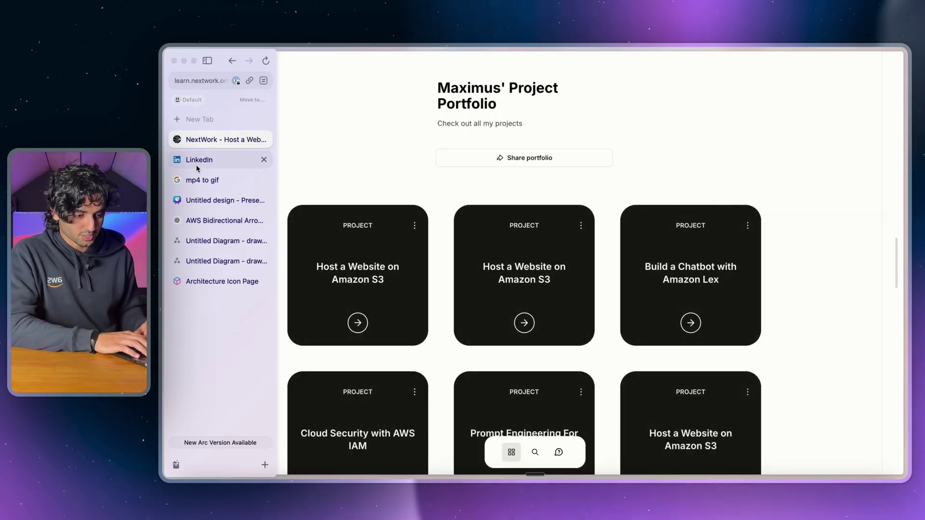
click(216, 165)
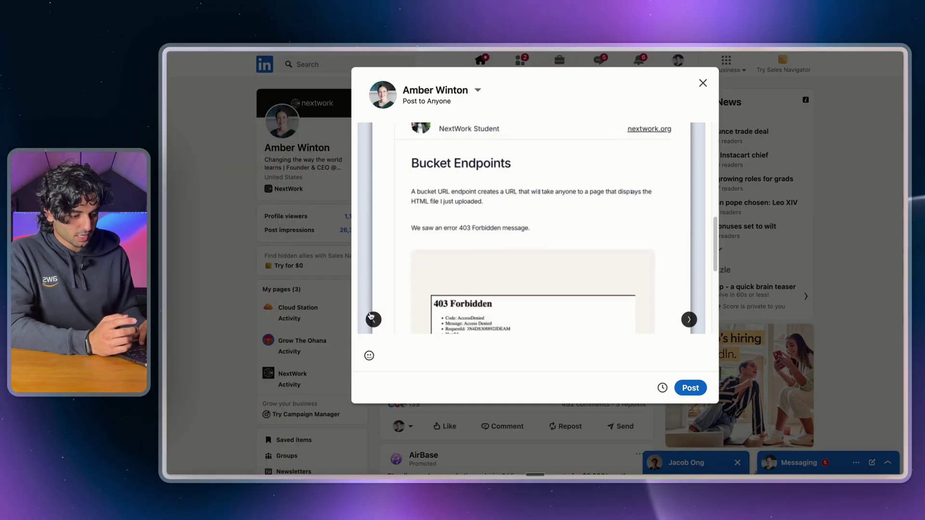
click(373, 319)
click(374, 320)
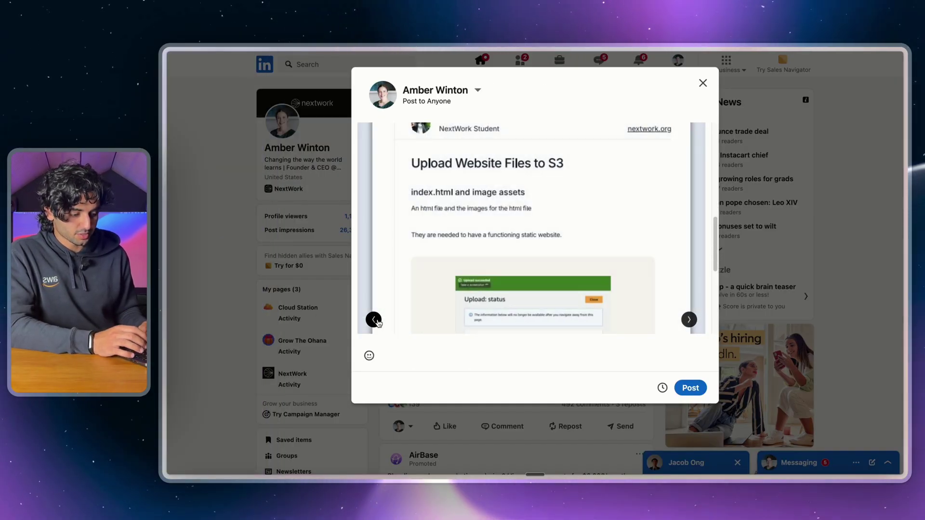
click(374, 319)
click(374, 320)
scroll(444, 266, up, 10)
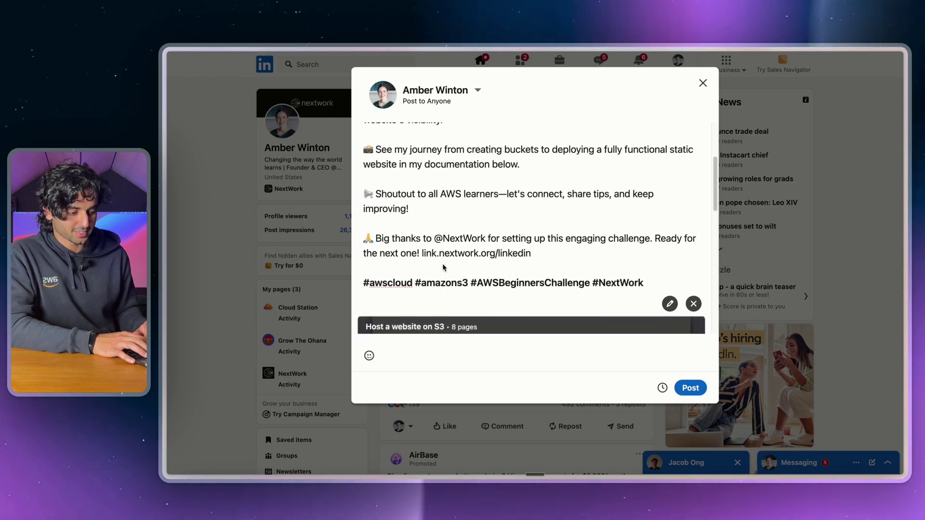